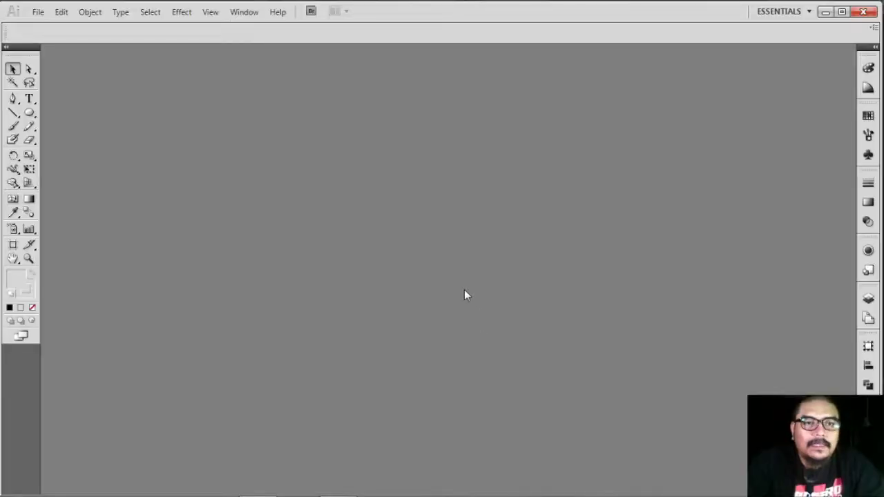
Create a new untitled A4 landscape document at 29.7 × 21 cm in CMYK
left_click(38, 12)
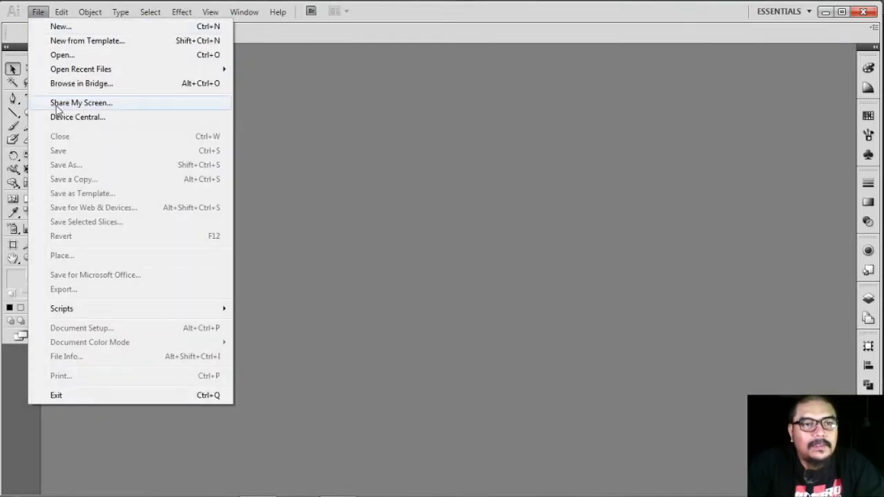
left_click(61, 27)
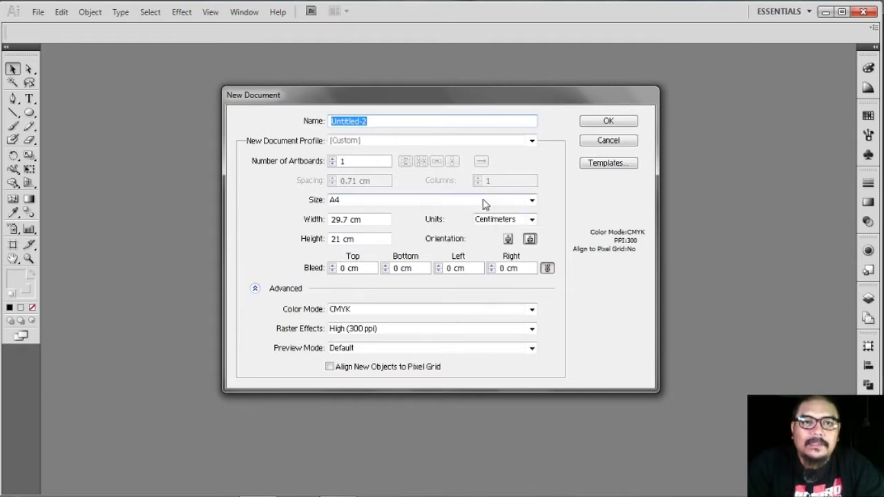
left_click(601, 124)
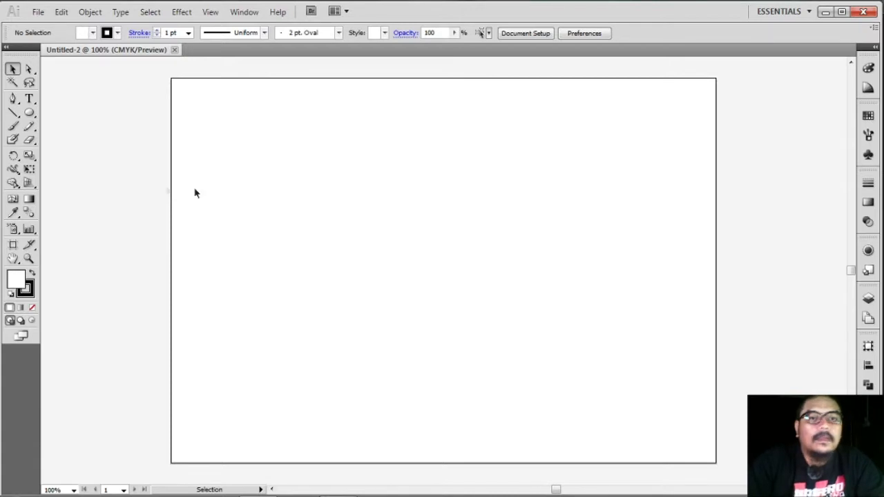
left_click(30, 114)
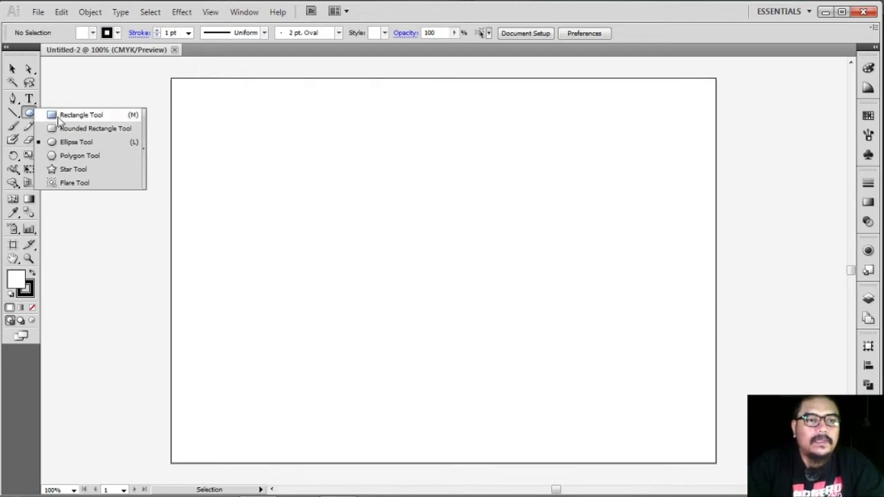
Draw a long, flat ellipse near the page top with black fill and no stroke
left_click(104, 143)
left_click_drag(252, 102, 497, 102)
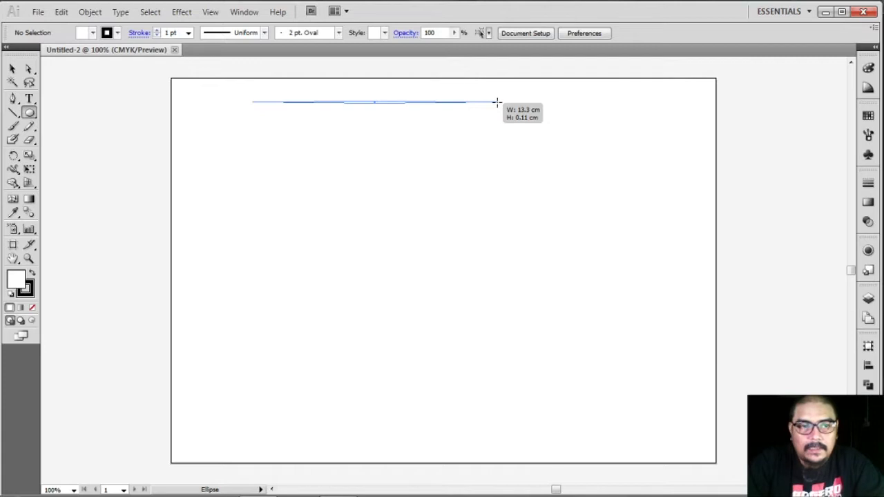
left_click_drag(496, 102, 497, 102)
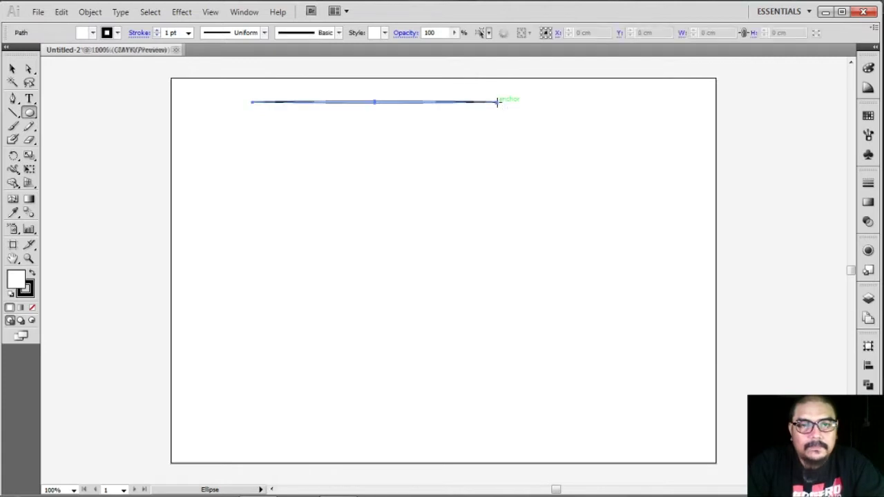
left_click(31, 275)
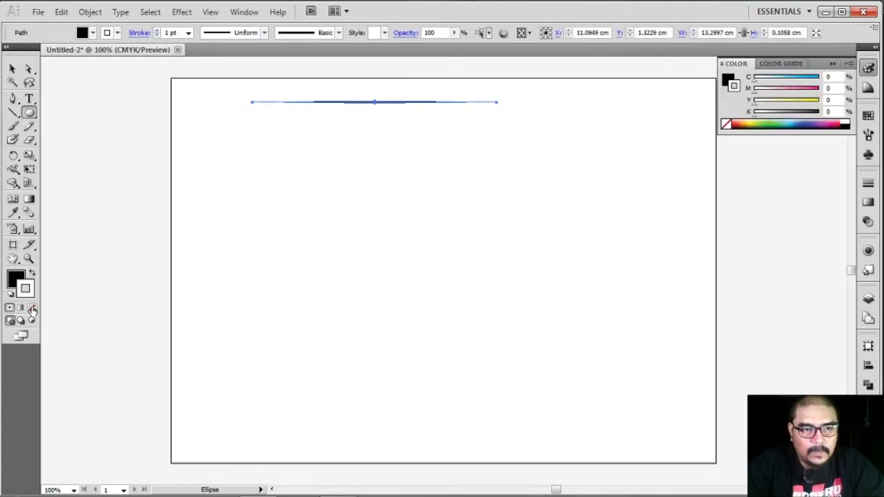
left_click(32, 309)
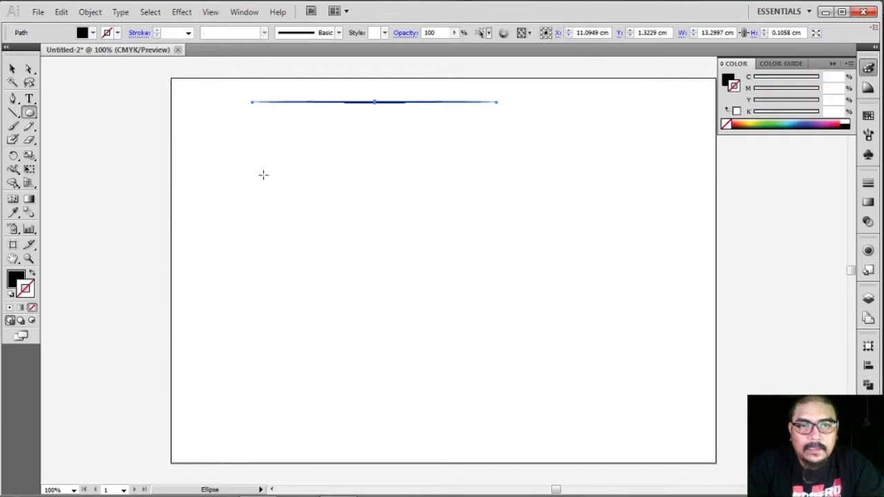
Reposition the thin ellipse, zoom to 200%, and select it
left_click(13, 69)
left_click(335, 153)
left_click_drag(361, 102, 397, 118)
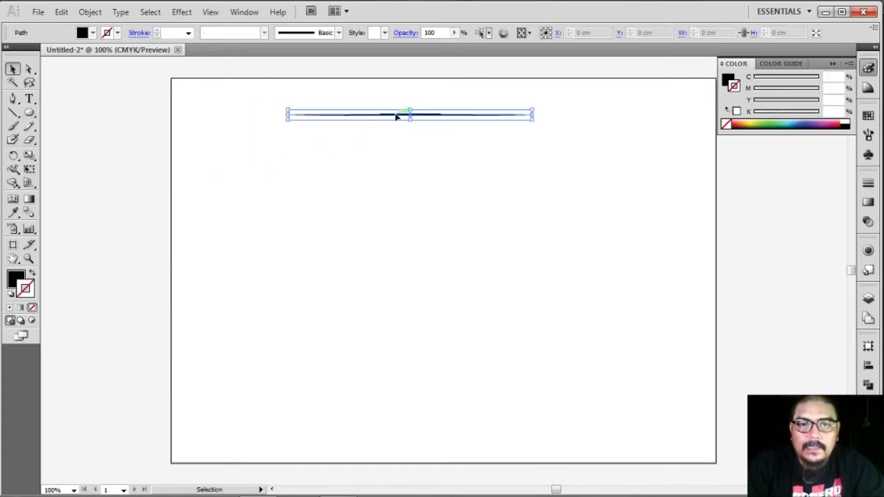
key("ctrl+plus")
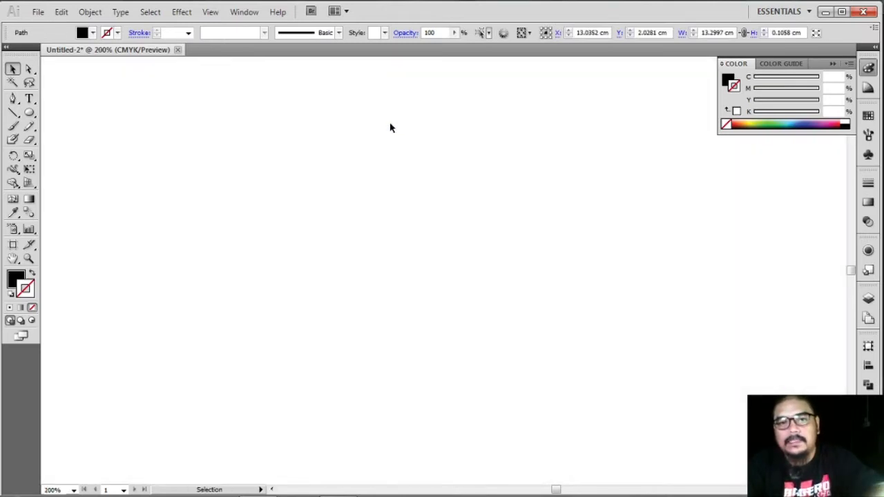
left_click_drag(385, 142, 374, 268)
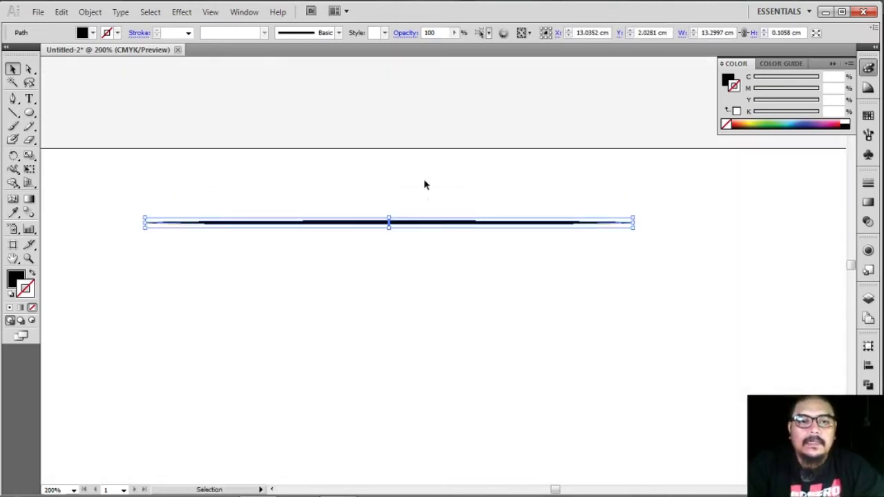
left_click(423, 200)
left_click(418, 224)
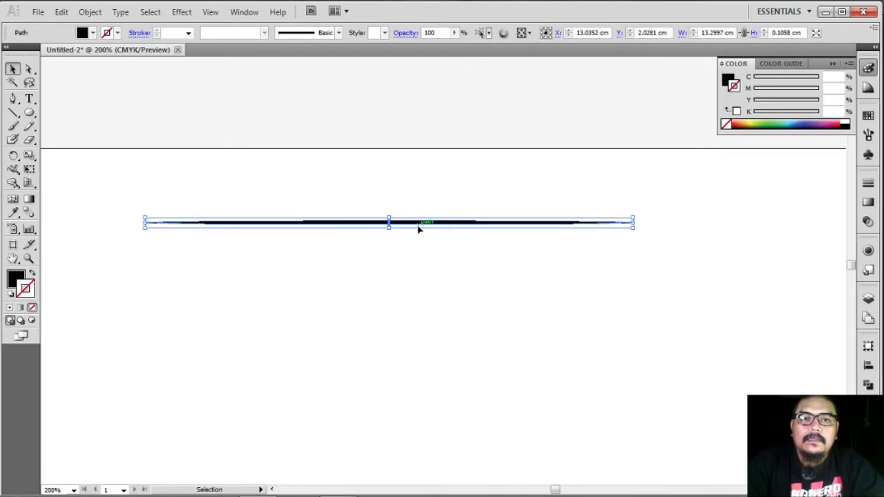
left_click(868, 137)
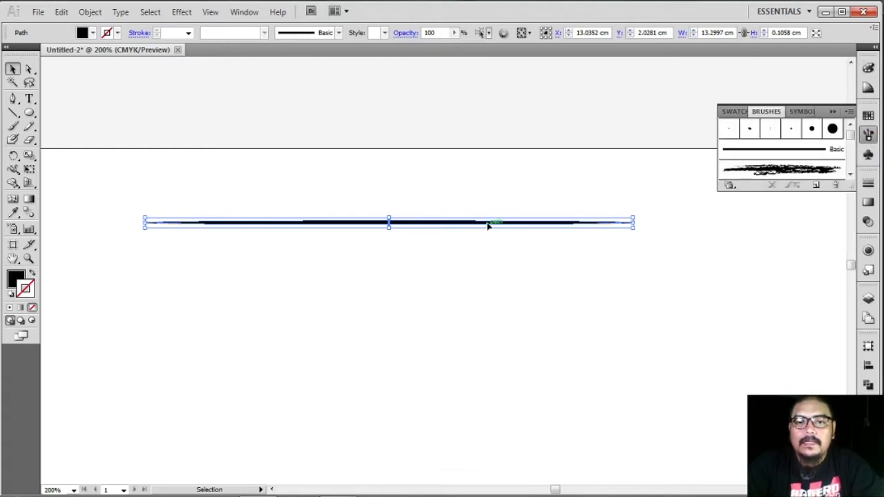
Drag the thin shape into Brushes to create Art Brush 1 with Fixed width
left_click_drag(488, 225, 792, 174)
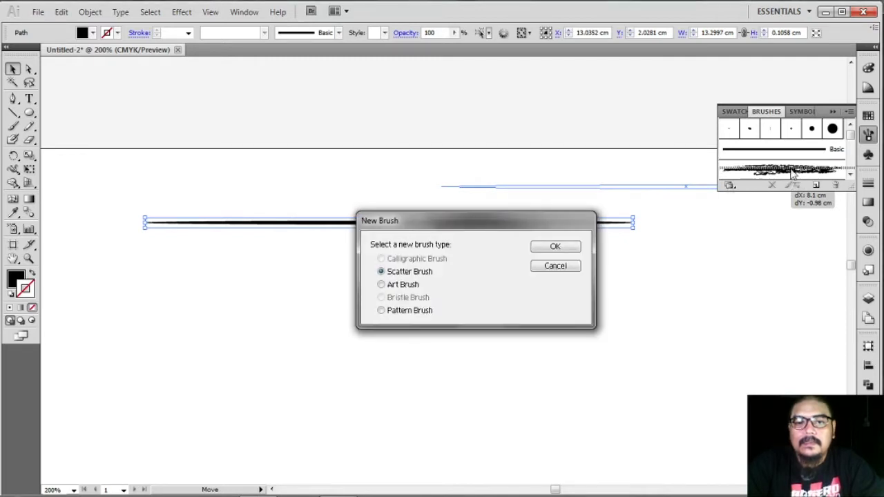
left_click(385, 285)
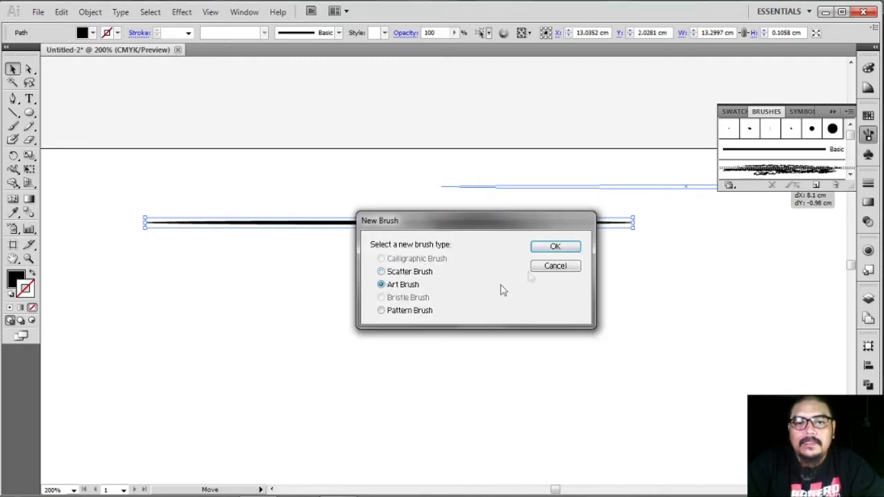
left_click(558, 249)
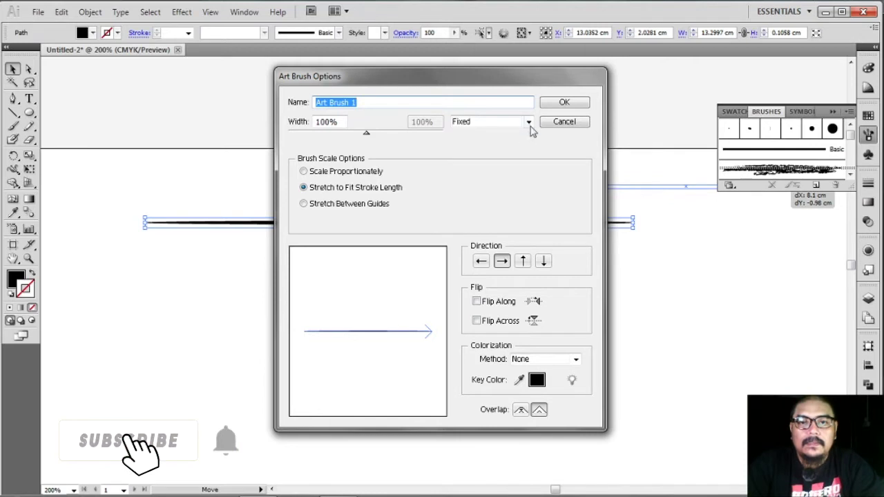
left_click(528, 122)
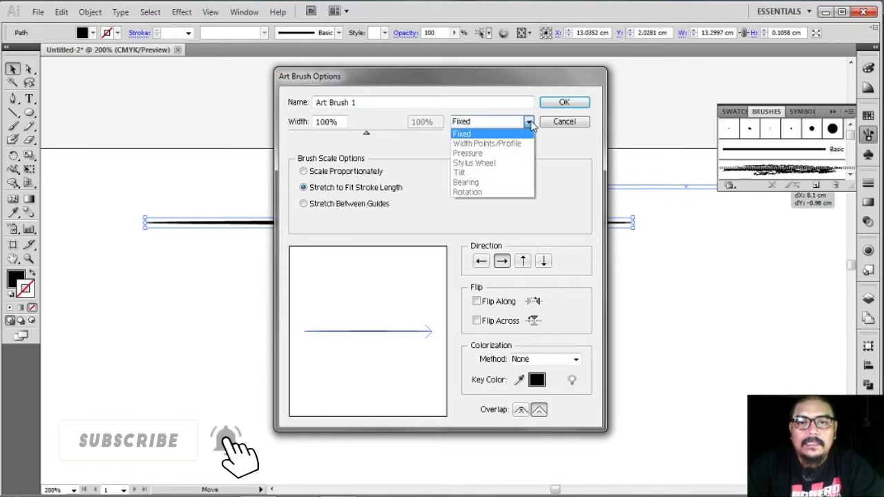
left_click(529, 122)
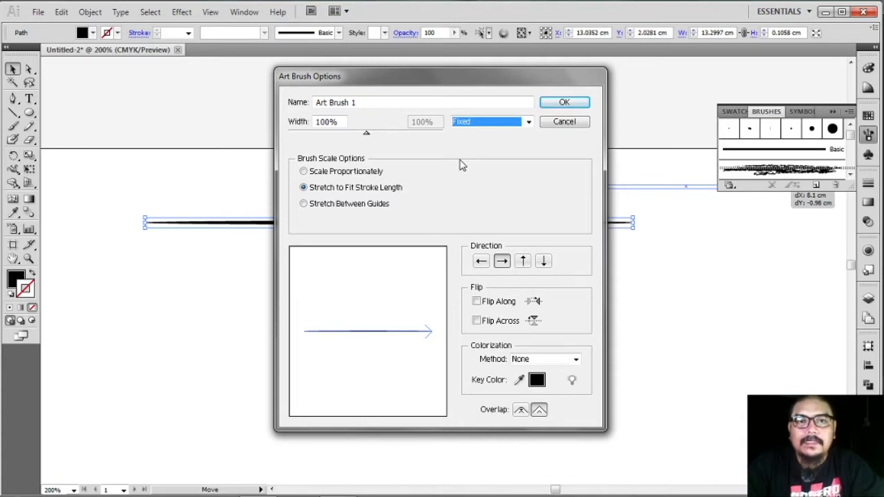
left_click(559, 103)
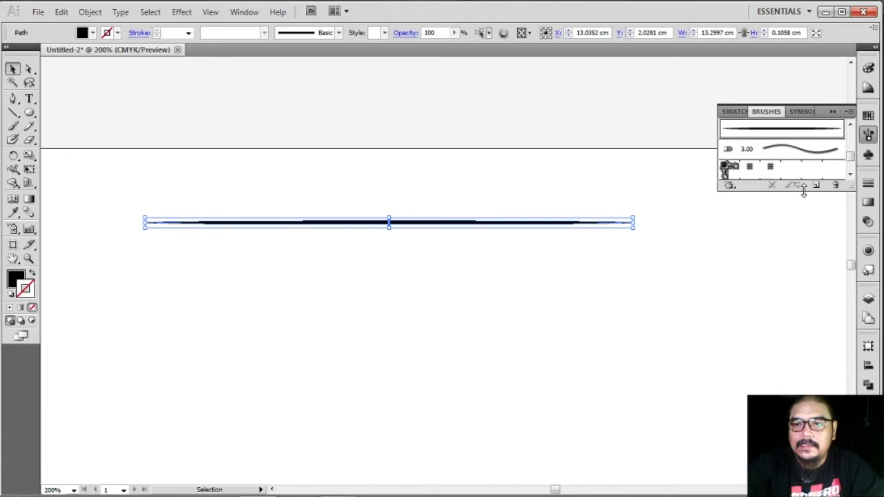
Delete the original thin ellipse, keep Art Brush 1, and zoom out to 150%
left_click_drag(801, 190, 799, 266)
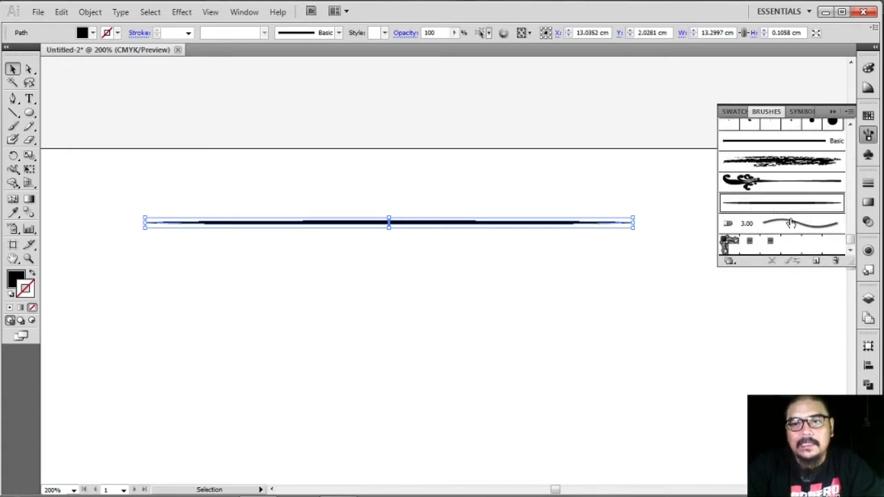
left_click(559, 169)
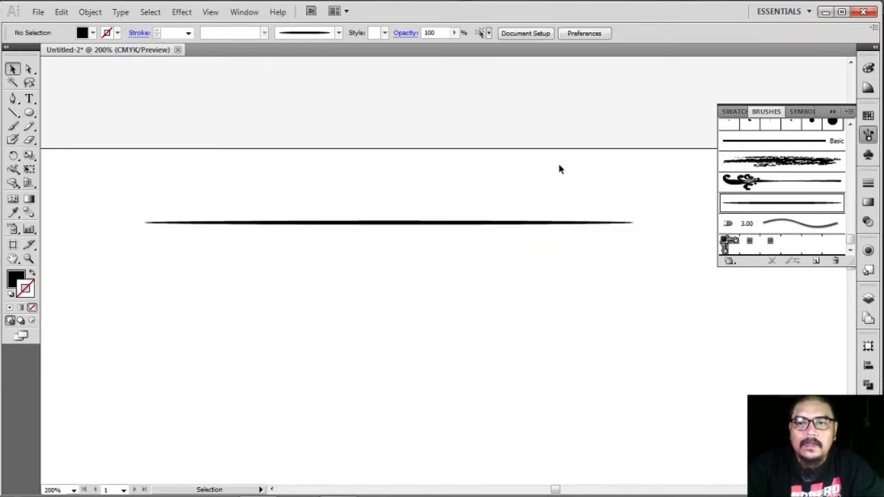
left_click(485, 222)
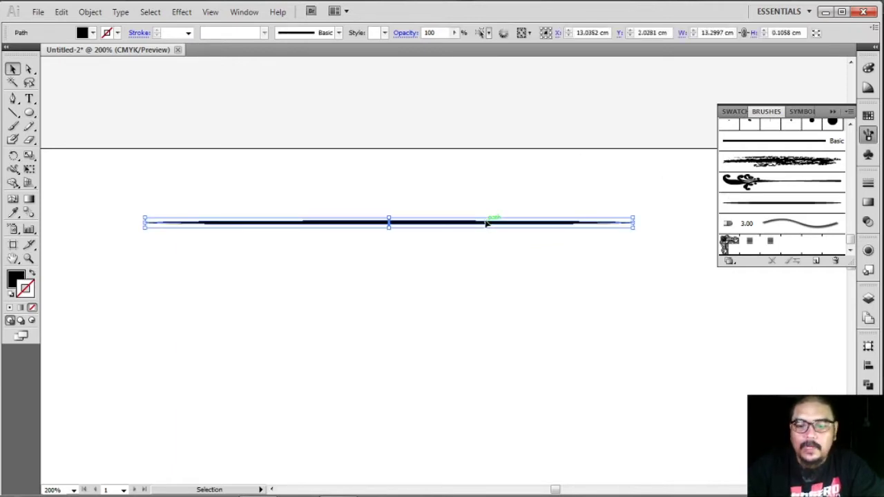
key("Delete")
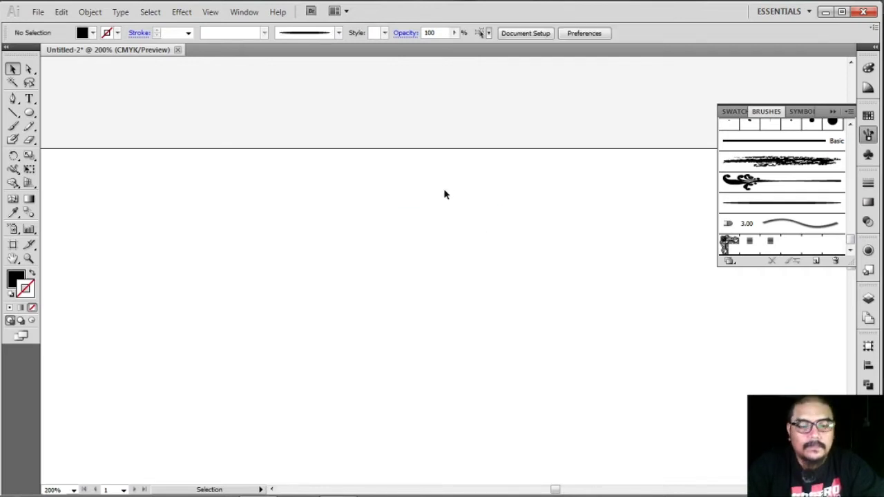
left_click_drag(405, 282, 410, 182)
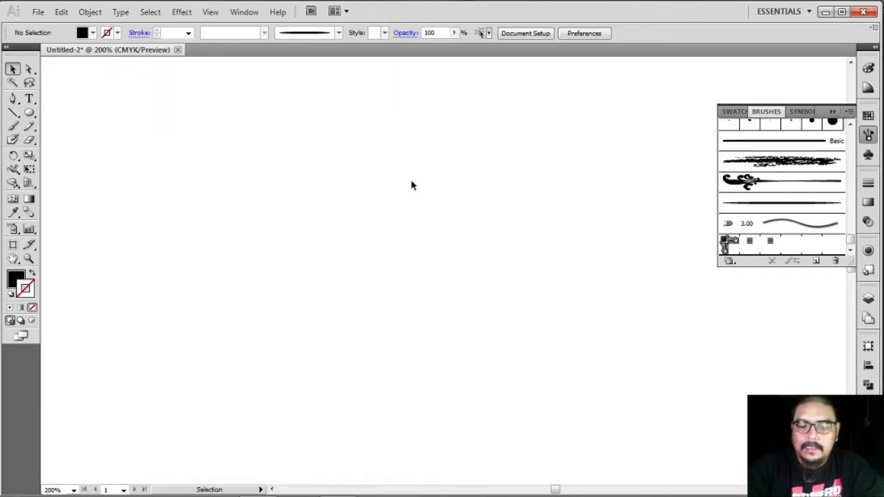
key("ctrl+minus")
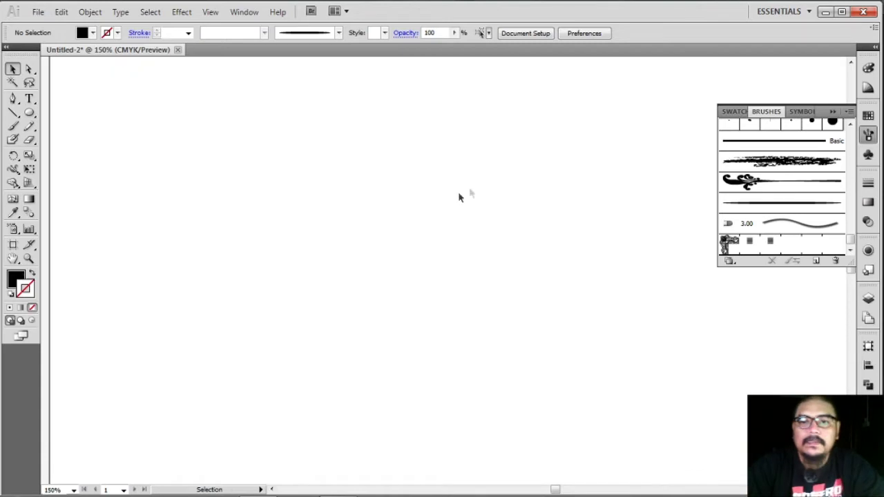
left_click_drag(552, 488, 556, 490)
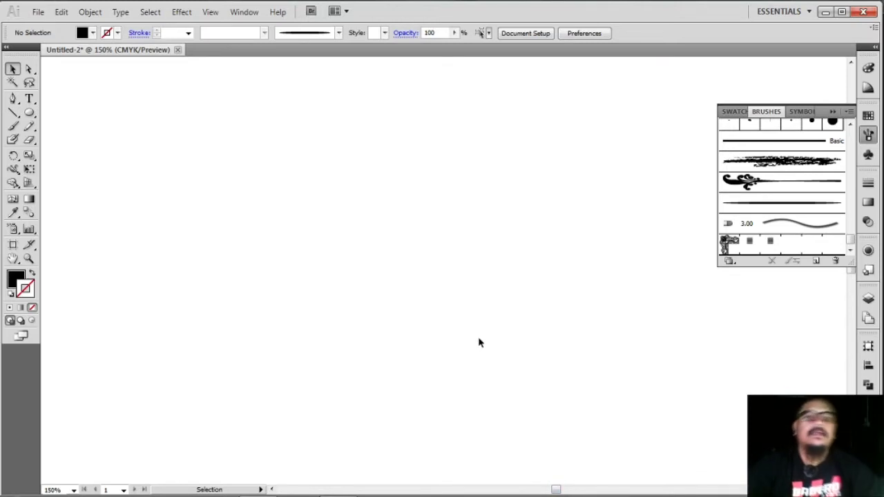
Paint the left side line of the head and the left jaw curve with Art Brush 1
left_click(12, 128)
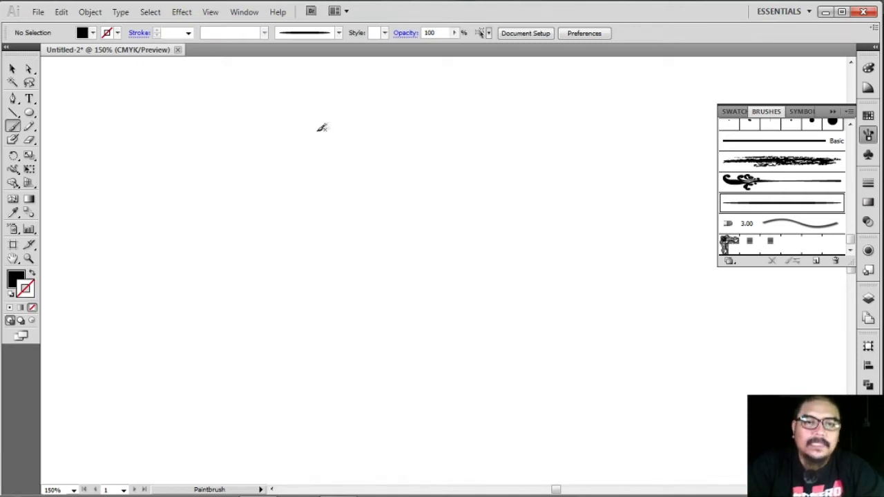
left_click_drag(318, 111, 317, 317)
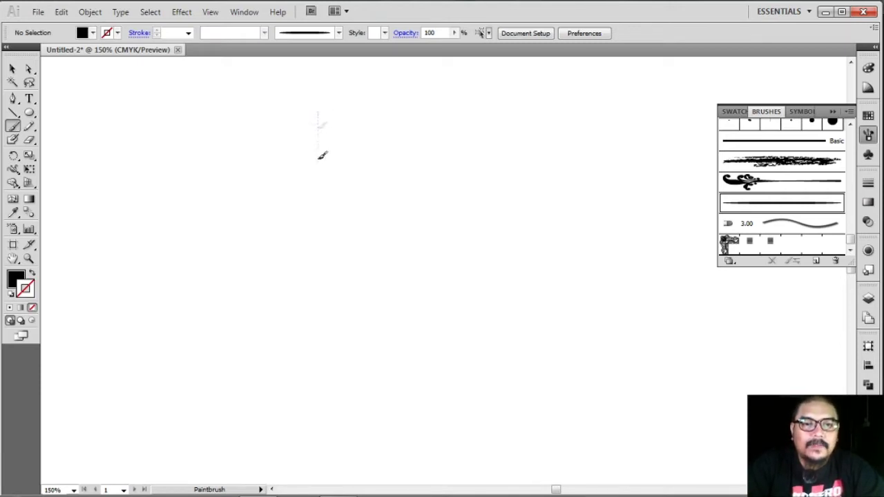
left_click_drag(317, 350, 318, 351)
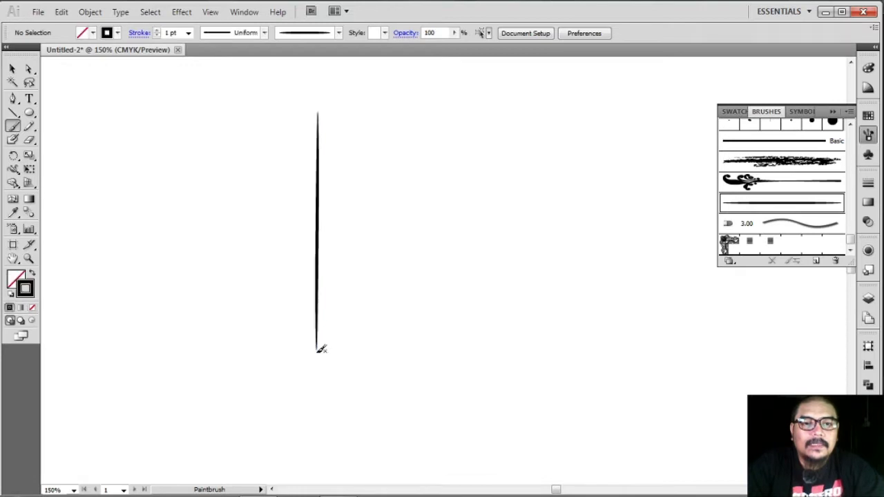
left_click_drag(302, 301, 400, 396)
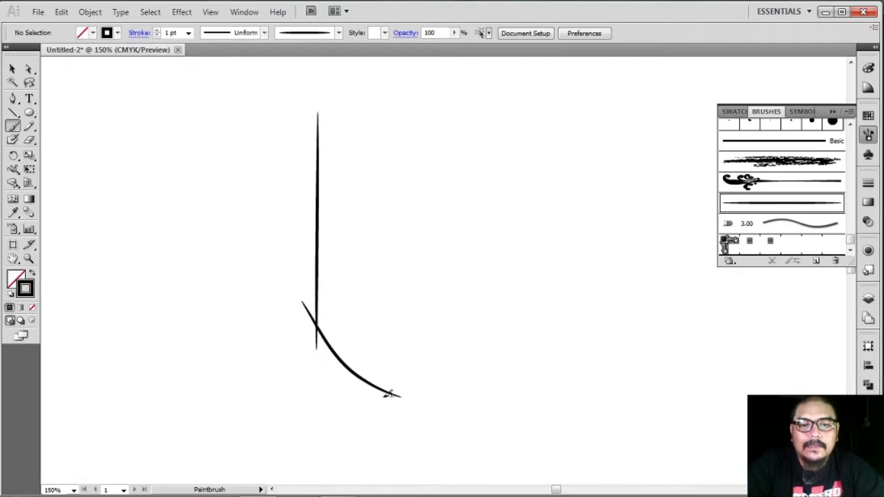
left_click_drag(426, 441, 425, 440)
Paint the right head side, right jaw curve and a horizontal line across the chin
left_click_drag(546, 102, 516, 356)
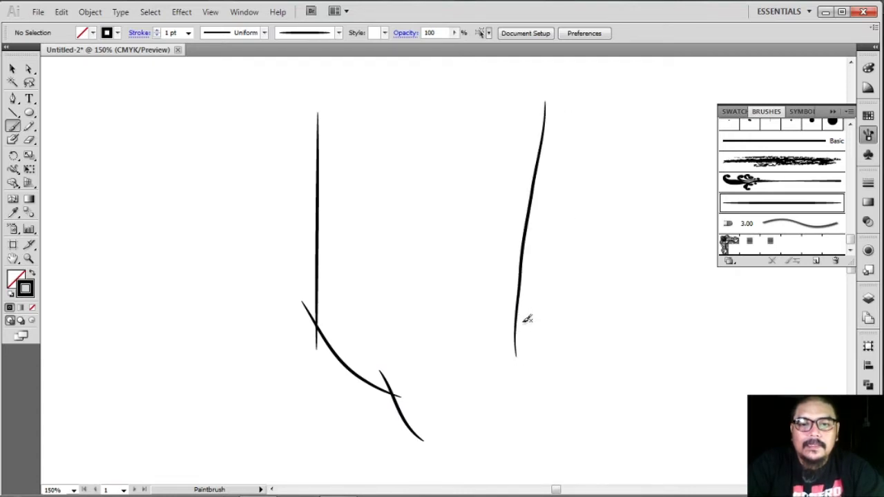
left_click_drag(523, 319, 463, 385)
left_click_drag(478, 348, 474, 386)
left_click_drag(456, 425, 437, 445)
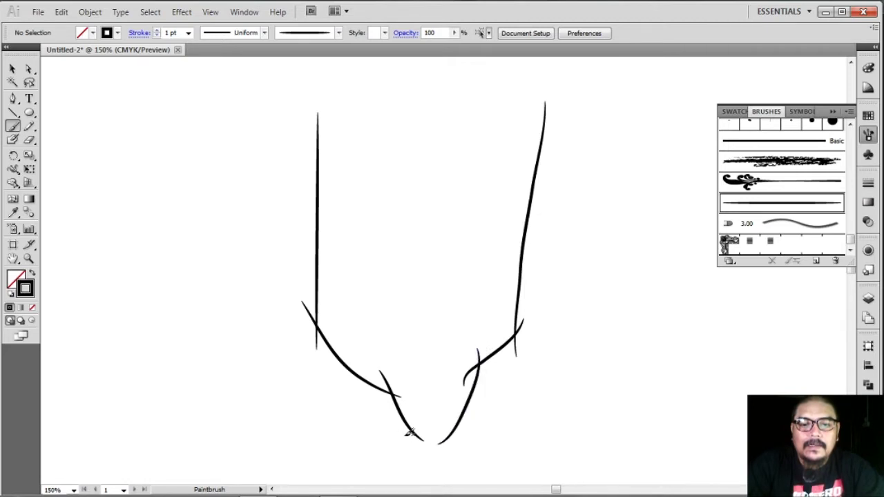
left_click_drag(388, 423, 487, 425)
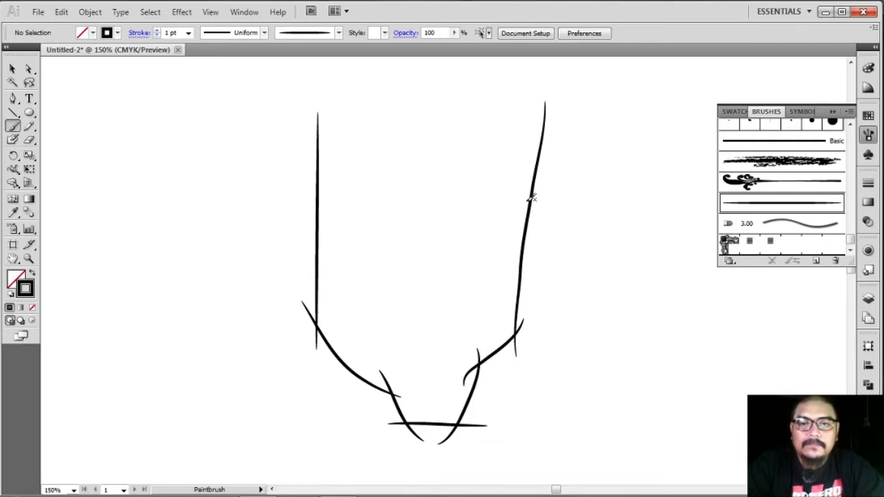
scroll(530, 198, "up", 3)
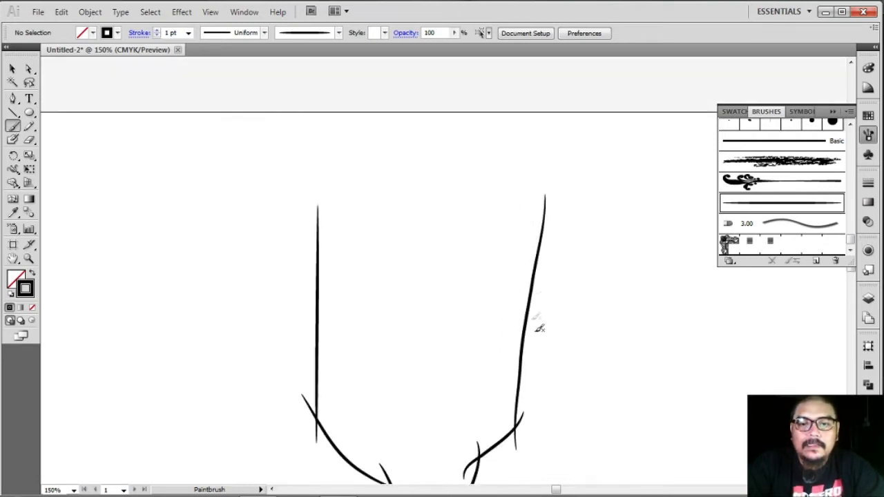
Paint loop-shaped ears on both sides and a rounded nose
scroll(545, 317, "down", 1)
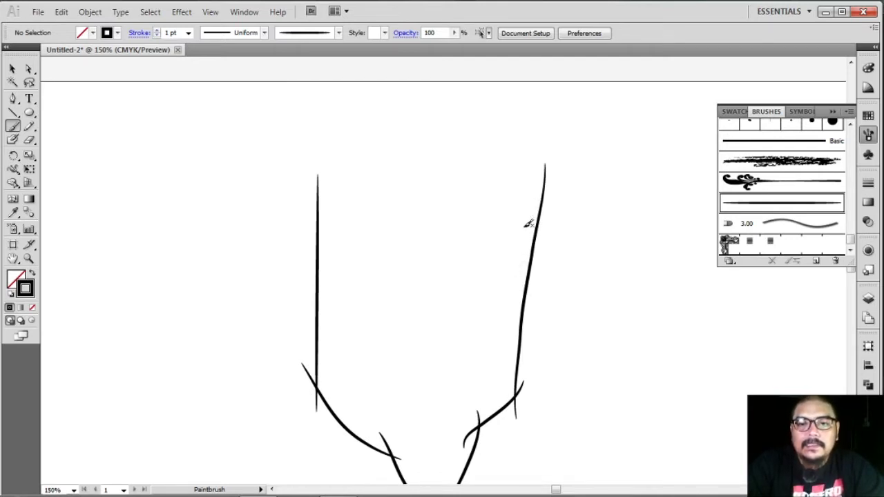
left_click_drag(552, 203, 521, 277)
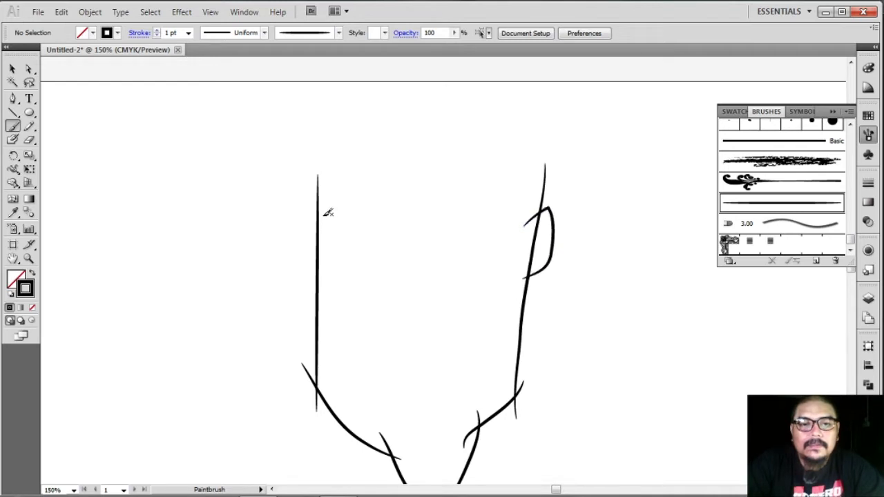
left_click_drag(301, 235, 351, 291)
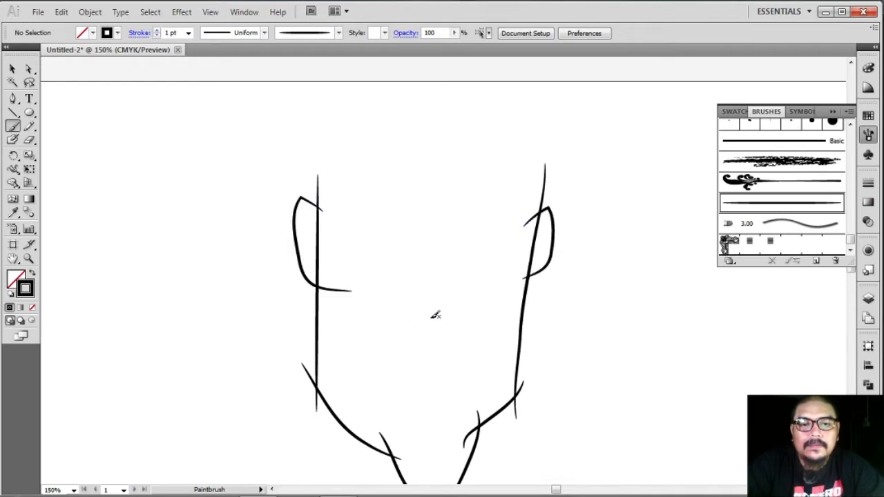
scroll(435, 311, "down", 2)
scroll(439, 304, "up", 3)
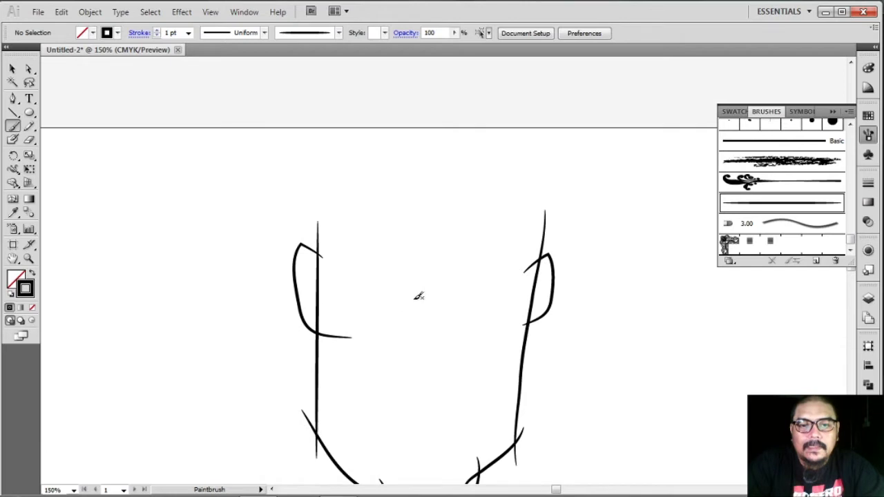
left_click_drag(394, 343, 436, 343)
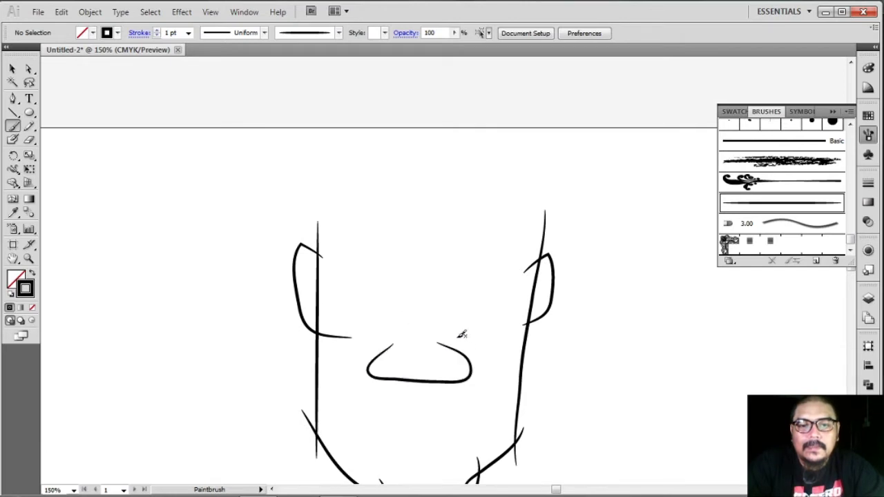
scroll(462, 334, "down", 3)
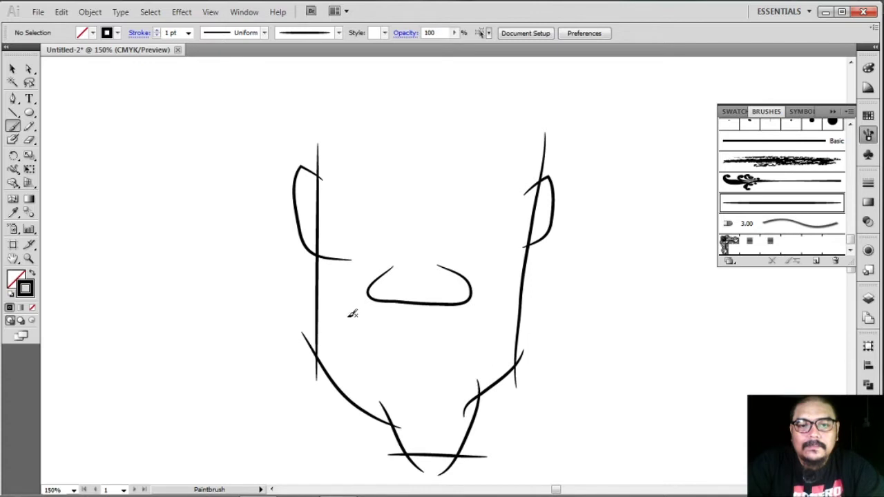
Paint a cheek crease and layered upper, lower and inner mouth lines
left_click_drag(340, 365, 337, 368)
mouse_move(335, 331)
left_mouse_down()
mouse_move(500, 314)
mouse_move(482, 371)
left_mouse_up()
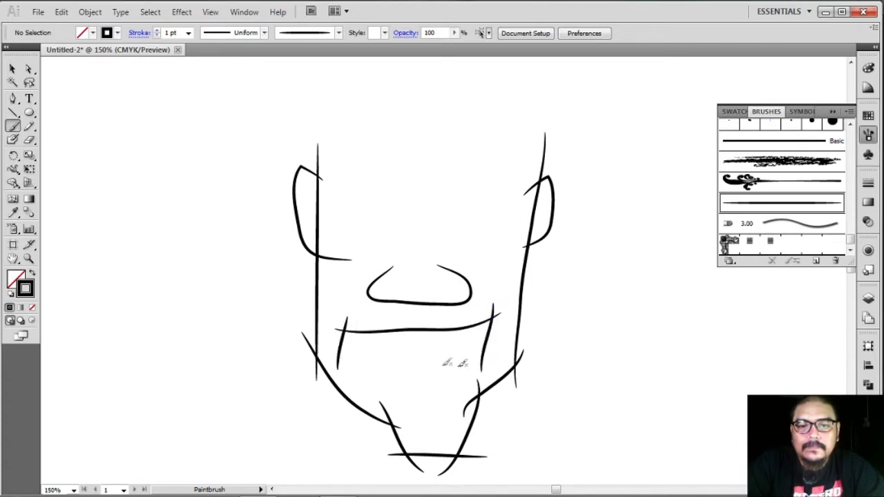
left_click_drag(350, 350, 505, 358)
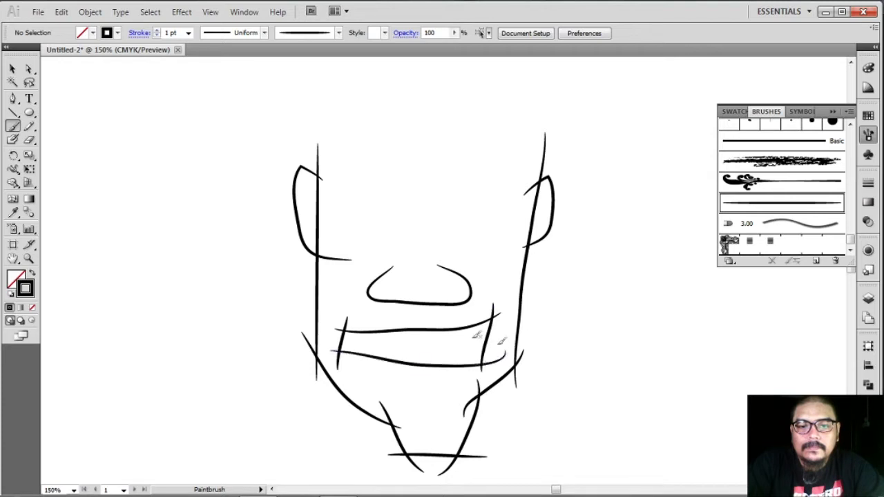
left_click_drag(341, 335, 498, 316)
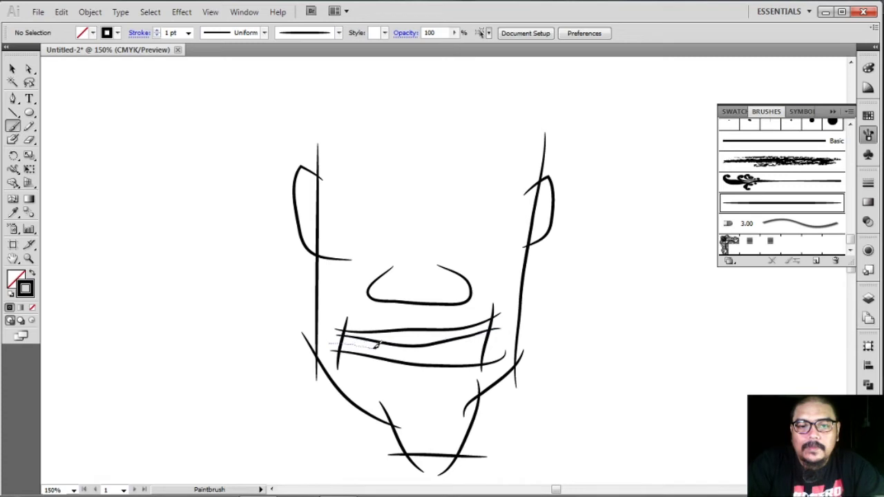
left_click_drag(376, 345, 509, 345)
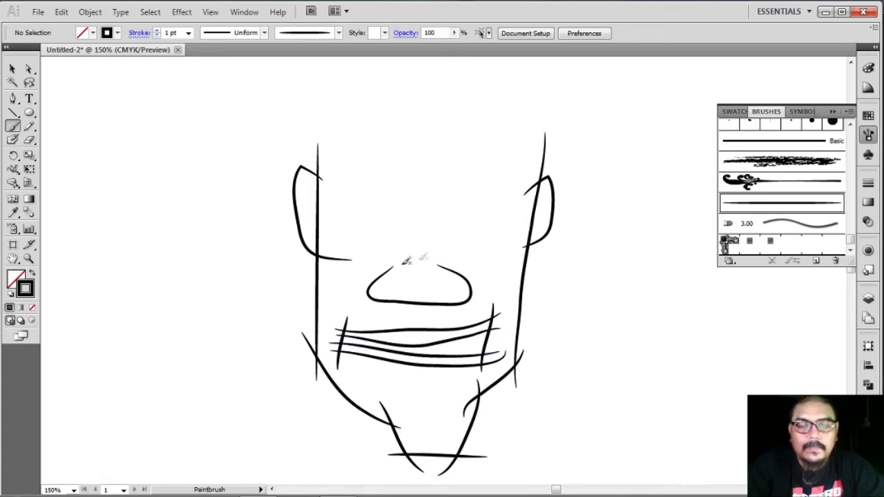
Paint angled brow lines and both eyes with their pupils
left_click_drag(381, 237, 402, 258)
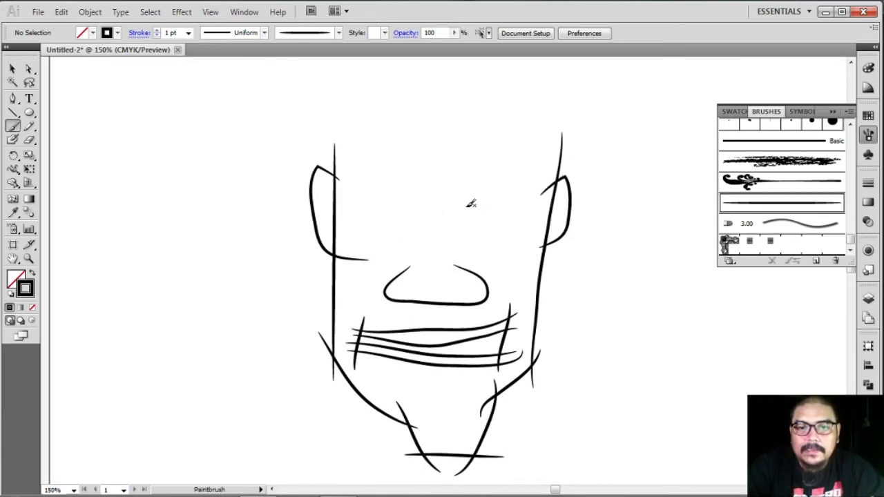
left_click_drag(455, 208, 537, 185)
left_click_drag(421, 208, 346, 189)
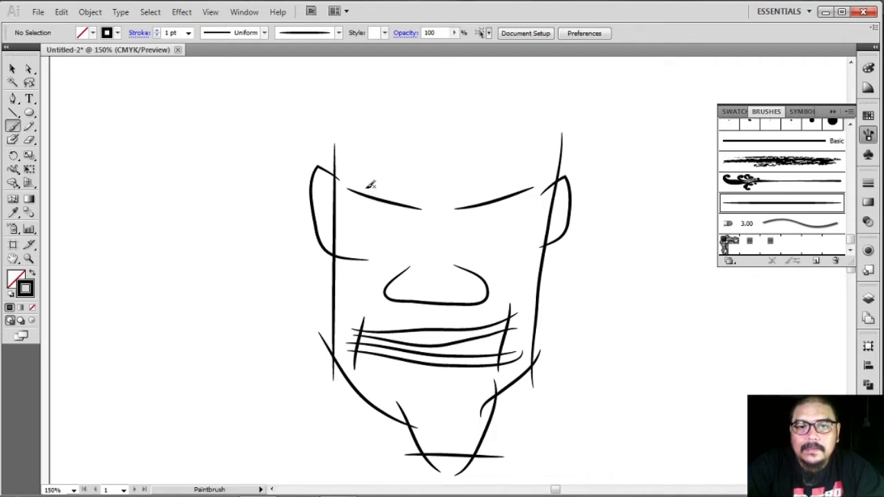
left_click_drag(371, 219, 413, 193)
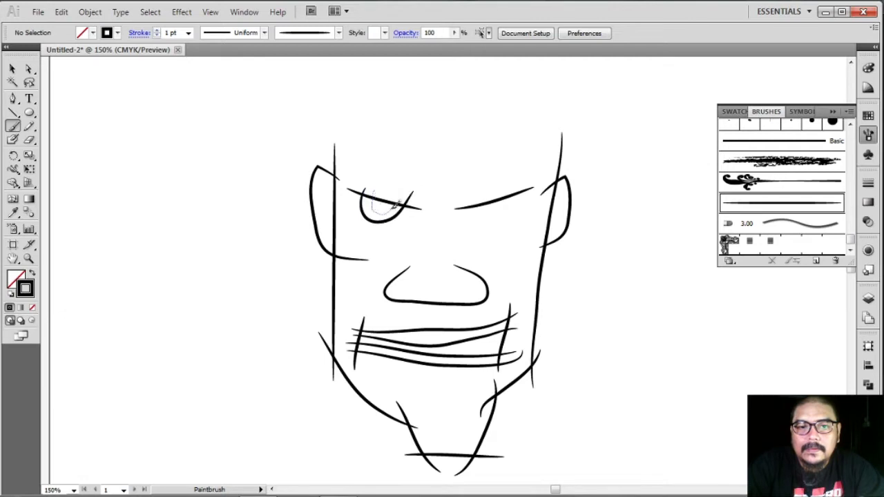
left_click_drag(397, 189, 398, 191)
left_click_drag(475, 199, 523, 185)
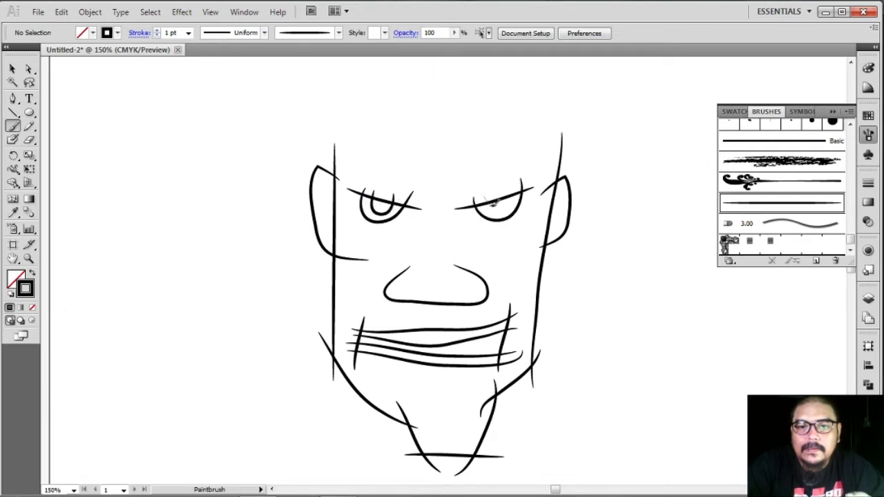
left_click_drag(515, 186, 515, 185)
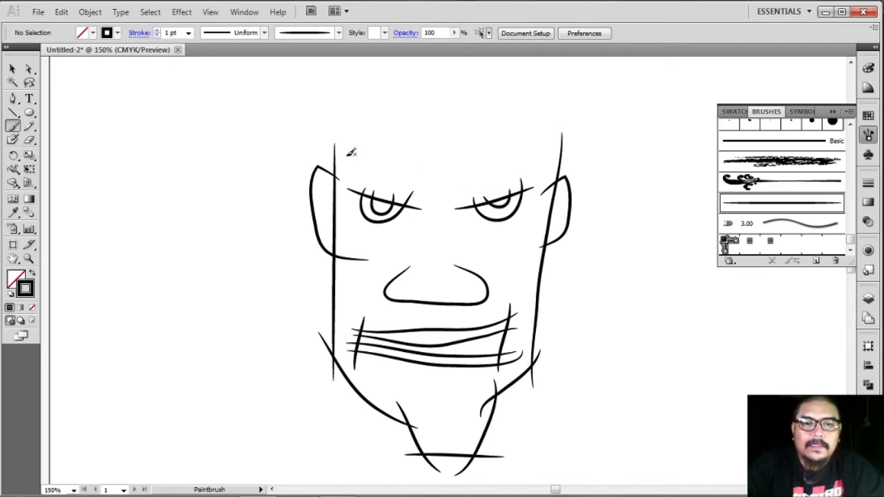
Add doubled eyebrow strokes above the left and right eyes
left_click_drag(350, 149, 431, 186)
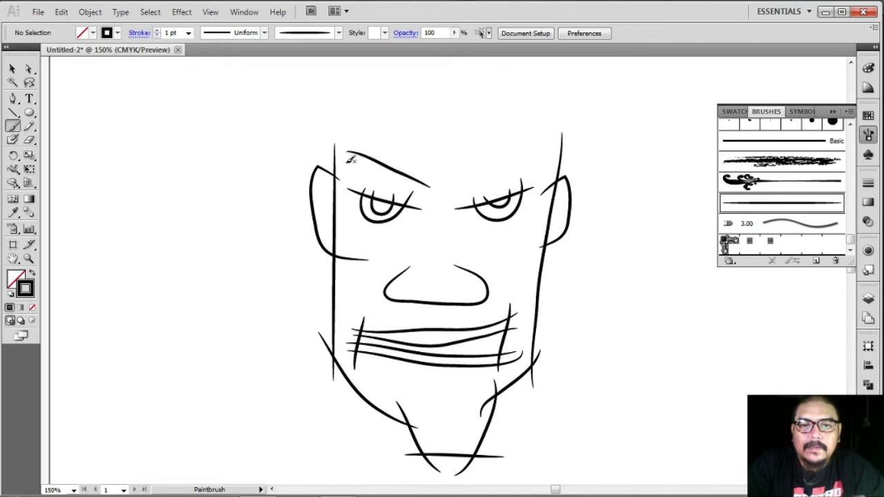
mouse_move(350, 164)
left_mouse_down()
mouse_move(434, 187)
mouse_move(422, 198)
left_mouse_up()
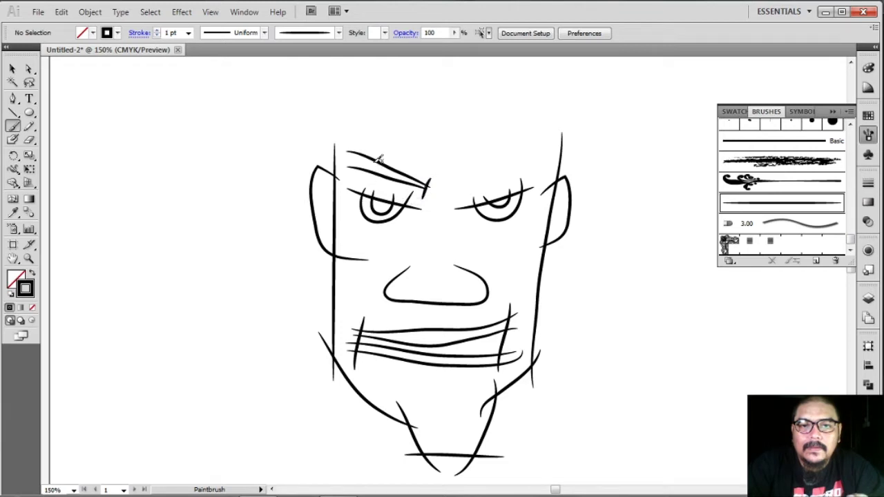
left_click_drag(359, 171, 360, 177)
left_click_drag(464, 190, 546, 138)
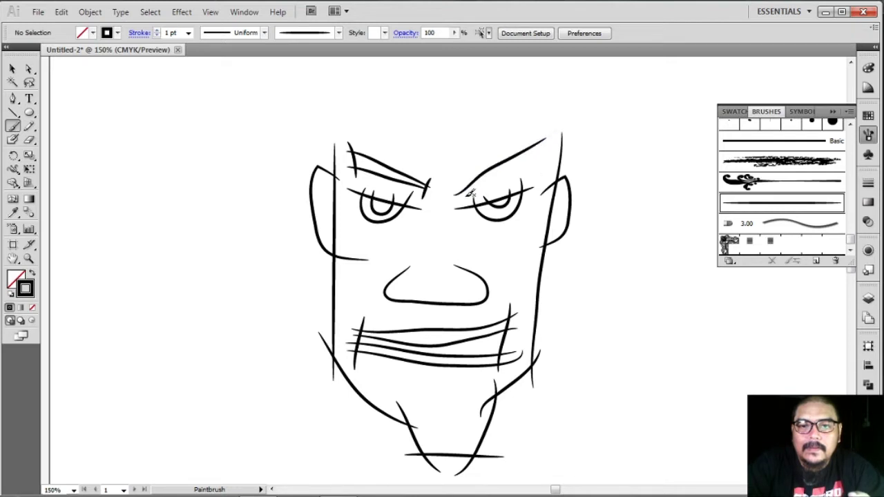
mouse_move(466, 190)
left_mouse_down()
mouse_move(548, 157)
mouse_move(537, 185)
left_mouse_up()
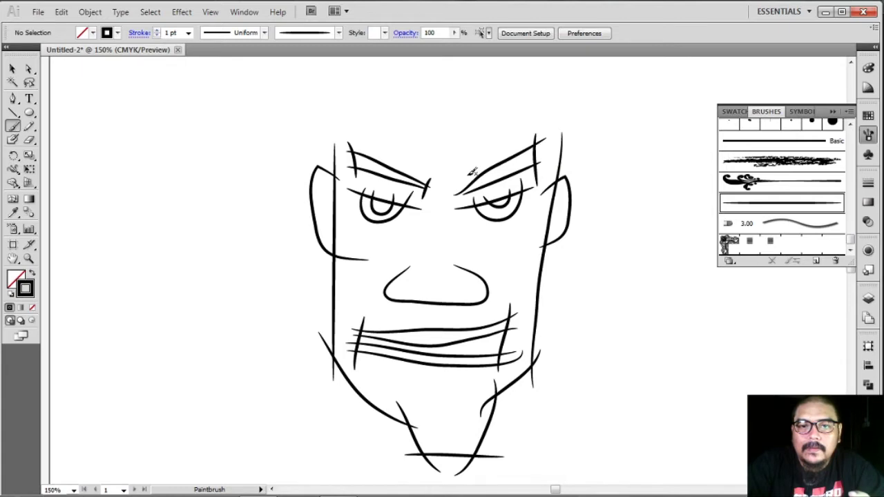
scroll(511, 235, "up", 5)
scroll(522, 261, "down", 1)
scroll(523, 263, "down", 5)
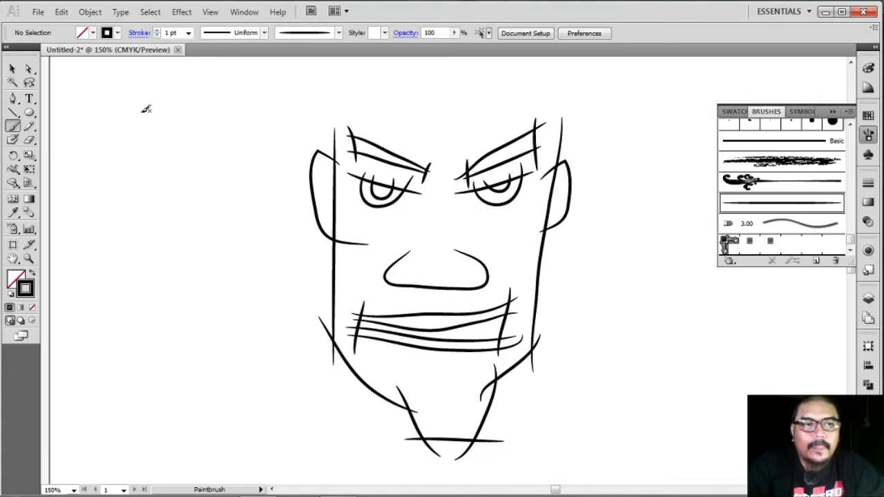
left_click(13, 68)
Select all face strokes and move the sketch lower on the artboard
mouse_move(285, 113)
left_mouse_down()
mouse_move(590, 492)
mouse_move(586, 483)
left_mouse_up()
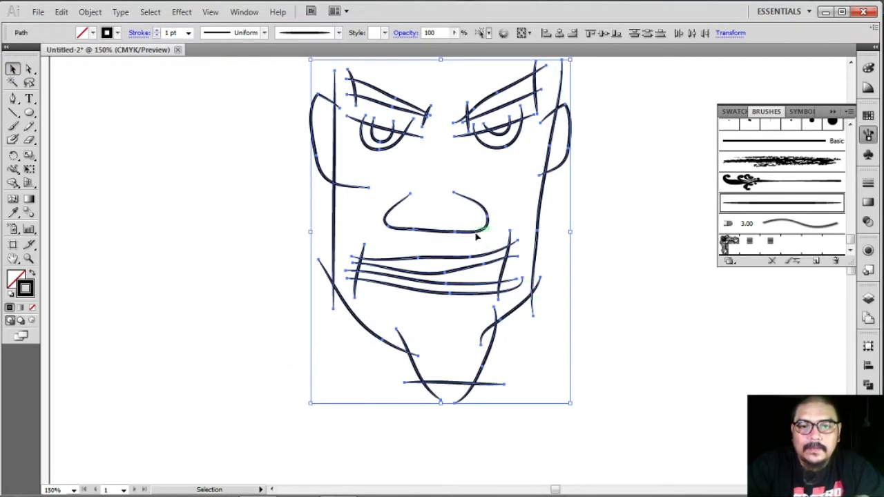
left_click_drag(475, 236, 475, 318)
left_click(596, 261)
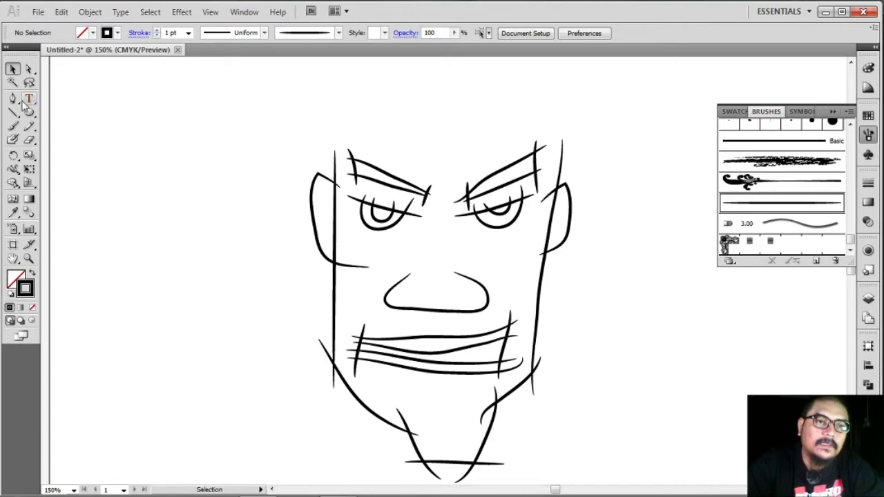
left_click(13, 125)
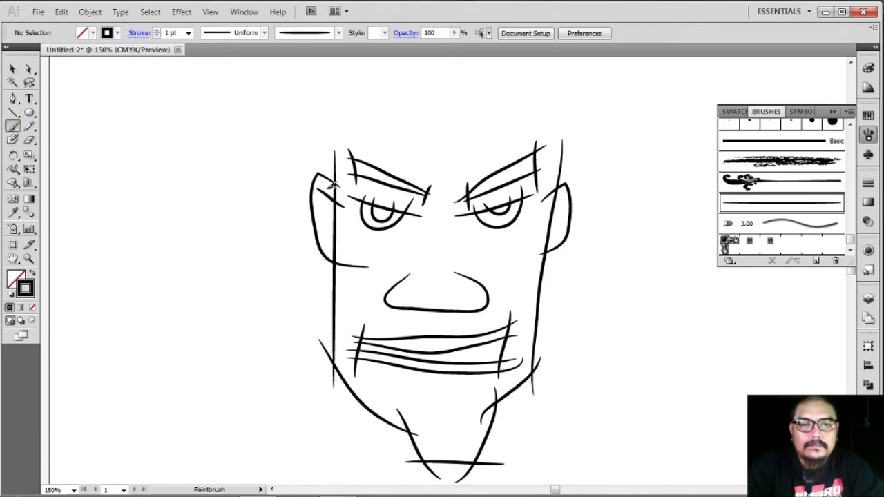
Paint inner-ear curves inside the left and right ears
left_click_drag(325, 190, 333, 231)
left_click_drag(564, 202, 565, 202)
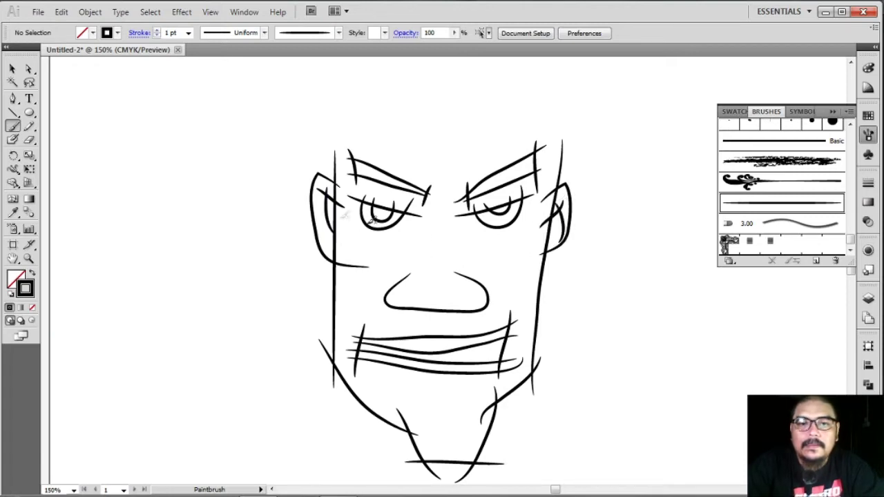
scroll(417, 222, "up", 5)
scroll(417, 221, "down", 3)
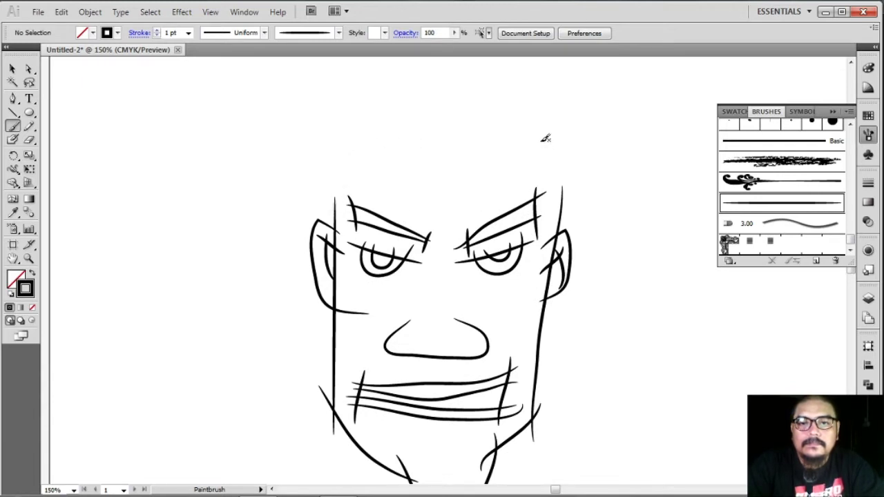
Paint curved hair strands sweeping across the forehead and down to the left
left_click_drag(534, 140, 401, 197)
left_click_drag(496, 138, 398, 205)
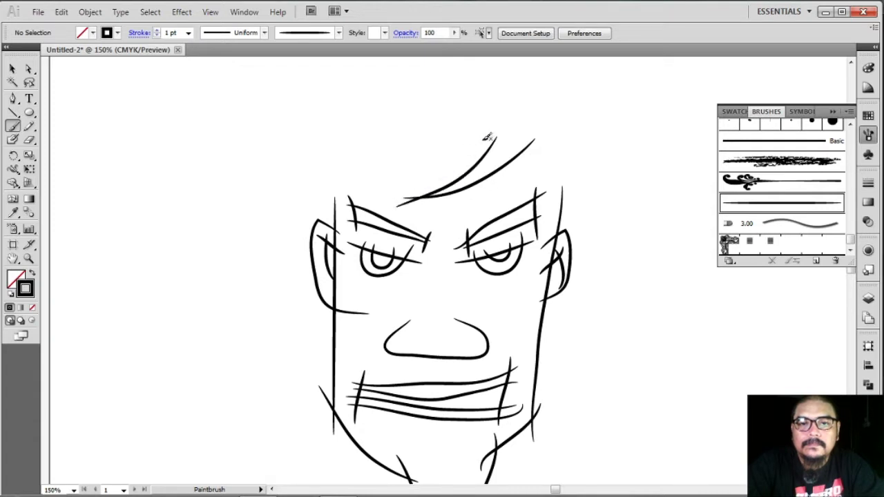
left_click_drag(499, 142, 356, 181)
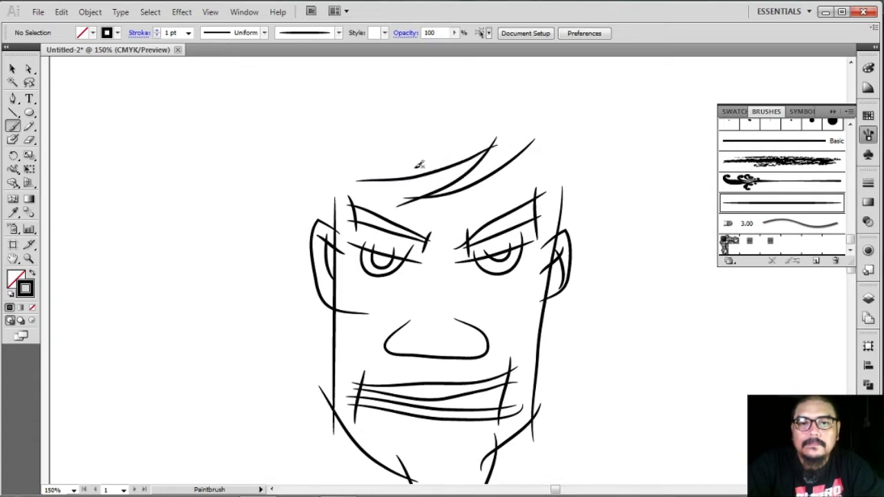
left_click_drag(471, 134, 364, 191)
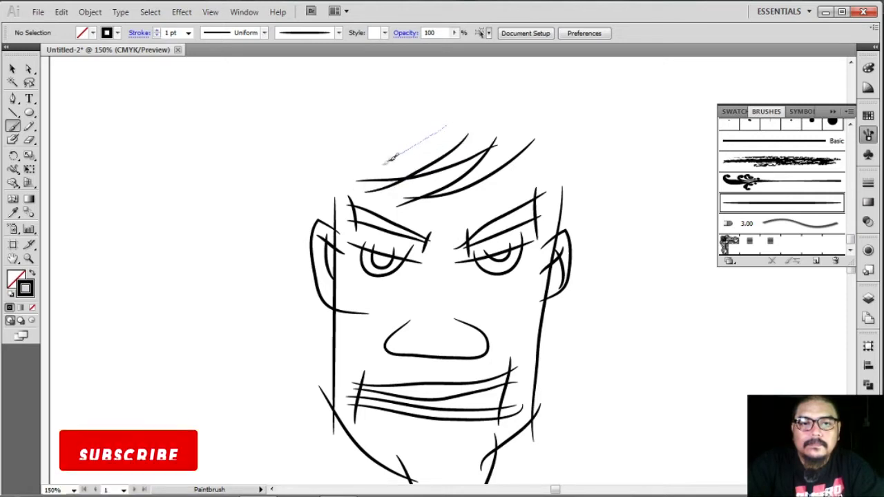
left_click_drag(446, 126, 269, 204)
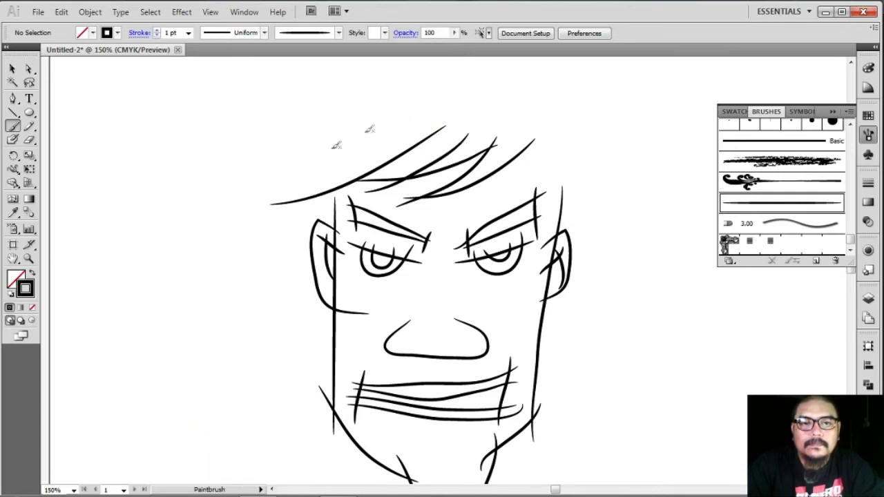
left_click_drag(345, 141, 257, 229)
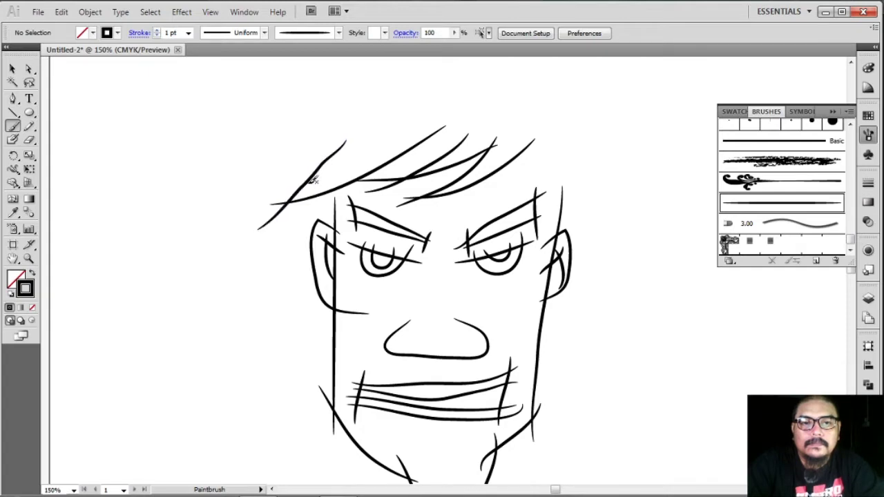
left_click_drag(309, 181, 355, 91)
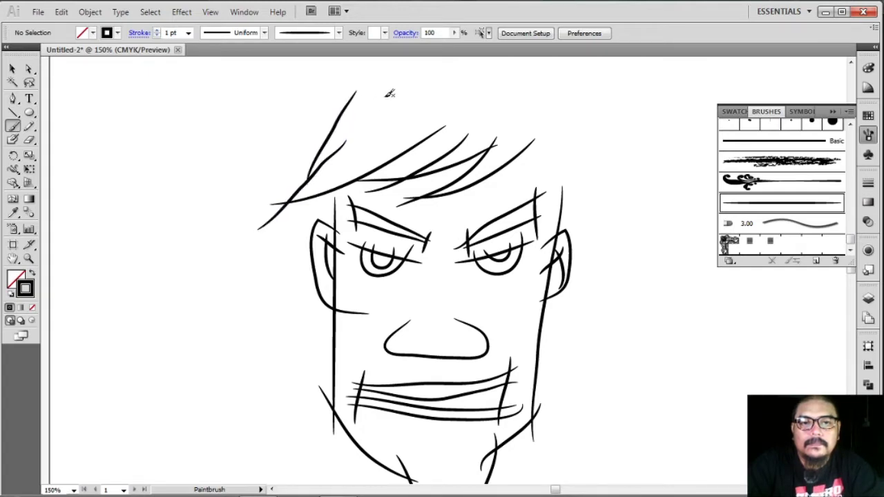
Add more strokes across the top of the hair, undoing a stray short stroke
scroll(418, 135, "up", 2)
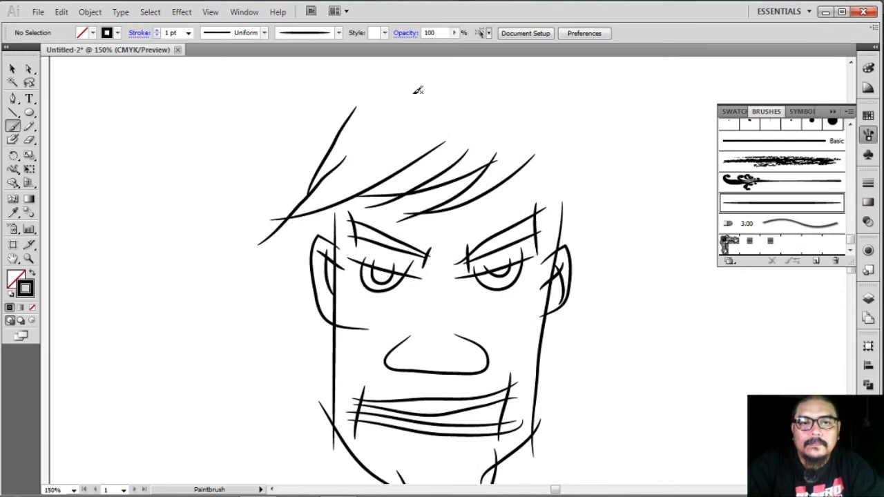
left_click_drag(407, 104, 285, 174)
scroll(438, 84, "up", 1)
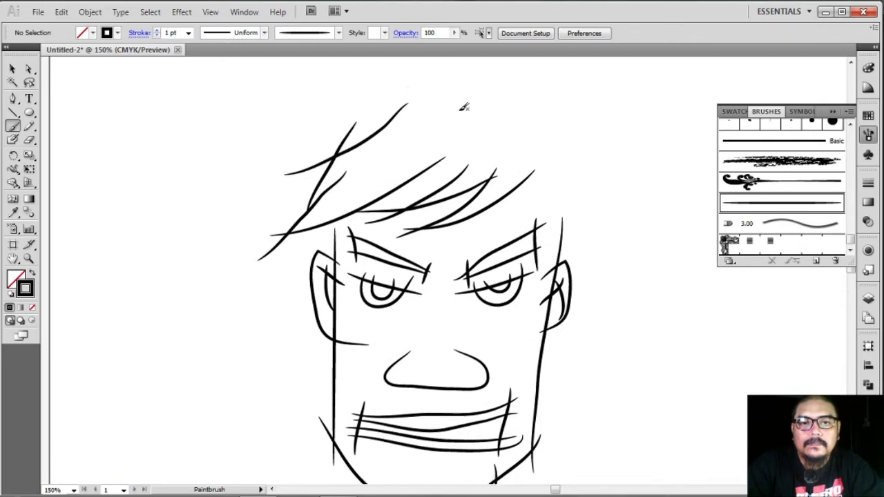
scroll(459, 107, "up", 1)
left_click_drag(454, 116, 314, 131)
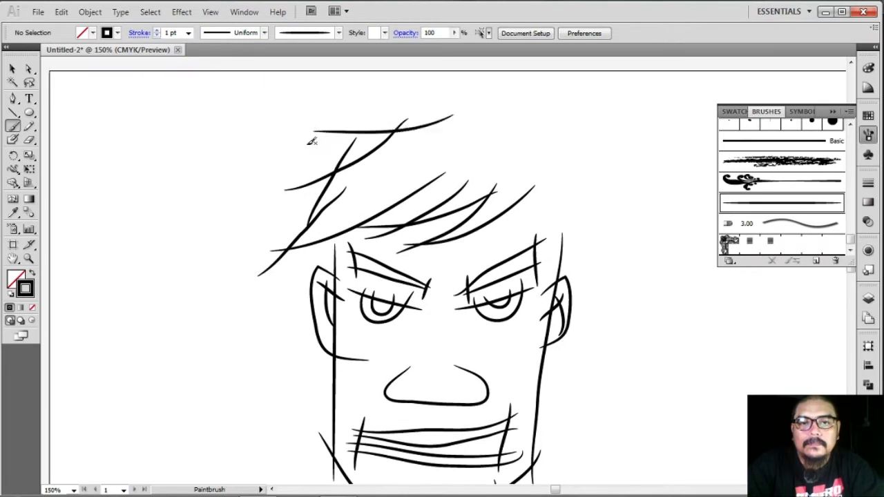
mouse_move(478, 93)
left_mouse_down()
mouse_move(540, 127)
mouse_move(583, 108)
left_mouse_up()
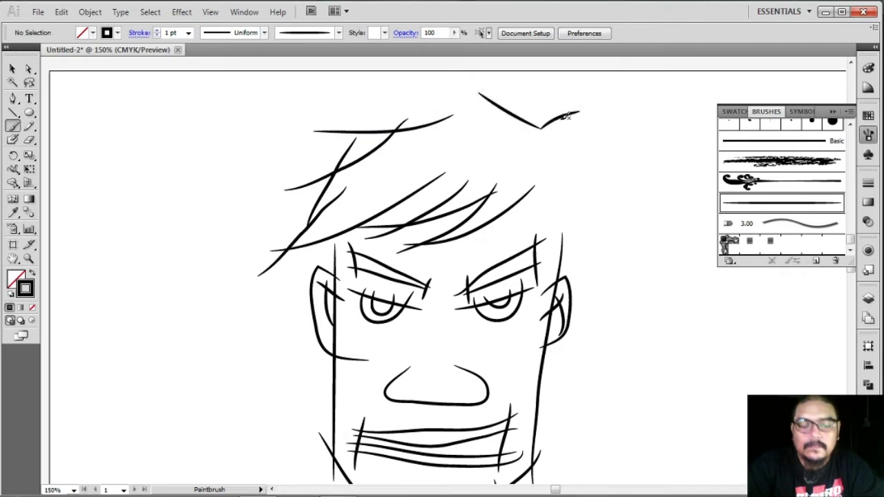
key("ctrl+z")
Paint spikes and strands down the right side of the head, then zoom to 100%
mouse_move(557, 109)
left_mouse_down()
mouse_move(545, 136)
mouse_move(582, 128)
left_mouse_up()
left_click_drag(569, 161, 576, 215)
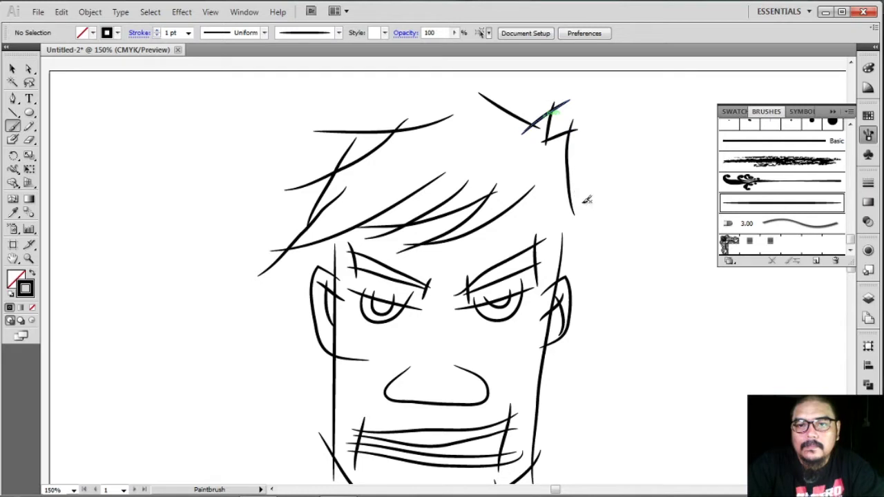
left_click_drag(594, 222, 597, 242)
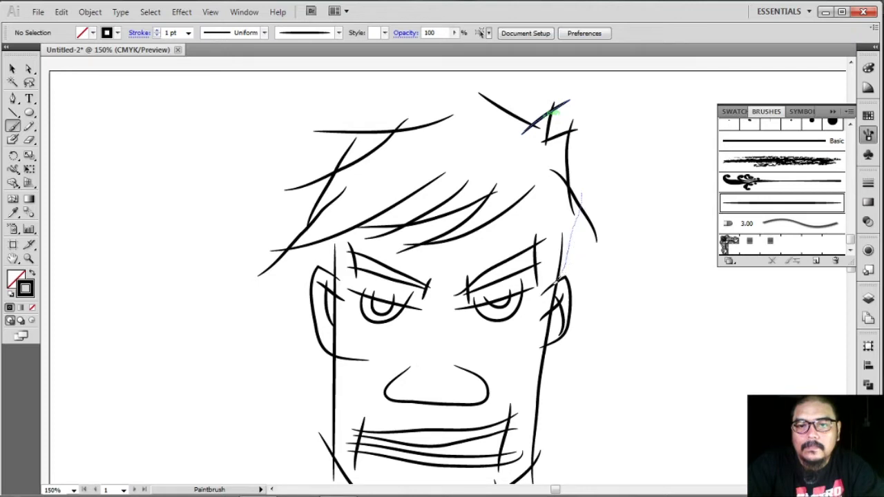
left_click_drag(550, 290, 550, 291)
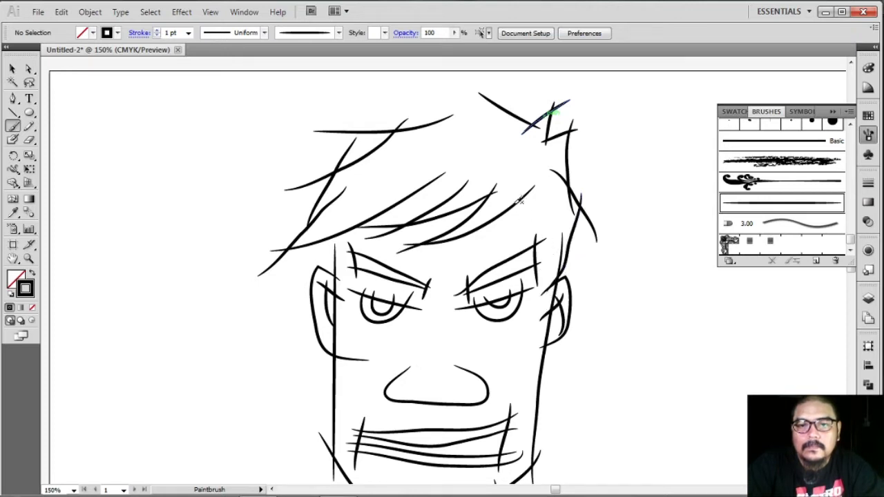
left_click_drag(546, 199, 546, 193)
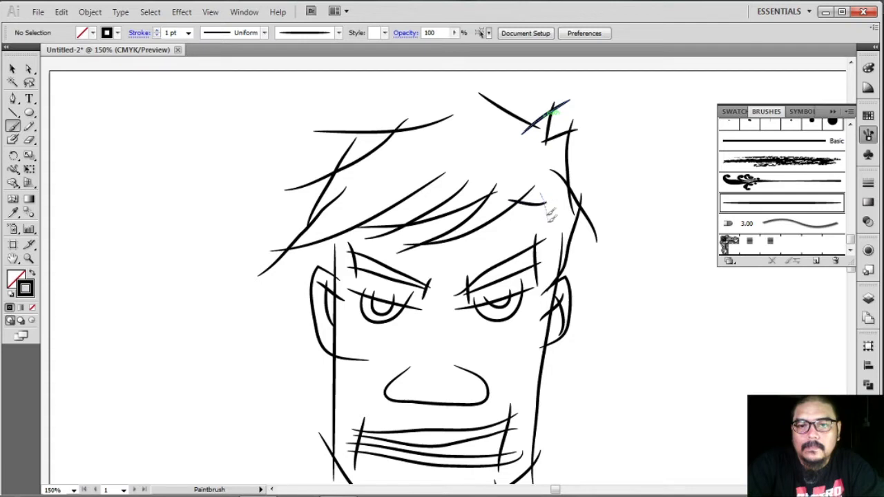
left_click_drag(557, 281, 558, 286)
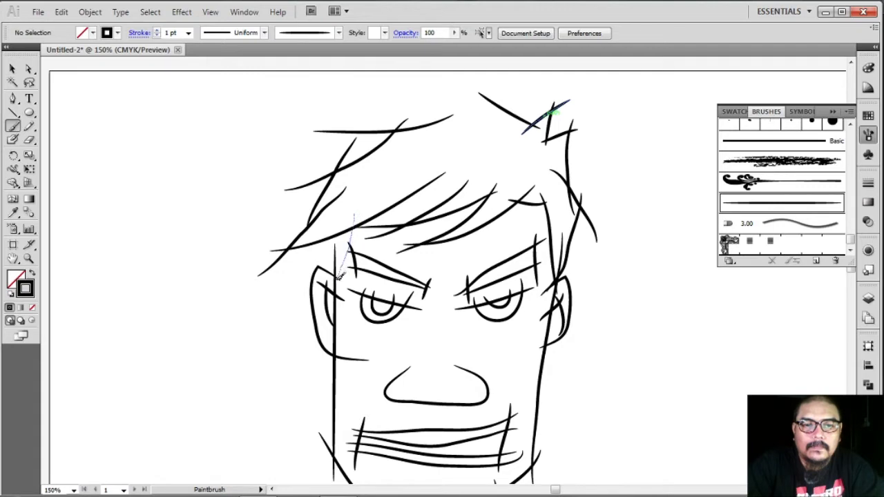
left_click_drag(338, 276, 340, 278)
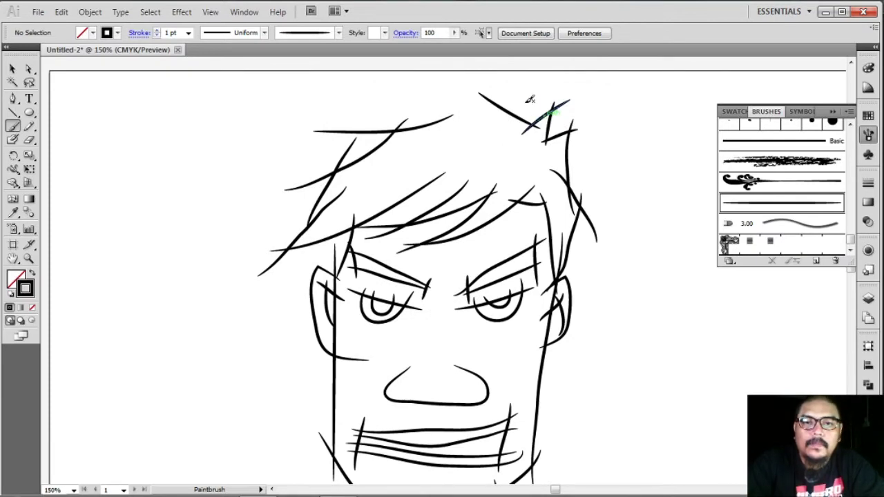
left_click_drag(415, 108, 414, 109)
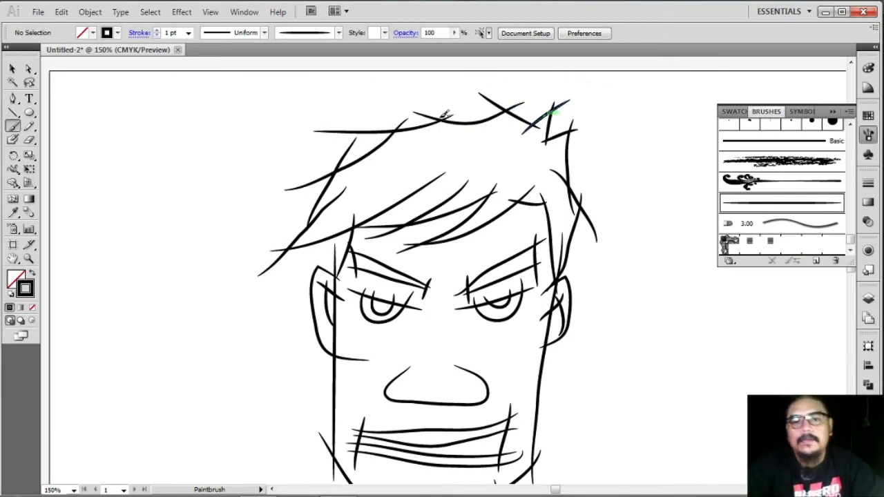
scroll(601, 166, "down", 5)
scroll(601, 164, "up", 1)
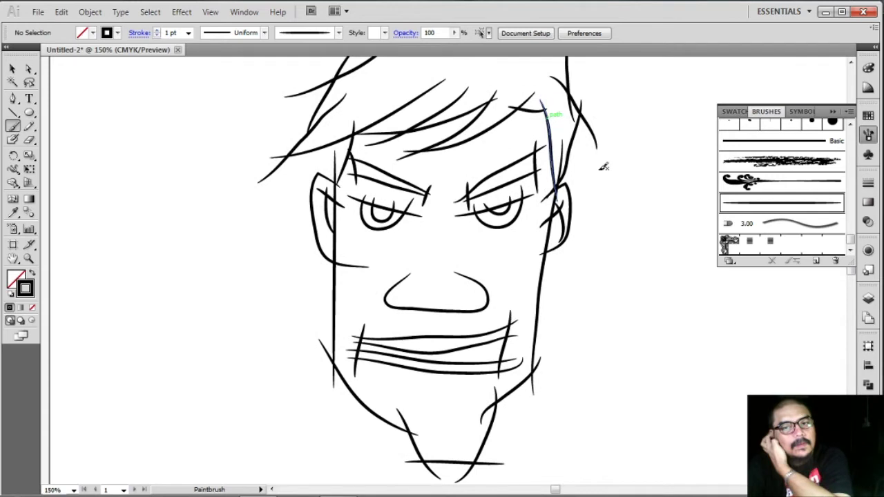
scroll(604, 168, "up", 1)
key("ctrl+minus")
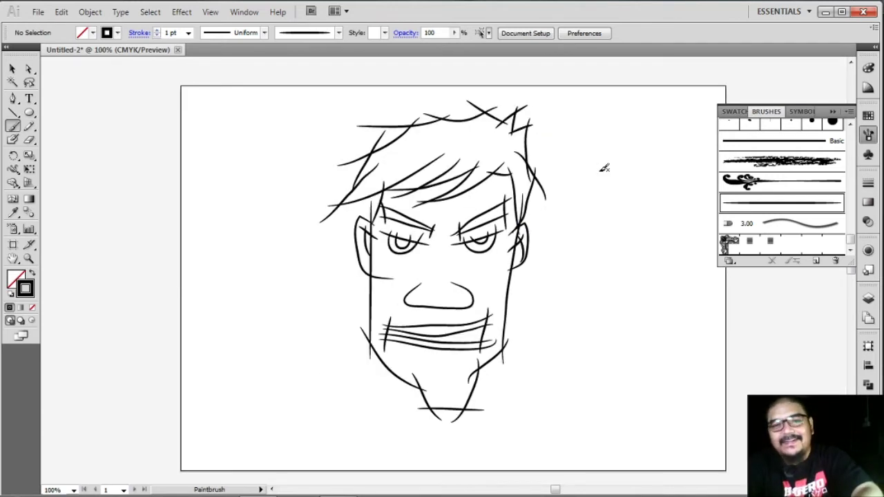
Group all face and hair strokes into one group about 12.32 × 17.57 cm
left_click(12, 69)
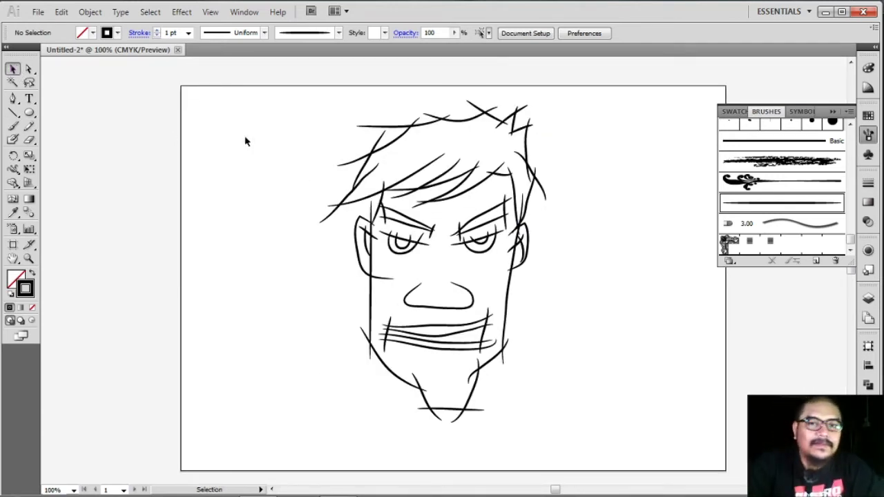
left_click_drag(316, 91, 563, 448)
left_click(596, 284)
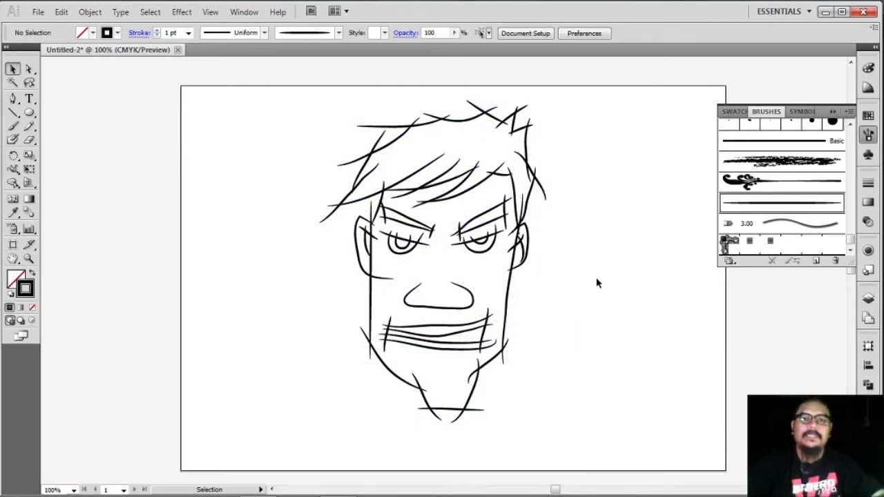
left_click_drag(304, 84, 612, 433)
right_click(503, 218)
left_click(554, 284)
left_click(617, 258)
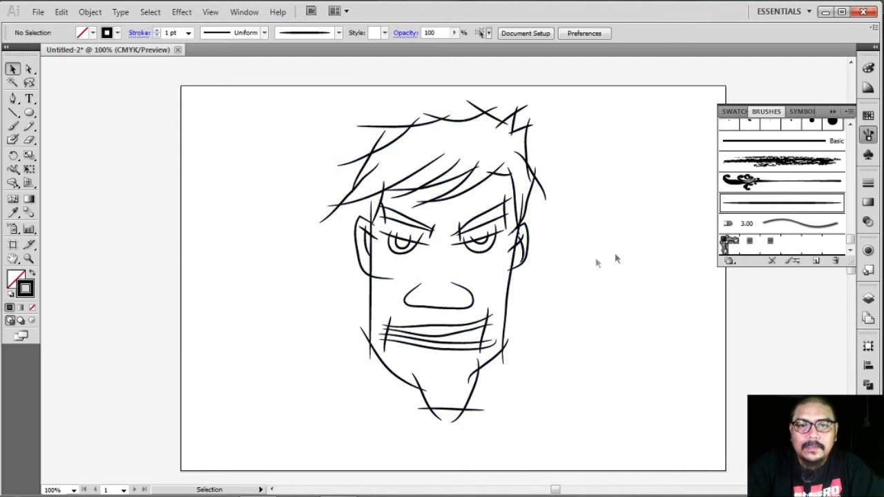
left_click(526, 221)
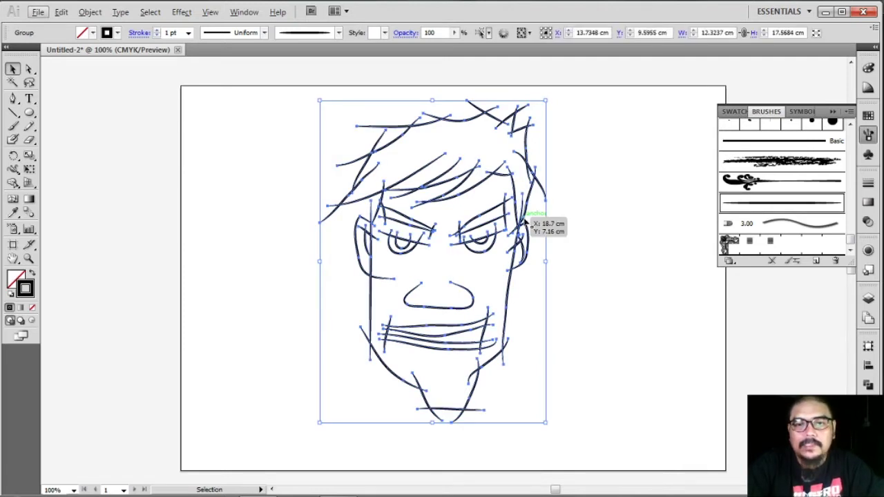
Drag a duplicate of the face group to the left of the original
key("a")
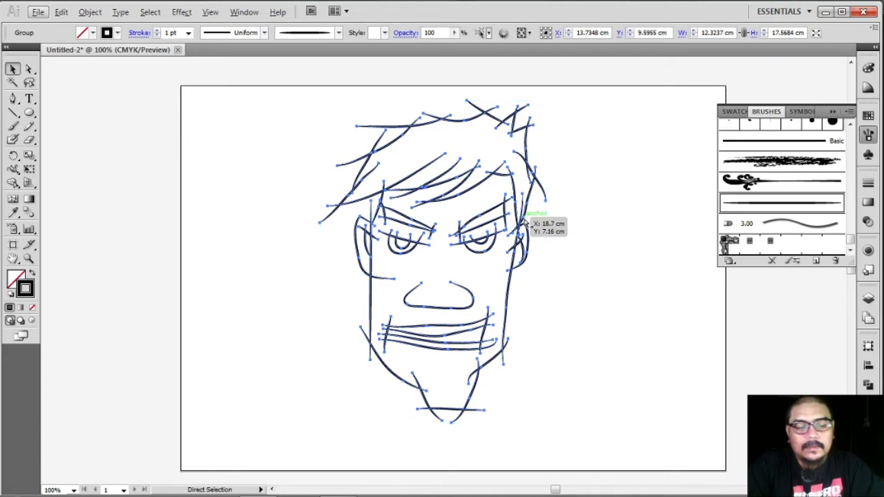
key("v")
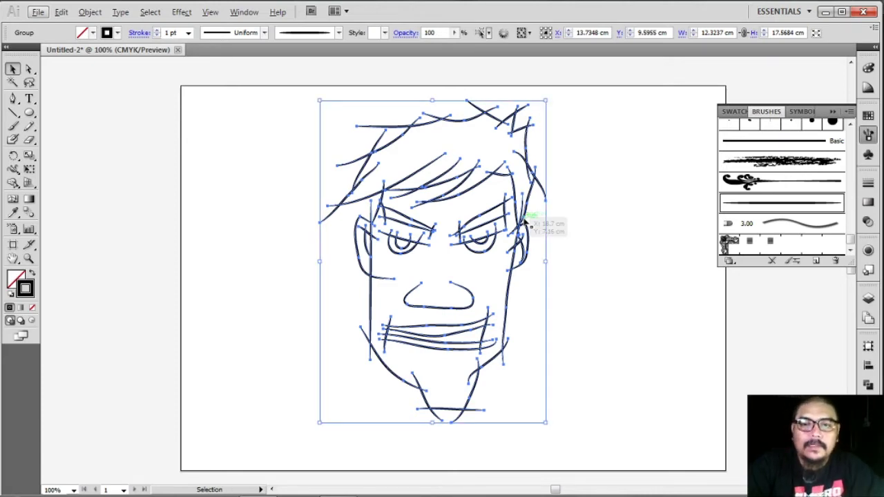
left_click_drag(525, 222, 344, 270)
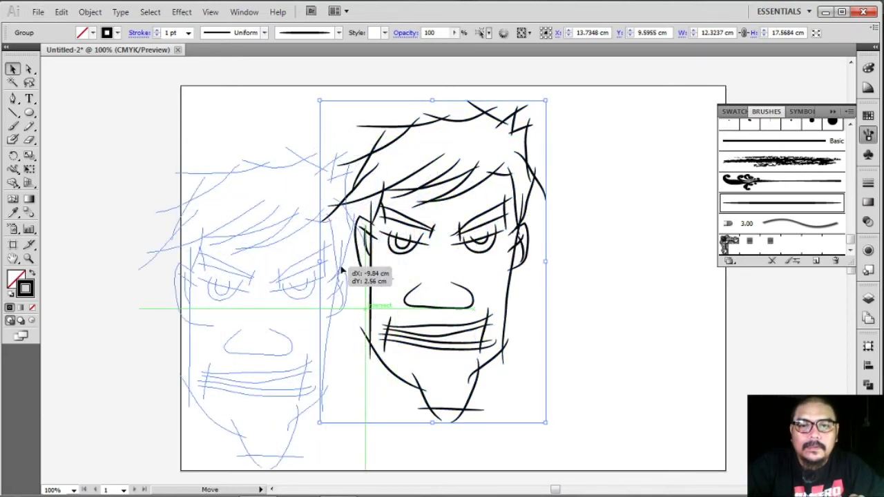
left_click_drag(522, 229, 524, 228)
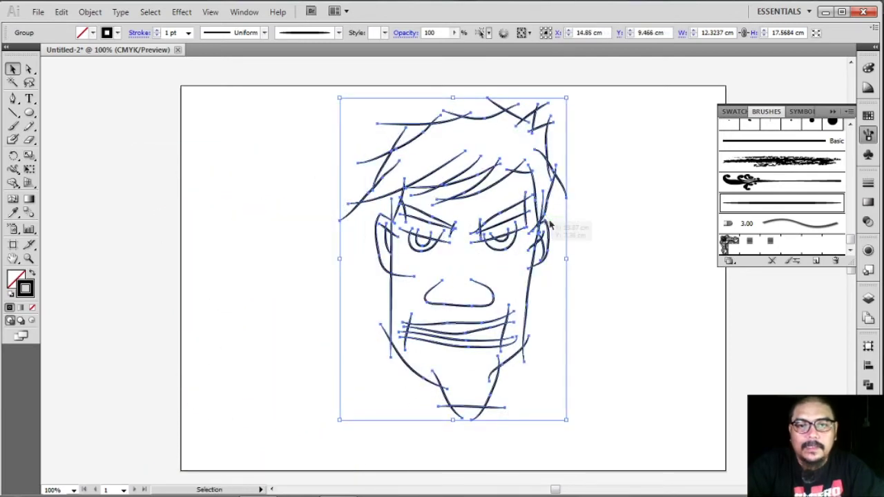
key("a")
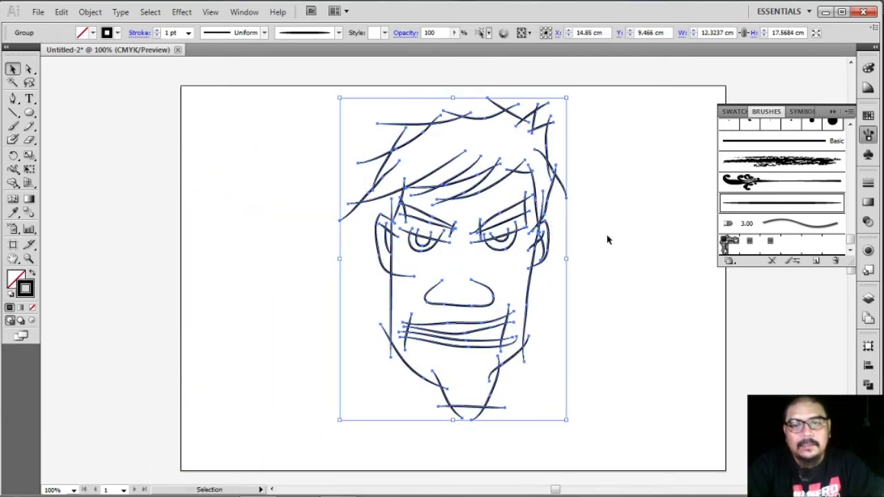
left_click(654, 246)
key("v")
key("ctrl+a")
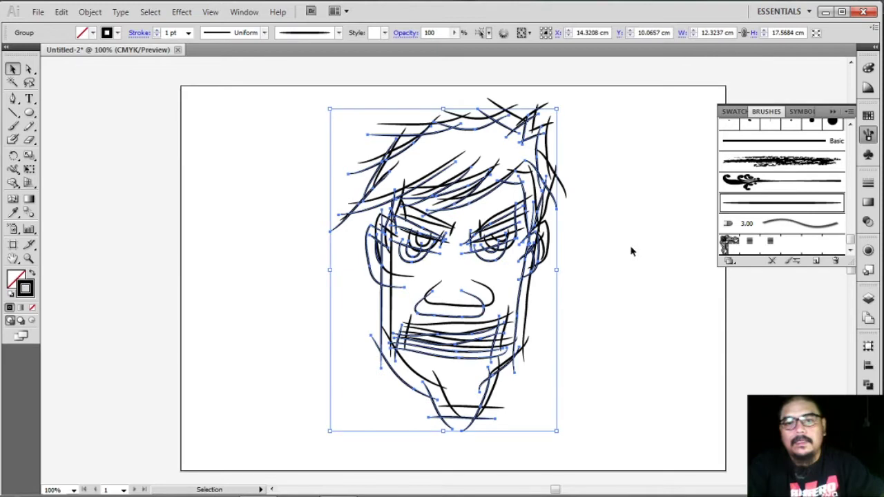
left_click_drag(463, 256, 227, 255)
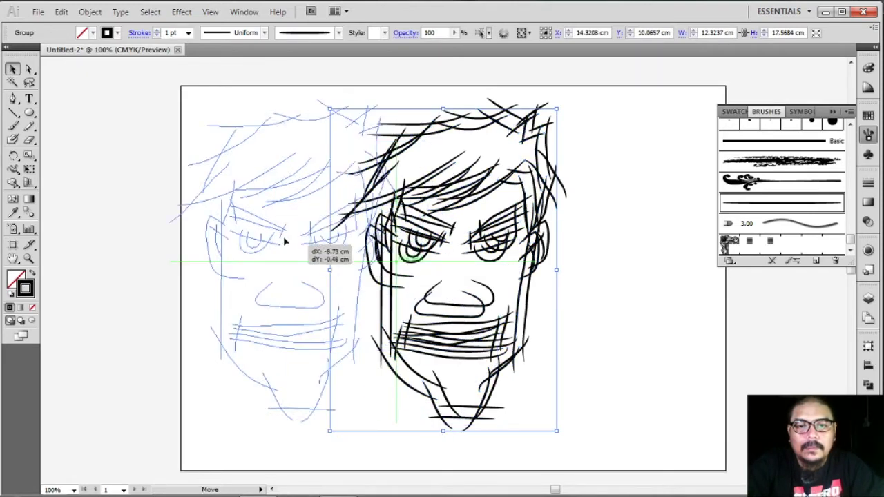
left_click(598, 260)
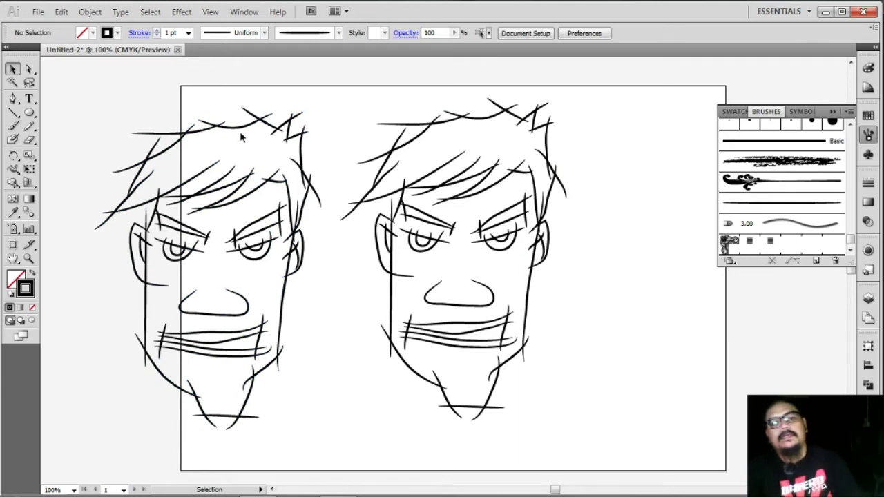
Move both faces right onto the artboard, delete the left face, and zoom in
left_click_drag(108, 101, 601, 472)
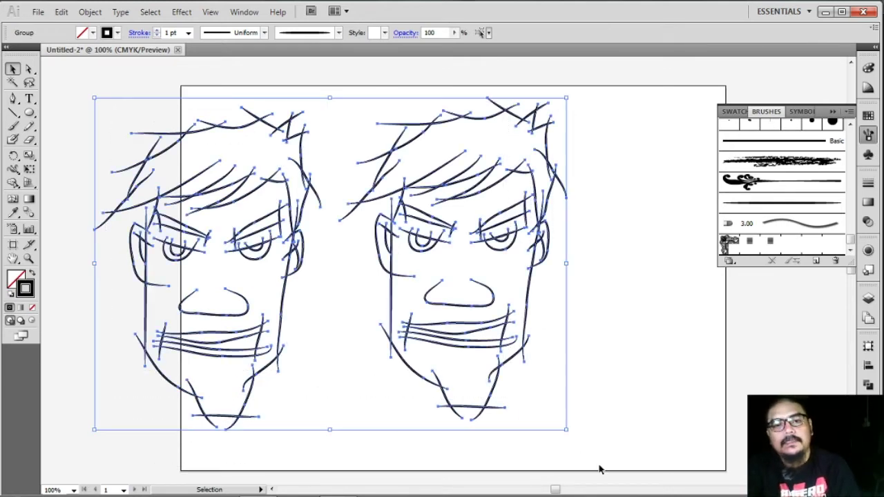
left_click_drag(468, 256, 577, 237)
left_click(445, 321)
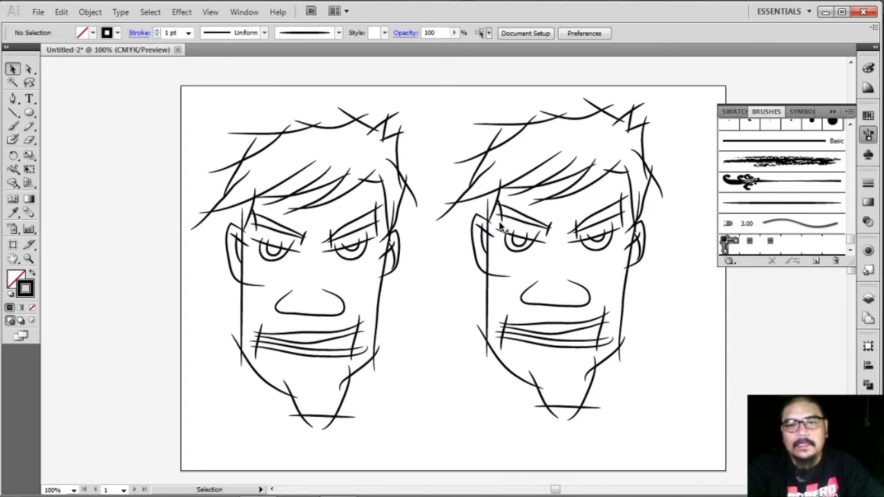
left_click(400, 220)
key("Delete")
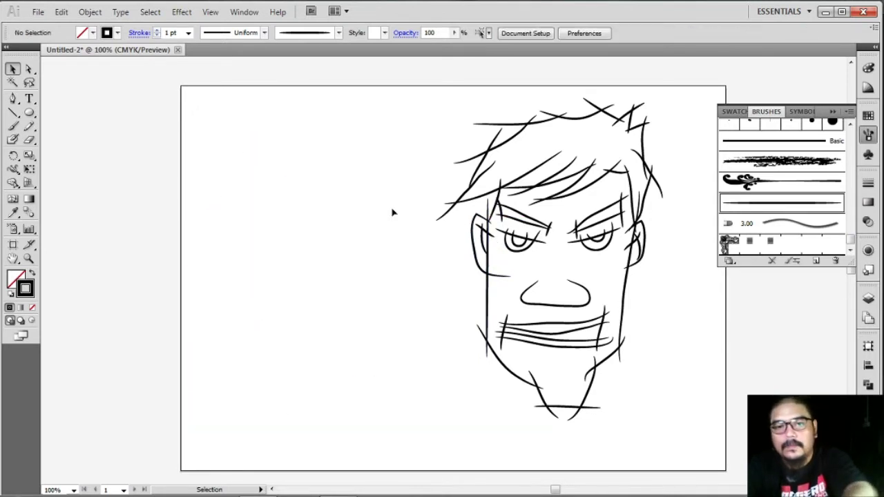
key("ctrl+plus")
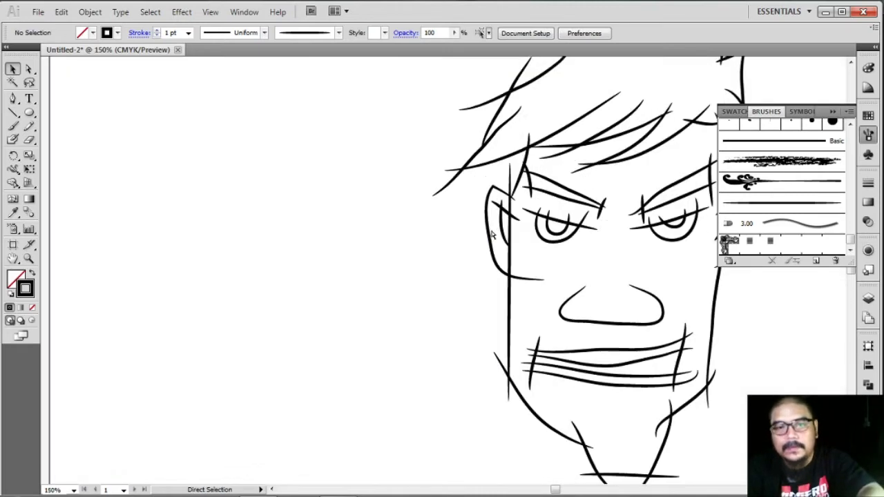
Zoom in and ungroup the face line drawing
key("ctrl+plus")
key("ctrl+plus")
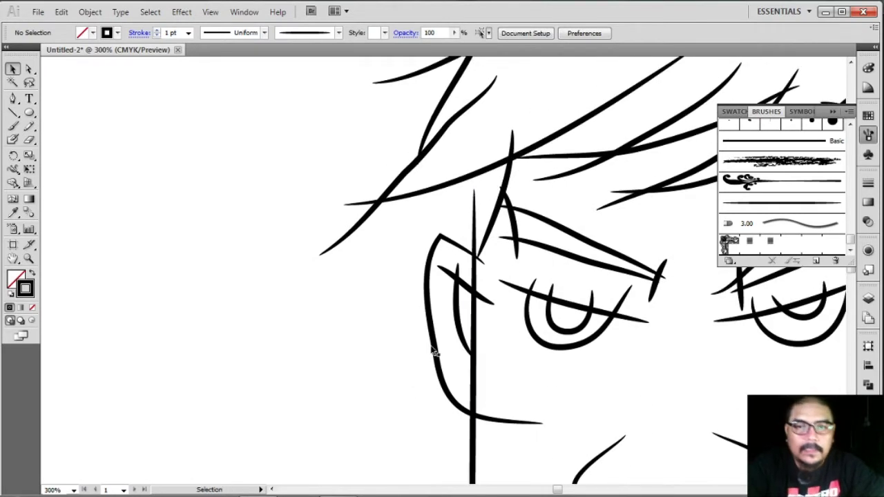
left_click(473, 199)
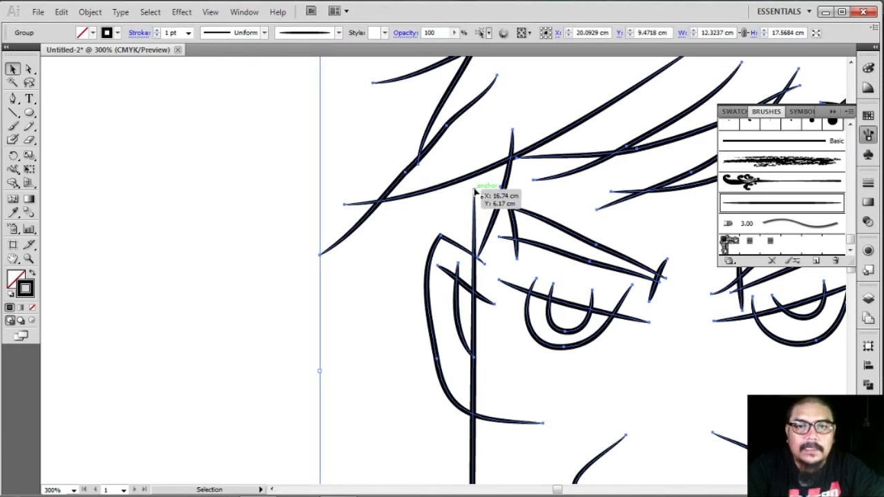
right_click(475, 193)
left_click(508, 264)
left_click(470, 200)
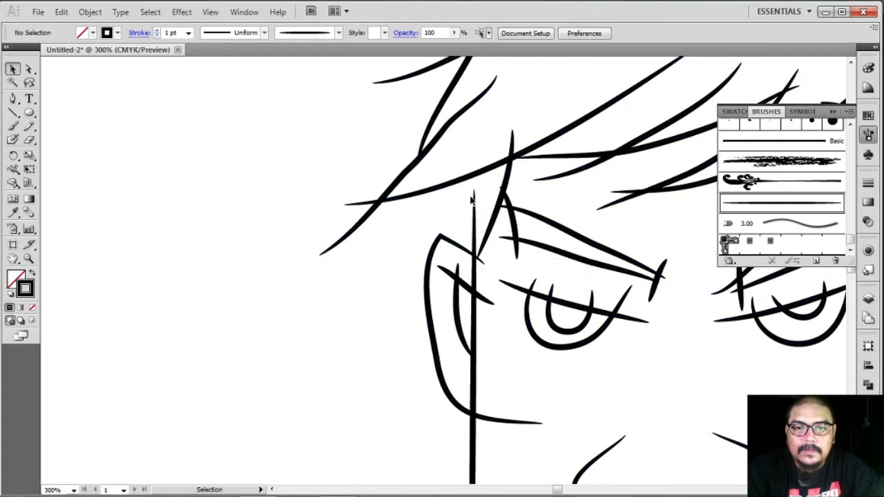
Stretch the vertical line beside the left ear upward into the hair strokes
left_click(474, 195)
left_click_drag(473, 192, 512, 135)
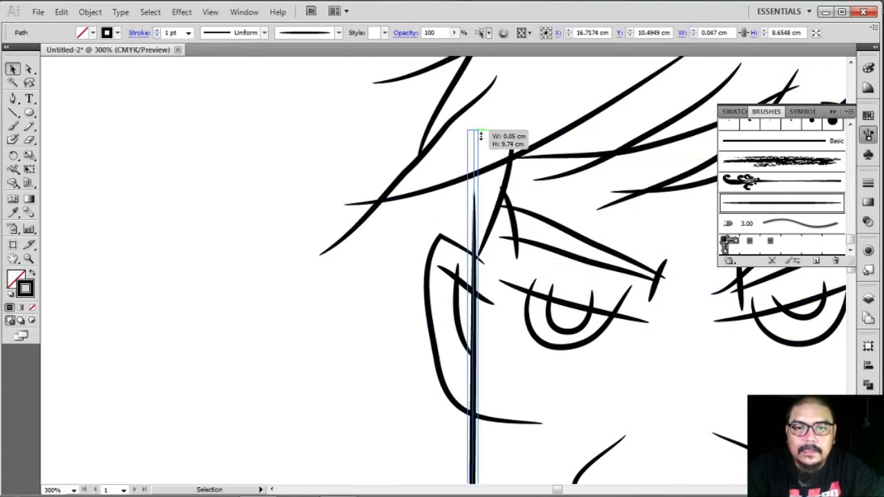
left_click(570, 144)
Pan over the face from hair to chin, then zoom back out
mouse_move(774, 372)
left_mouse_down()
mouse_move(539, 306)
mouse_move(528, 171)
left_mouse_up()
left_click_drag(515, 248, 547, 190)
mouse_move(529, 223)
left_mouse_down()
mouse_move(551, 210)
mouse_move(572, 319)
left_mouse_up()
mouse_move(546, 125)
left_mouse_down()
mouse_move(543, 260)
mouse_move(517, 286)
mouse_move(529, 314)
left_mouse_up()
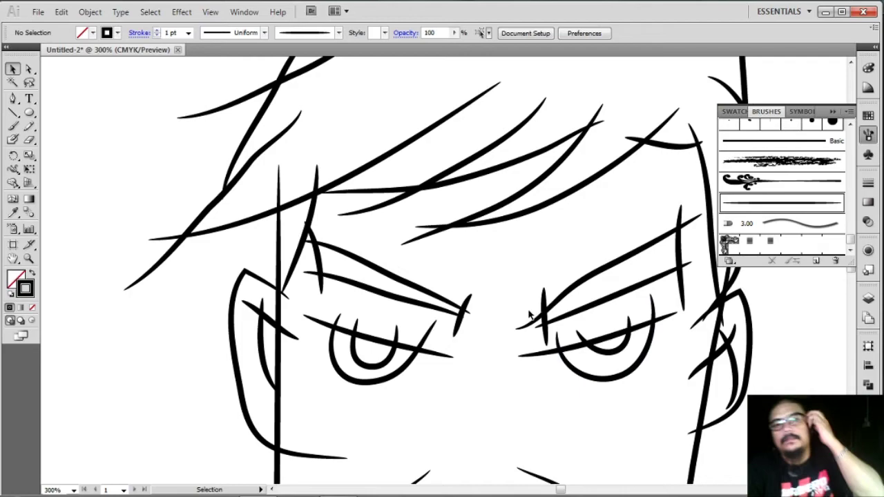
scroll(528, 312, "down", 2)
scroll(528, 311, "down", 3)
scroll(528, 308, "down", 2)
scroll(528, 306, "up", 1)
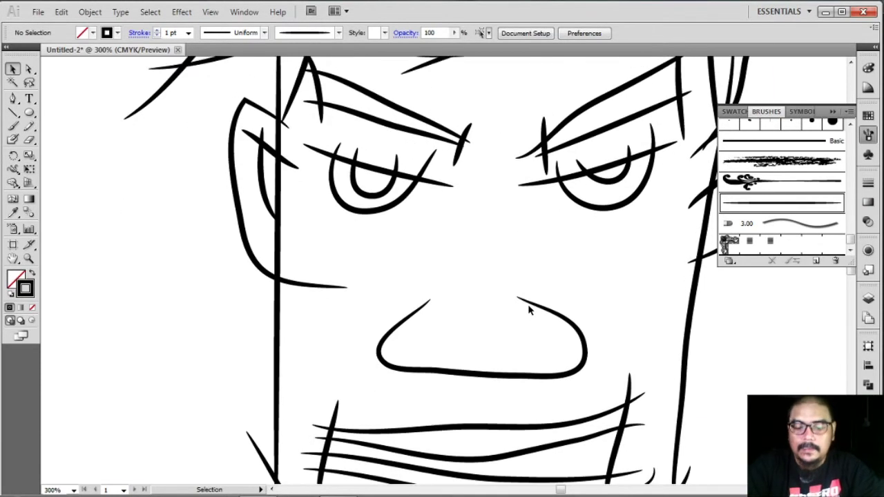
key("ctrl+minus")
key("ctrl+minus")
key("ctrl+minus")
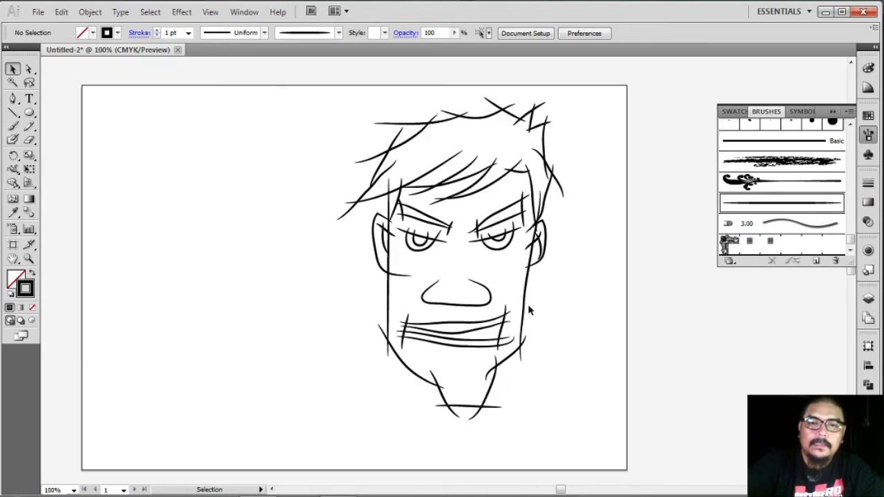
Marquee-select all the face paths and group them
left_click_drag(316, 81, 628, 467)
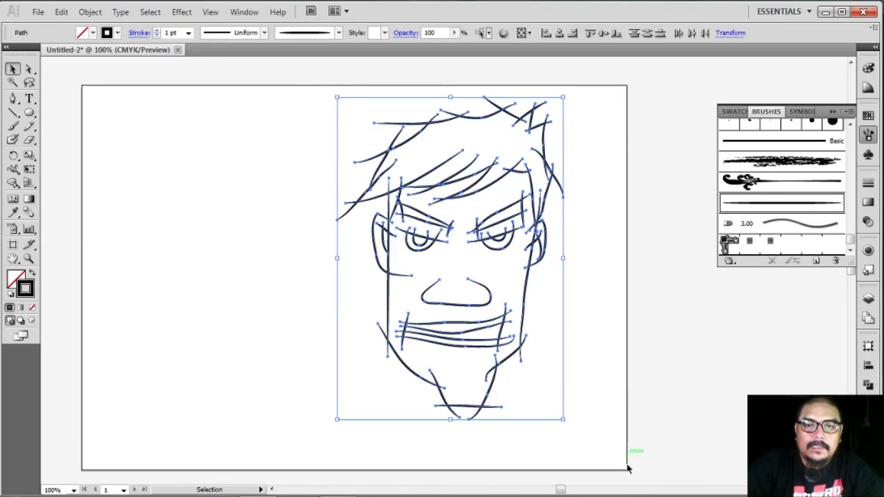
right_click(519, 272)
left_click(550, 334)
left_click(591, 302)
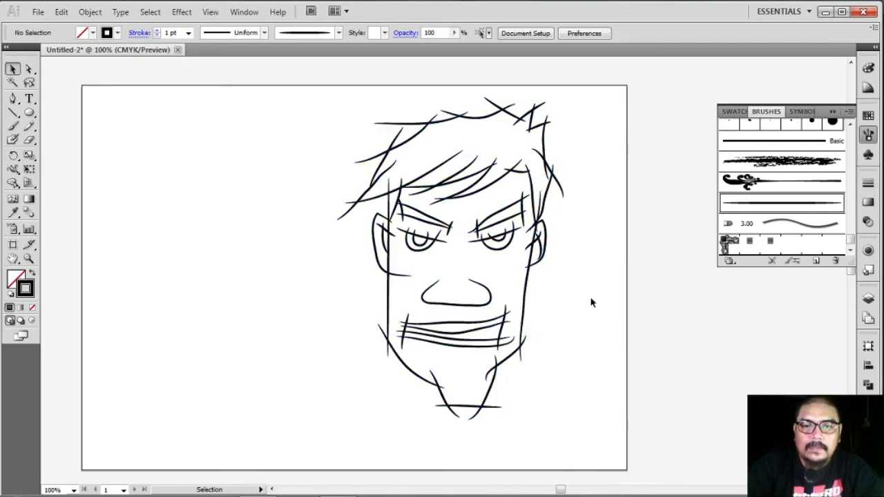
Alt-drag the face group to place a duplicate left of the original
left_click(542, 210)
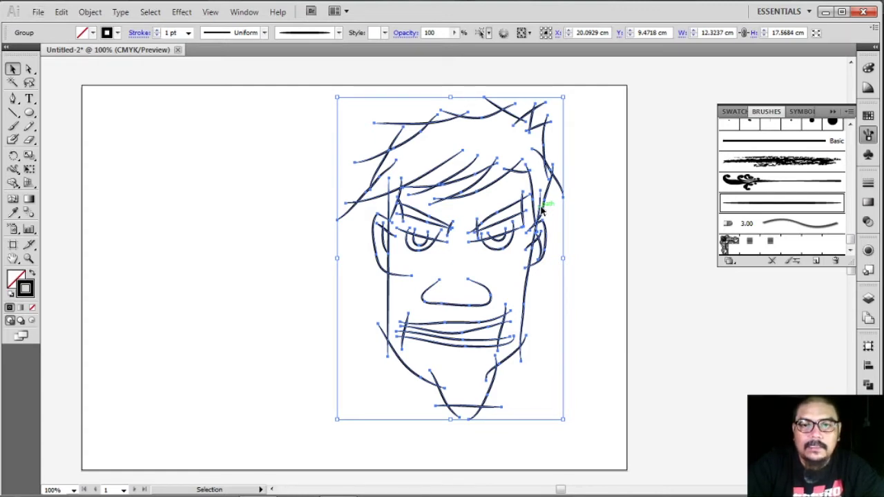
left_click_drag(541, 210, 294, 205)
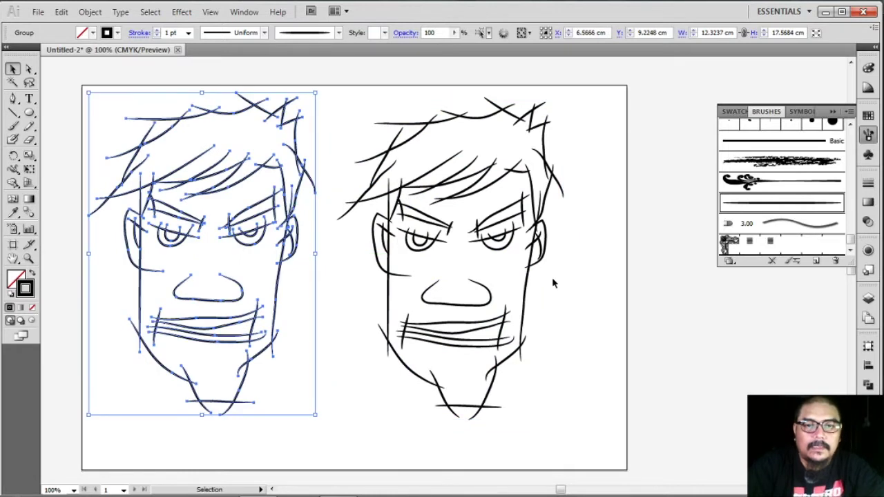
left_click(566, 289)
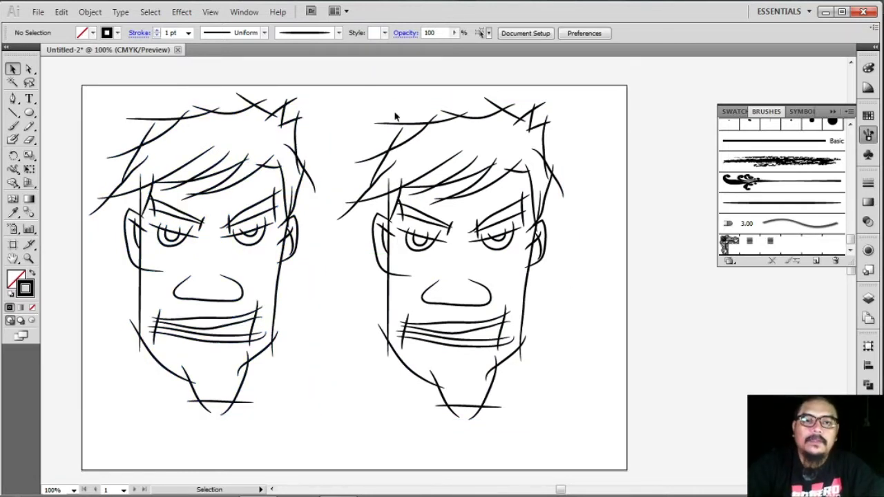
Select the right-hand face group
left_click_drag(364, 79, 569, 378)
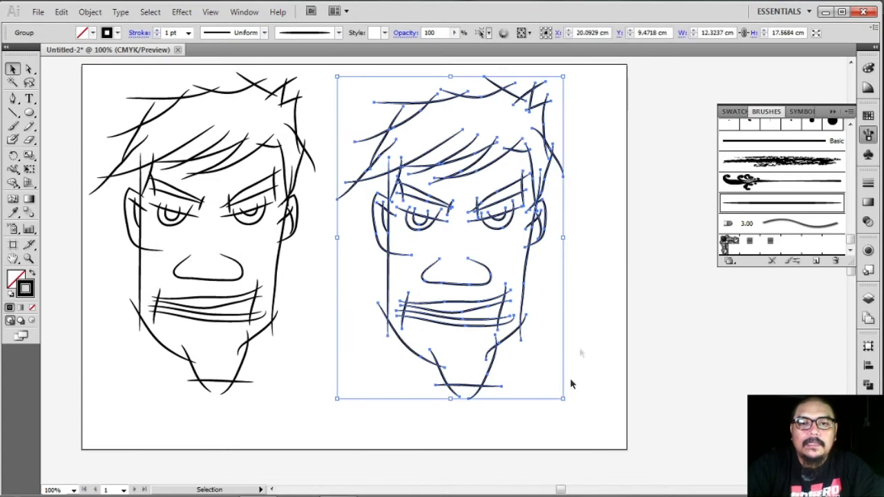
left_click(594, 258)
left_click(496, 215)
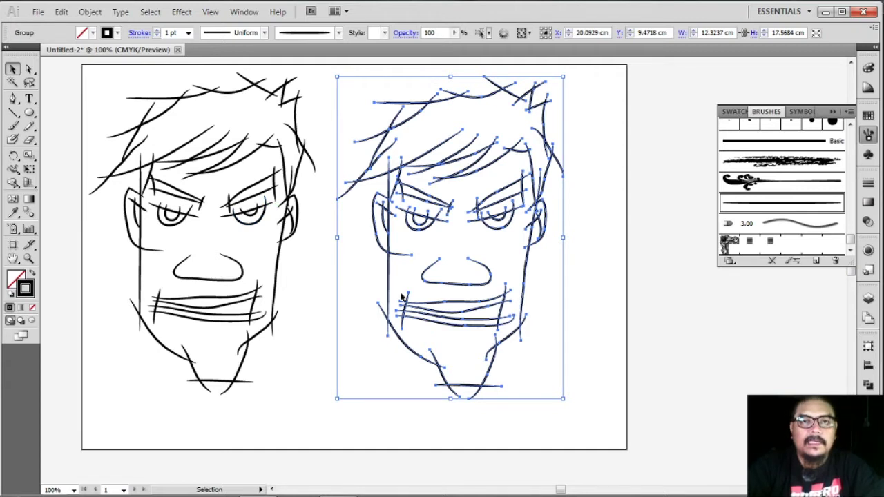
left_click(603, 233)
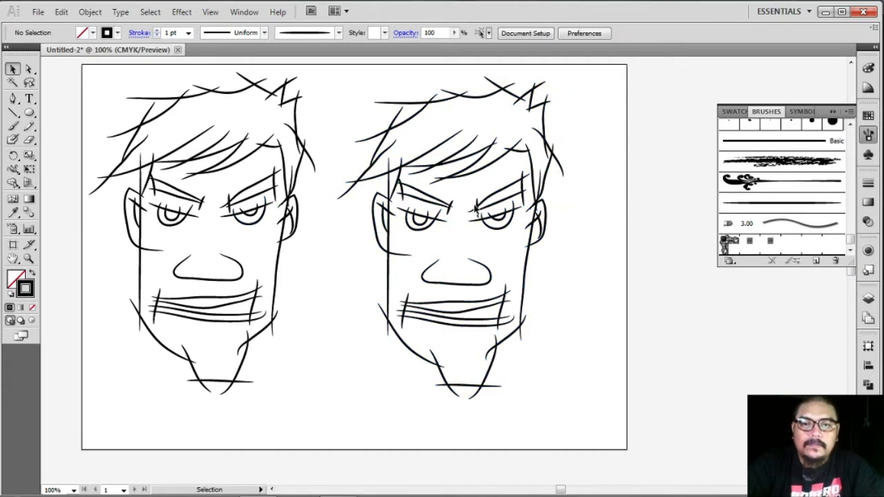
left_click(517, 213)
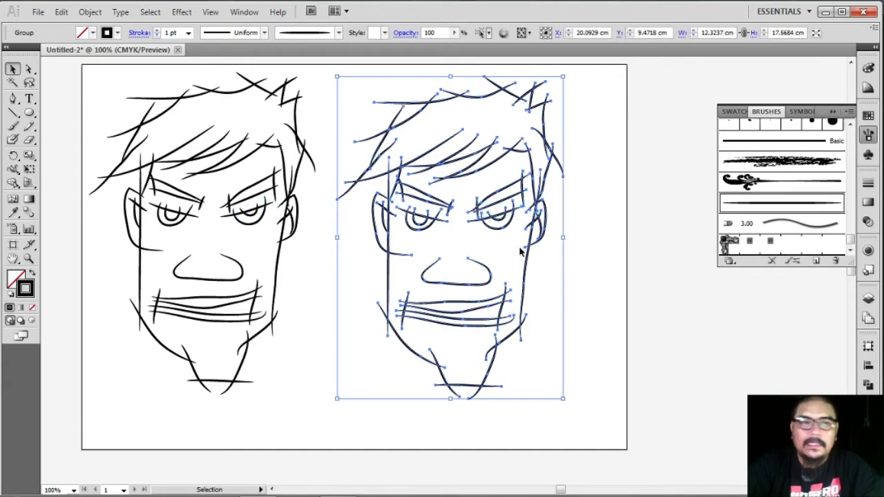
left_click(89, 12)
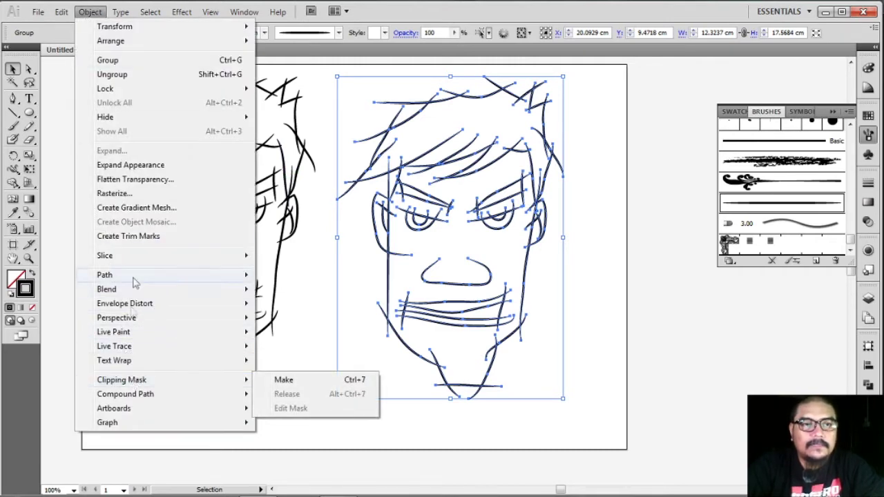
Apply Expand Appearance to the right face and make it a Live Paint group
left_click(148, 171)
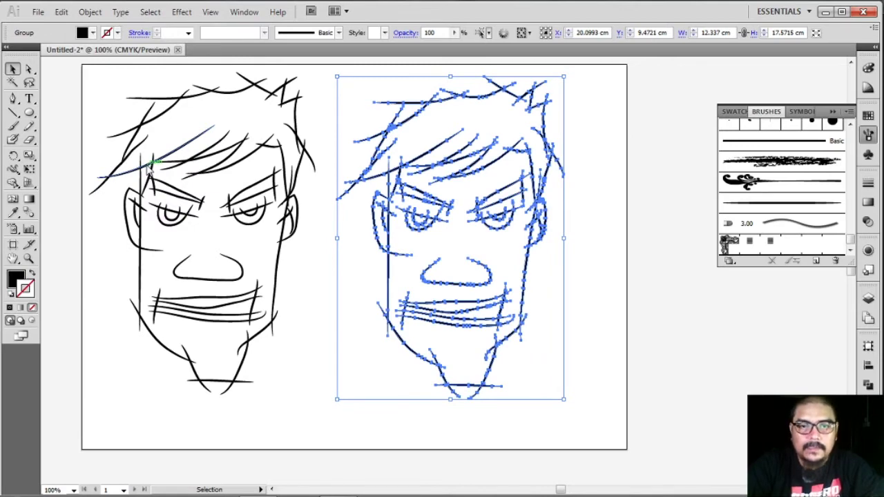
left_click(90, 12)
mouse_move(113, 332)
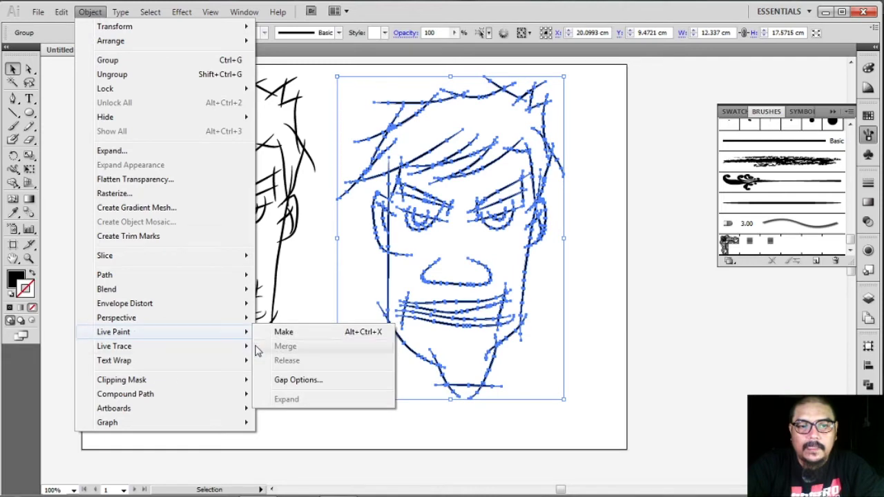
left_click(284, 332)
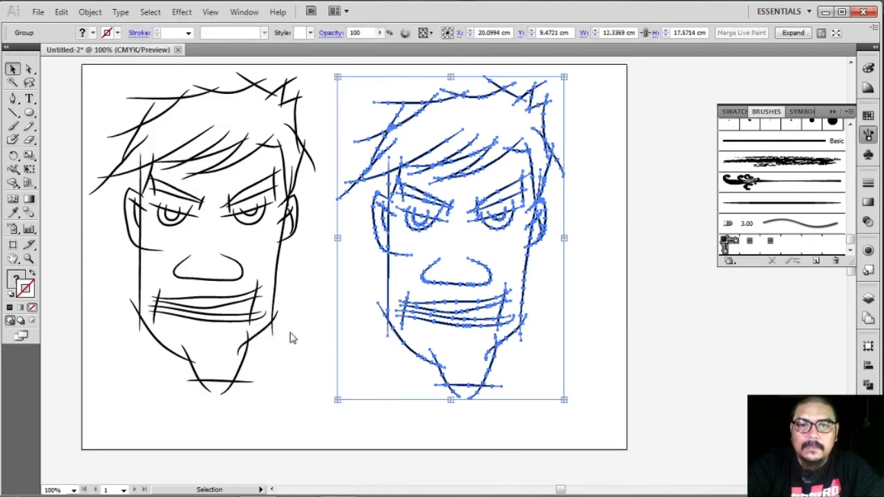
Expand the Live Paint group, then deselect and zoom in on the face
left_click(90, 11)
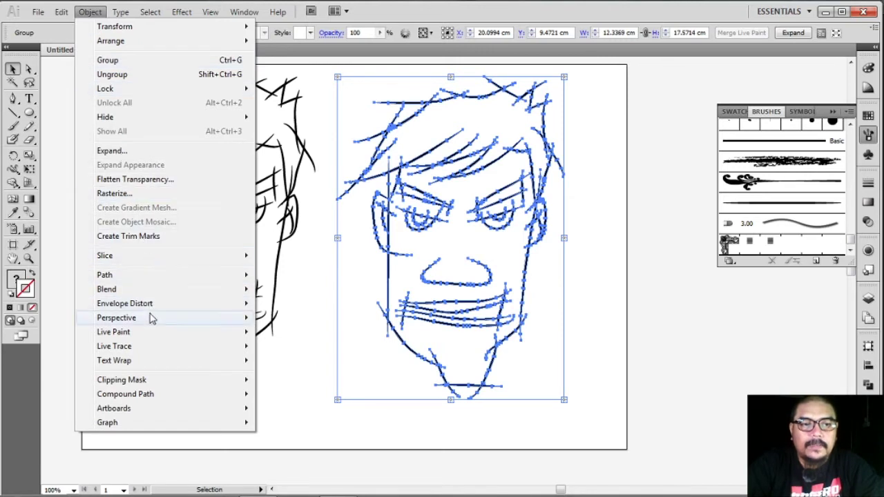
mouse_move(114, 331)
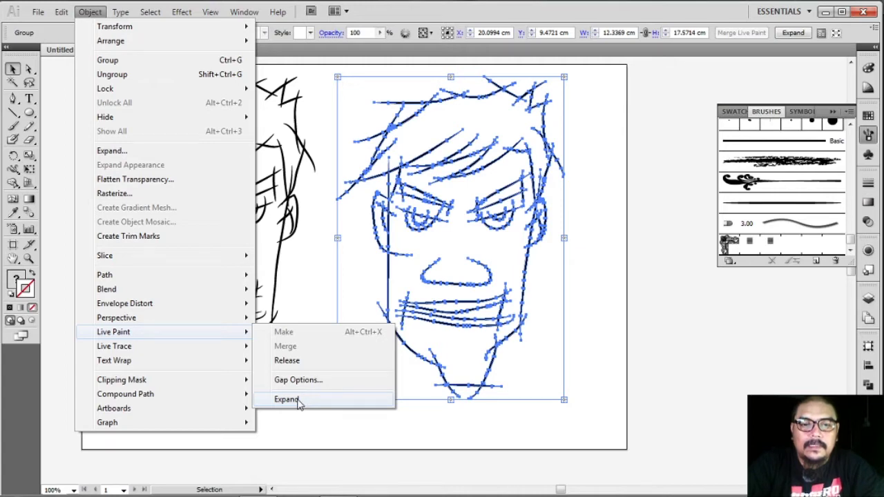
left_click(299, 400)
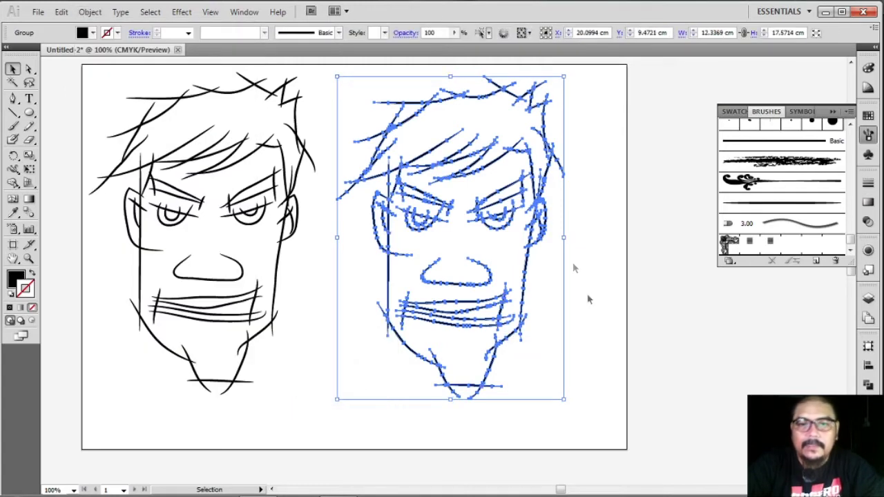
left_click(604, 185)
left_click(541, 143)
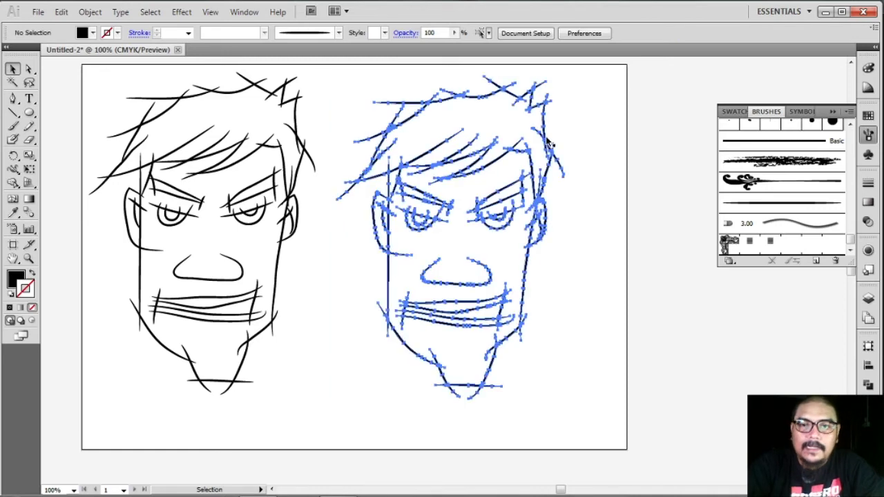
left_click(607, 274)
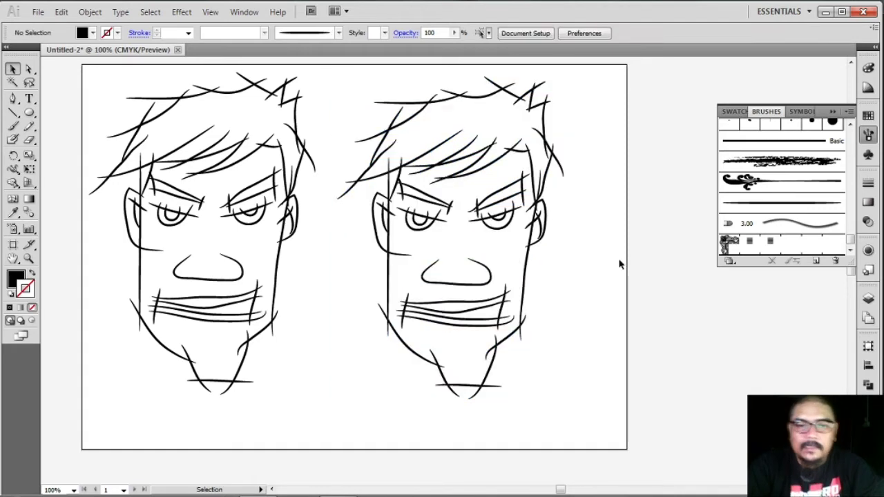
key("ctrl+plus")
key("ctrl+plus")
key("ctrl+plus")
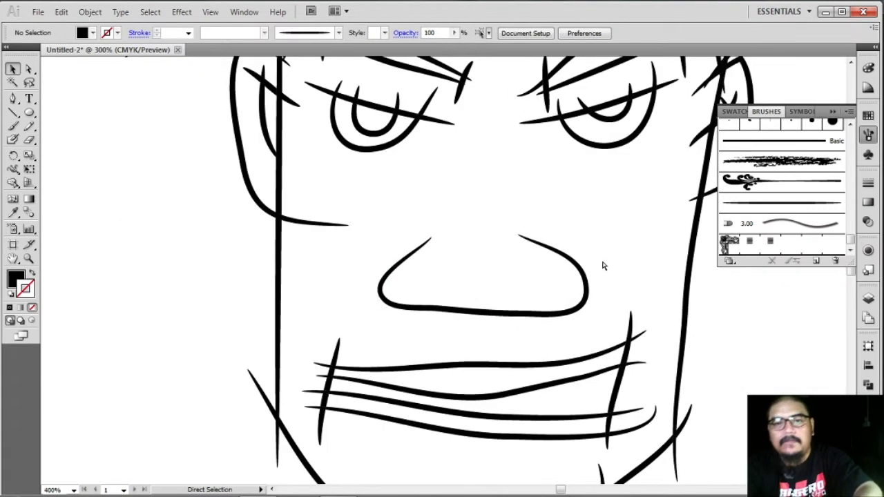
key("ctrl+plus")
key("ctrl+plus")
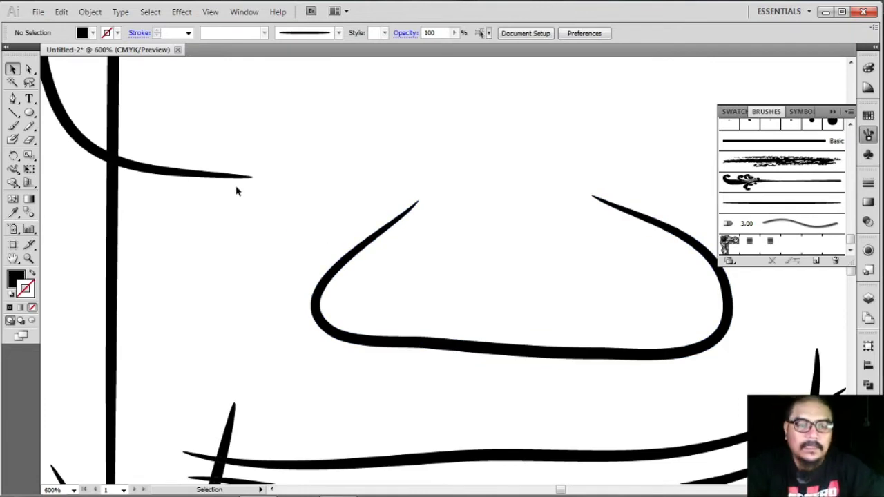
Pan and zoom out to 150% to frame the whole face, then deselect it
left_click_drag(236, 192, 414, 342)
left_click(381, 330)
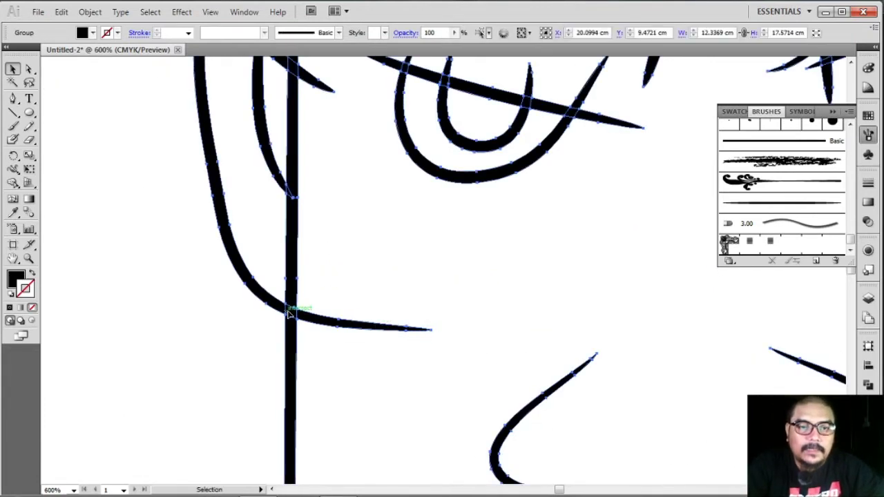
left_click_drag(357, 181, 365, 306)
left_click_drag(380, 249, 317, 417)
left_click_drag(321, 304, 324, 376)
mouse_move(320, 228)
left_mouse_down()
mouse_move(324, 303)
mouse_move(371, 333)
left_mouse_up()
key("ctrl+minus")
key("ctrl+minus")
key("ctrl+minus")
key("ctrl+minus")
mouse_move(373, 335)
left_mouse_down()
mouse_move(369, 306)
mouse_move(335, 301)
left_mouse_up()
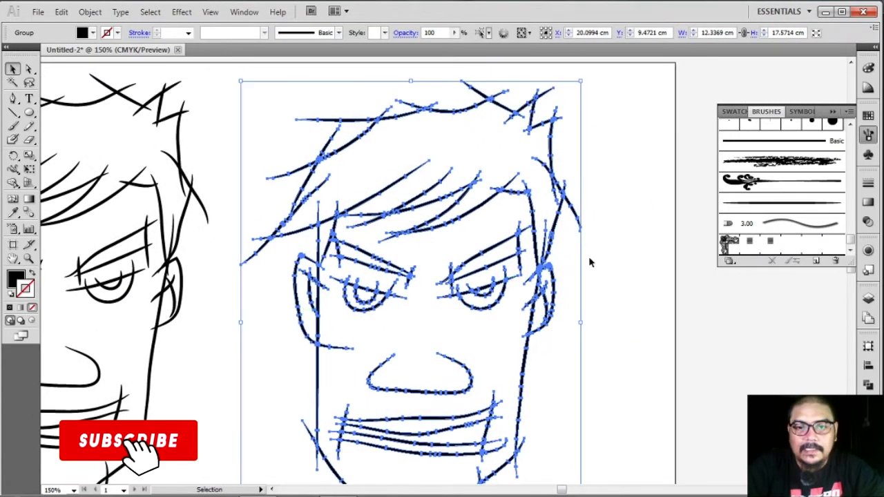
left_click(588, 256)
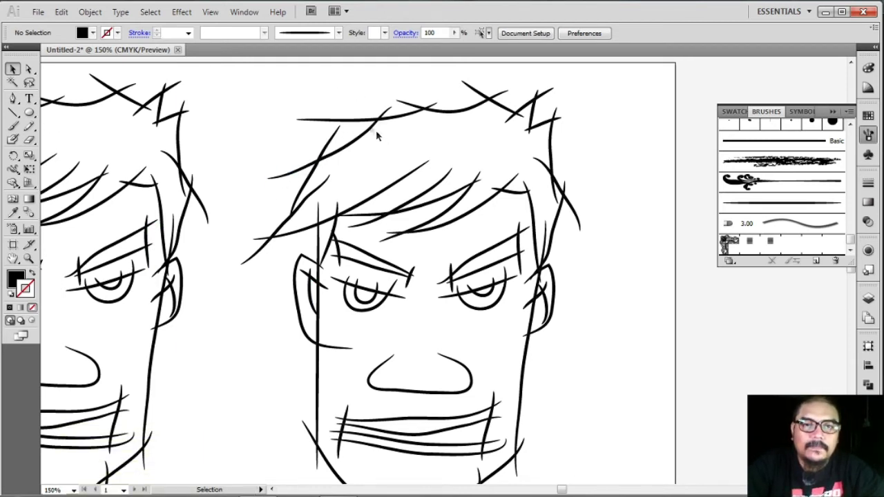
With Direct Selection, delete the four short stray hair strokes at the top and left tip
left_click(29, 70)
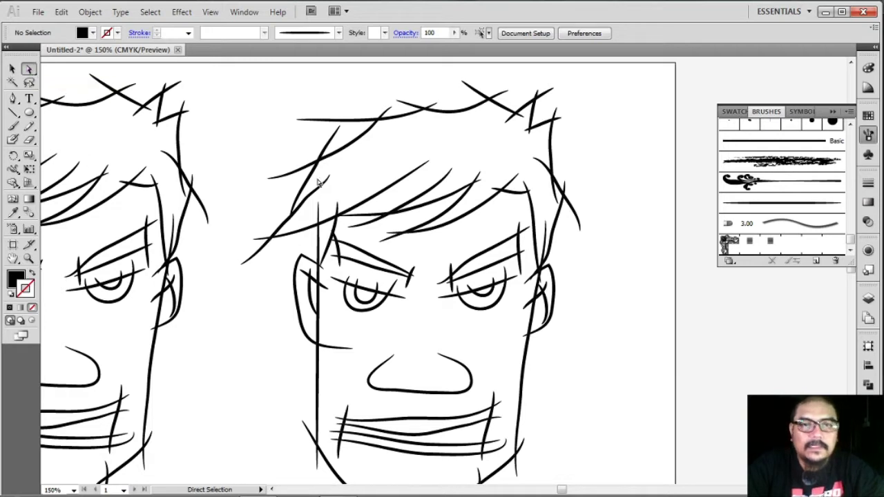
left_click(350, 121)
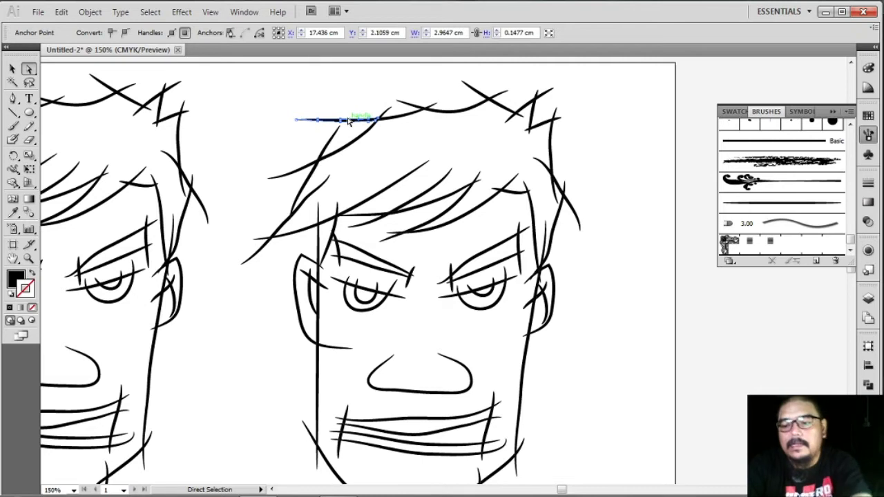
key("Delete")
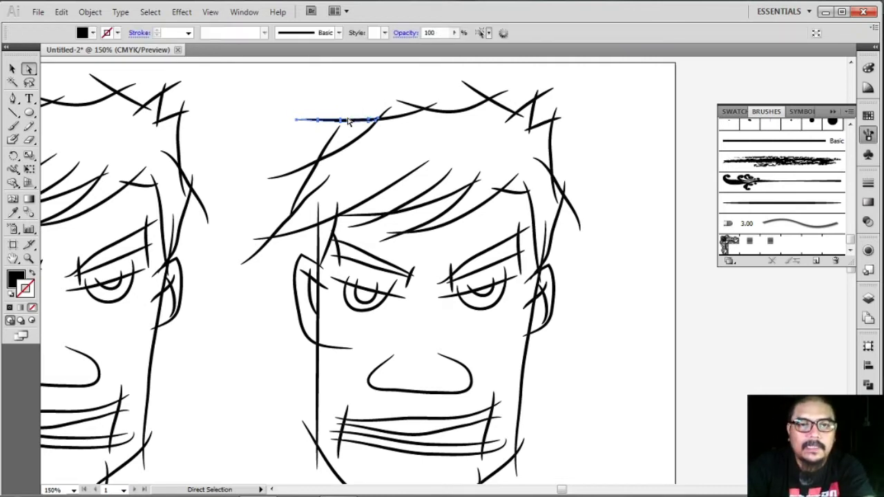
left_click(336, 138)
key("Delete")
left_click(302, 172)
key("Delete")
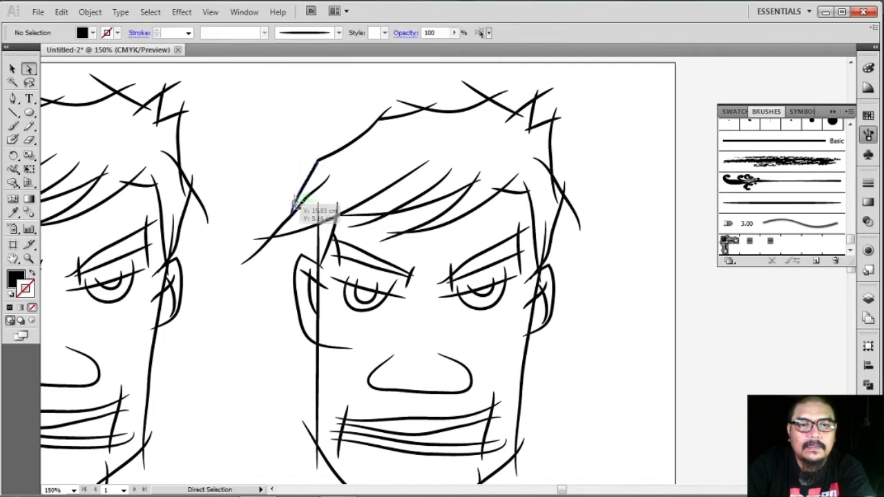
left_click(259, 240)
left_click(261, 251)
key("Delete")
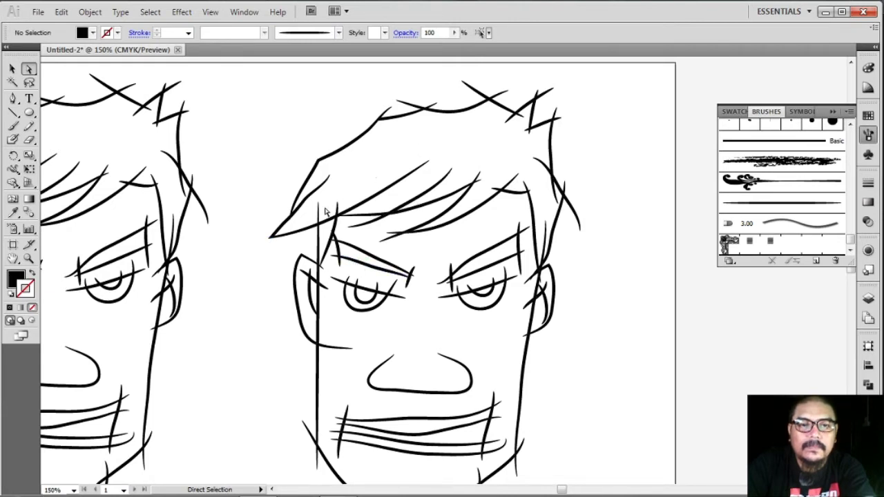
Drag hair stroke endpoints so the fringe and top hairline meet the right spike
left_click_drag(322, 217, 338, 211)
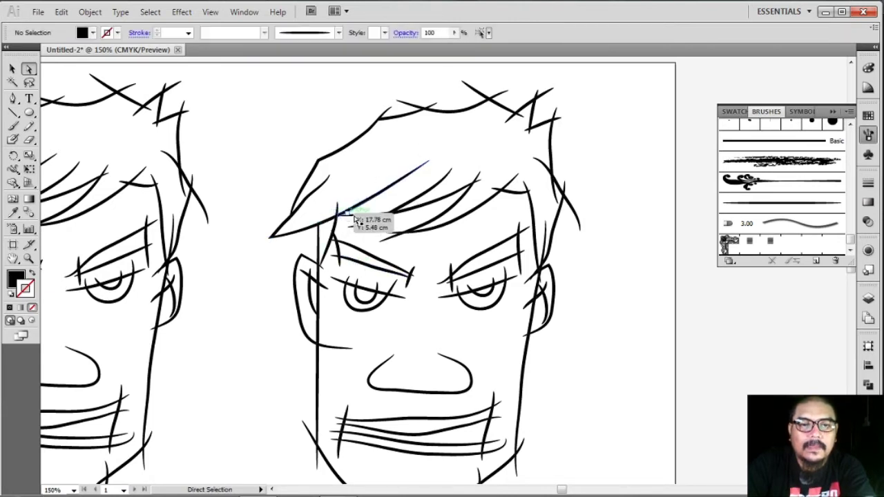
left_click(427, 200)
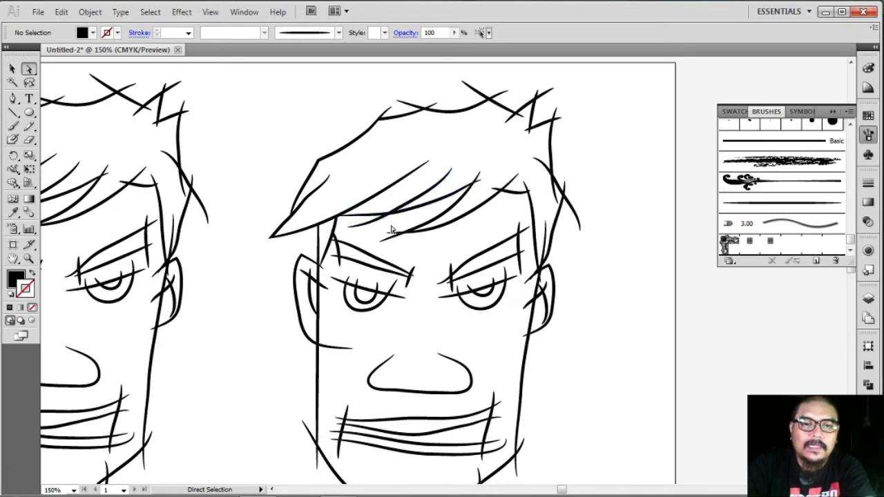
mouse_move(434, 109)
left_mouse_down()
mouse_move(415, 107)
mouse_move(427, 108)
left_mouse_up()
left_click(496, 112)
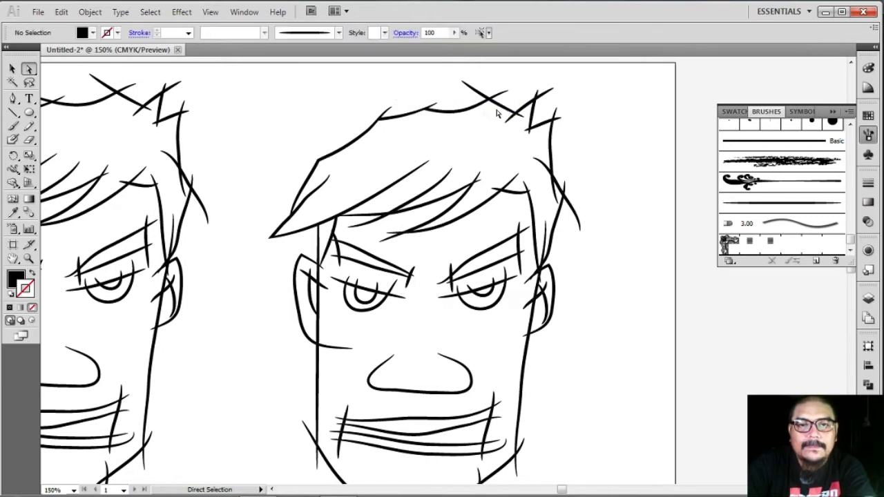
left_click_drag(443, 109, 390, 111)
left_click(423, 98)
mouse_move(476, 95)
left_mouse_down()
mouse_move(508, 102)
mouse_move(522, 122)
left_mouse_up()
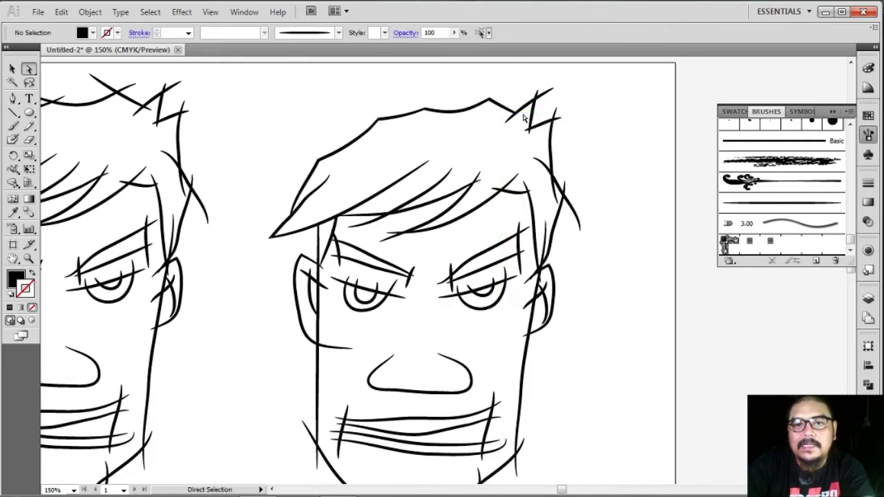
Join the right hair spike to the side hair, shorten its tail, and delete a stray stroke
left_click_drag(522, 122, 537, 96)
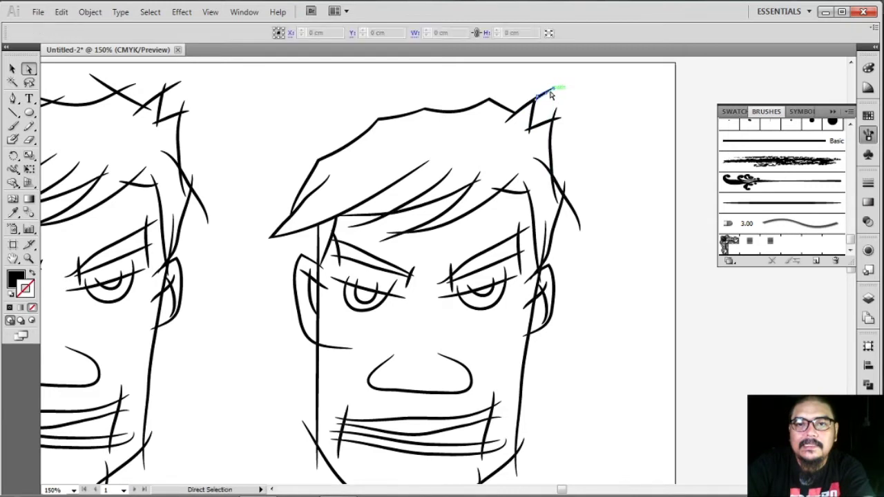
mouse_move(542, 122)
left_mouse_down()
mouse_move(561, 116)
mouse_move(533, 126)
left_mouse_up()
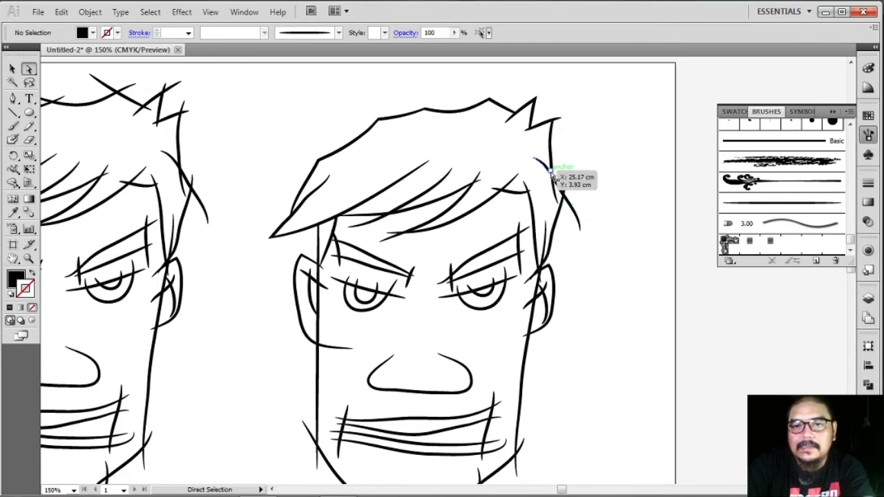
left_click(552, 175)
left_click_drag(570, 192, 566, 191)
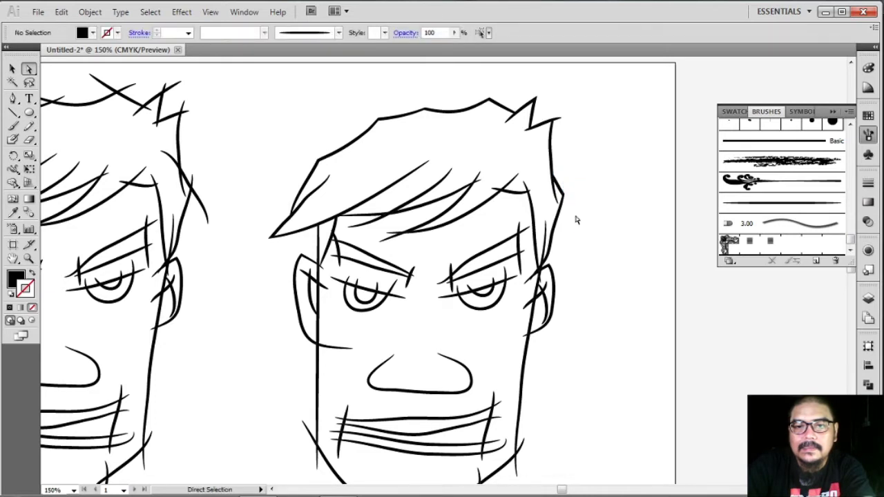
left_click(548, 240)
key("Delete")
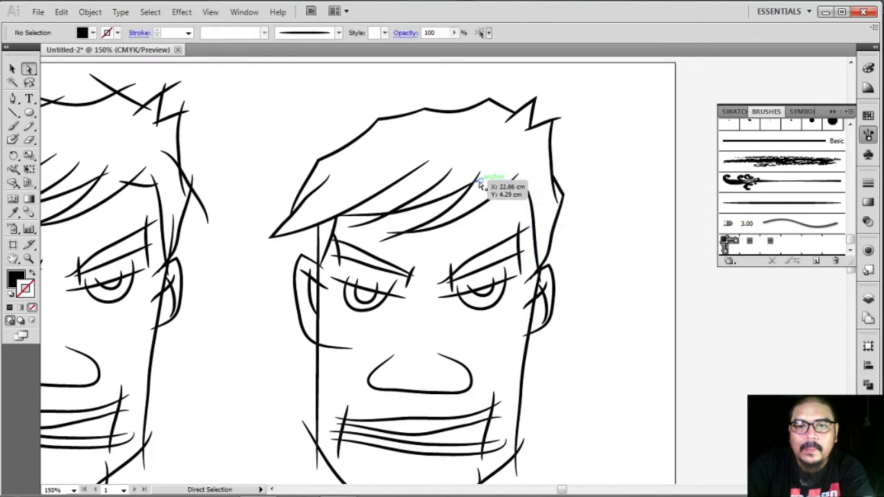
Move a fringe stroke end down-left and close the left eyebrow into a shape
left_click_drag(480, 184, 385, 215)
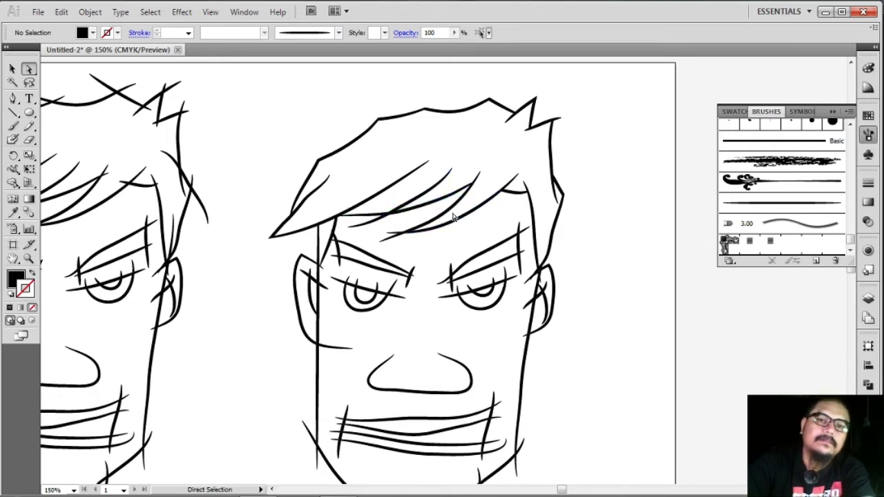
left_click(388, 217)
left_click(556, 234)
scroll(626, 235, "down", 3)
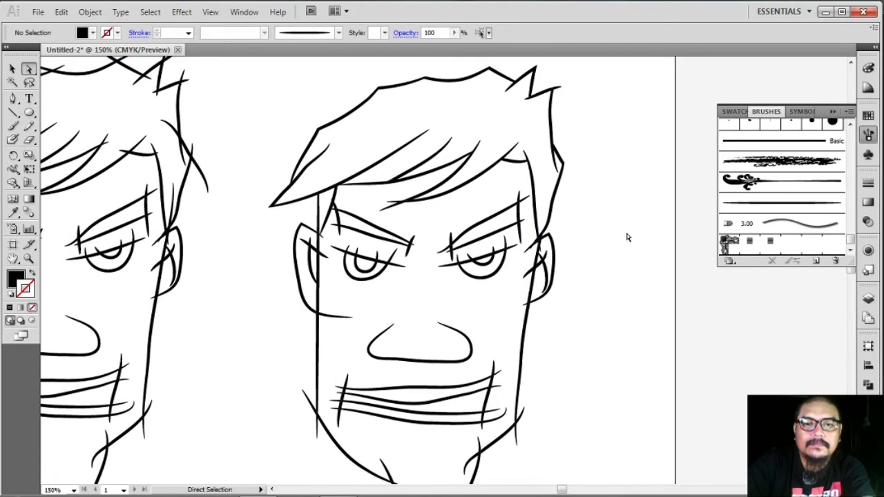
left_click(340, 178)
left_click(408, 179)
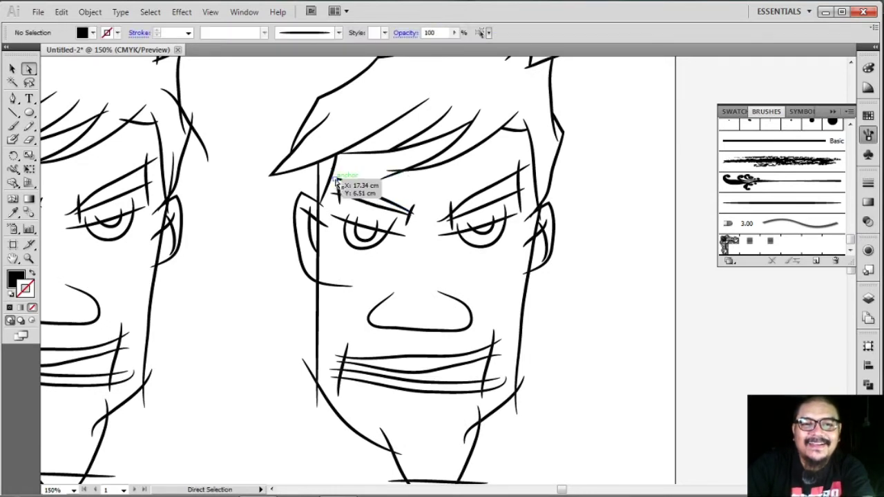
left_click(350, 207)
left_click_drag(350, 207, 338, 197)
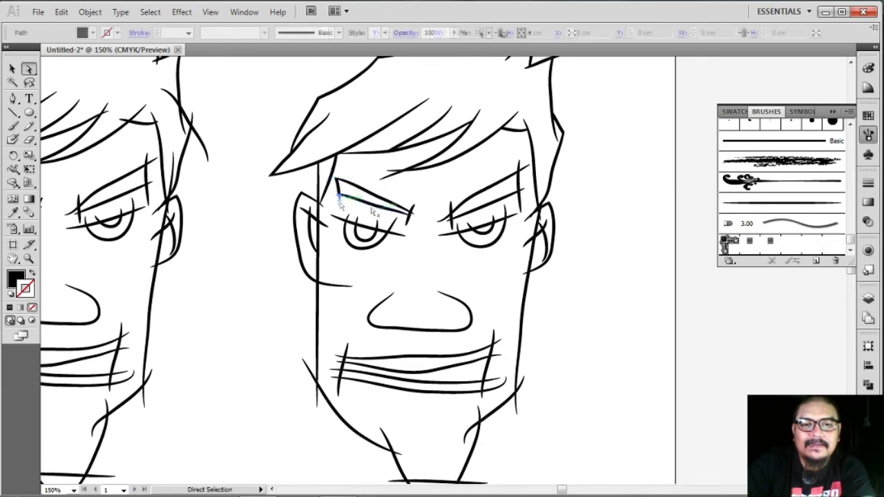
Reposition the right eyebrow's end points so it closes into a shape
left_click(413, 211)
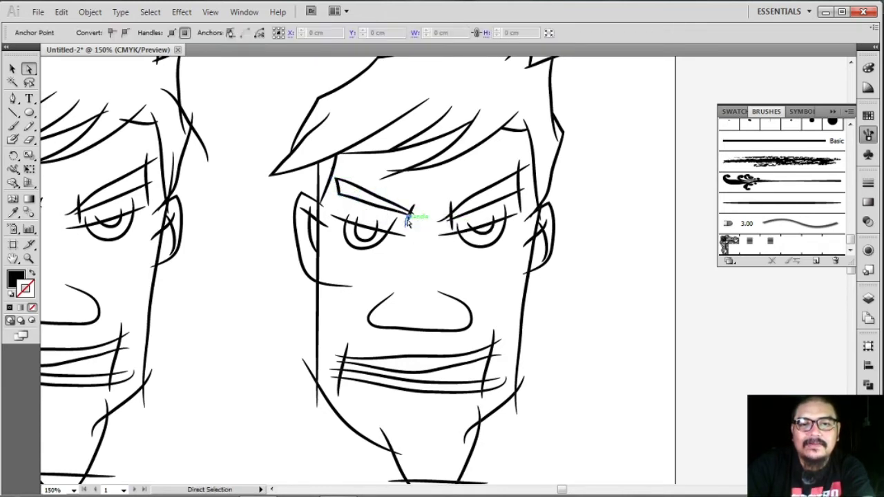
left_click(414, 214)
left_click(450, 207)
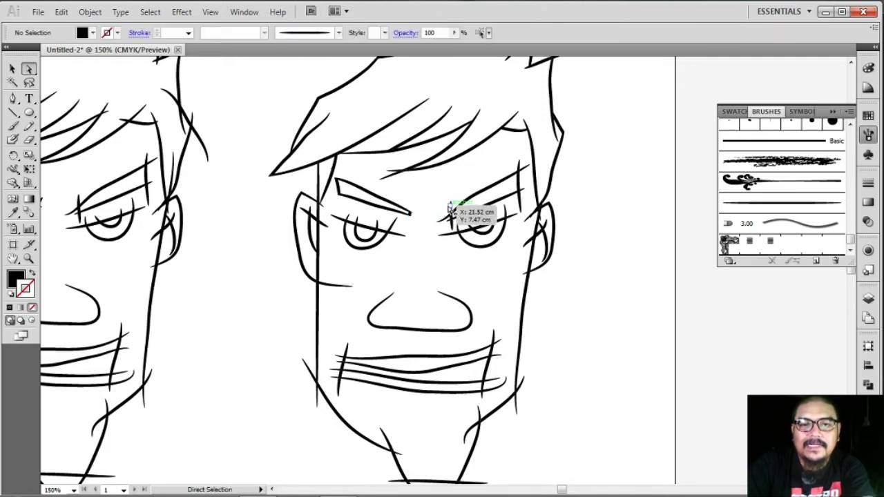
mouse_move(467, 210)
left_mouse_down()
mouse_move(437, 212)
mouse_move(459, 224)
left_mouse_up()
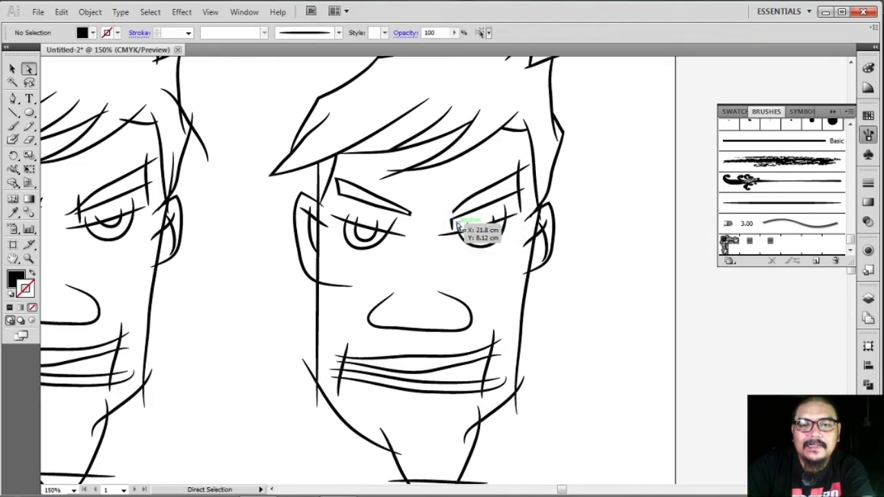
left_click(450, 214)
left_click_drag(456, 206, 455, 222)
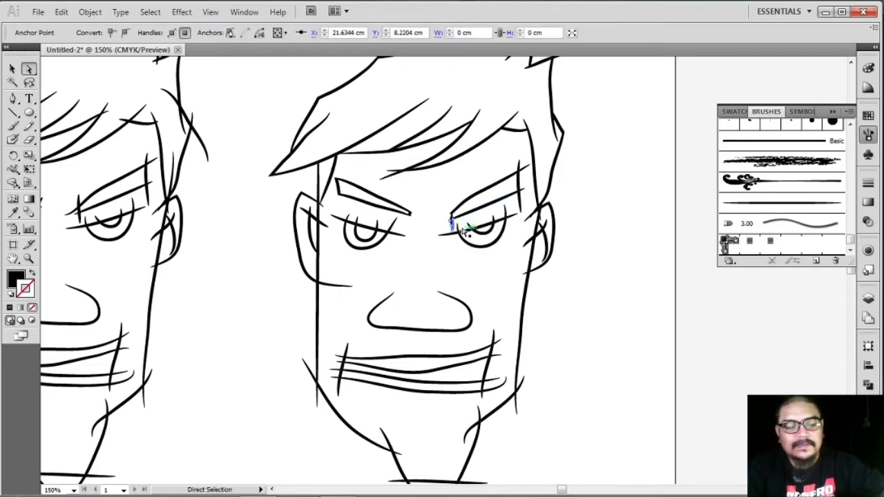
left_click(455, 189)
left_click_drag(450, 219, 442, 226)
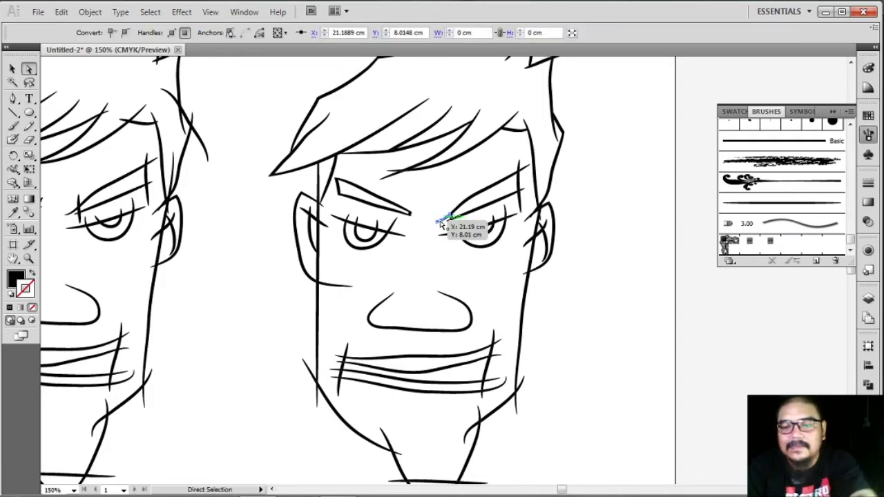
left_click(440, 230)
mouse_move(447, 220)
left_mouse_down()
mouse_move(454, 230)
mouse_move(475, 231)
mouse_move(523, 195)
left_mouse_up()
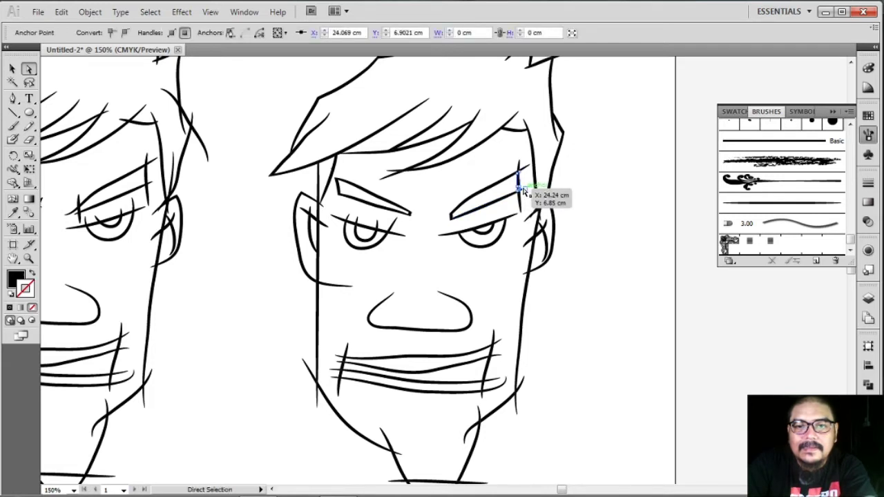
left_click(522, 196)
left_click_drag(523, 194, 527, 169)
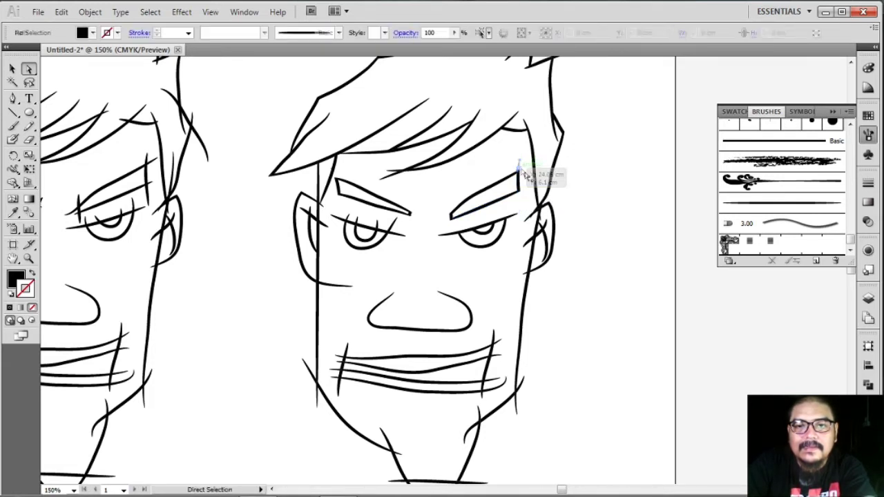
Adjust the face outline and ear outline anchors where they cross at the right ear
left_click_drag(532, 217, 536, 219)
left_click(530, 217)
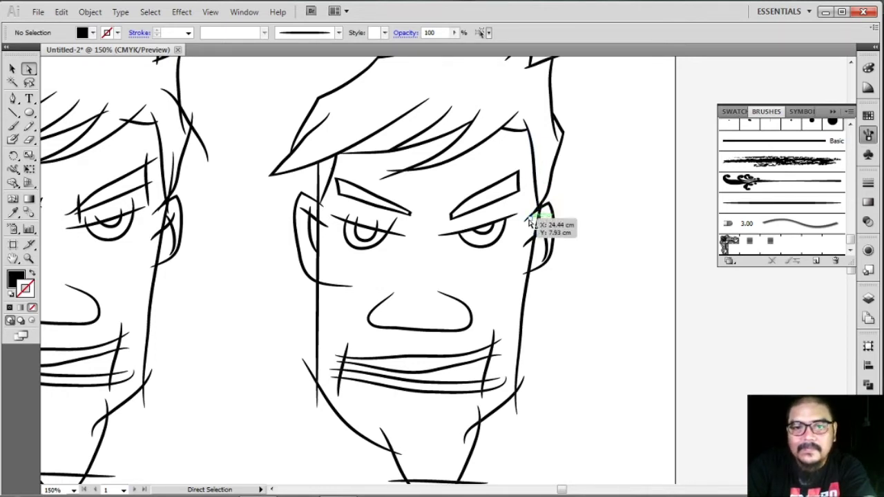
left_click(573, 230)
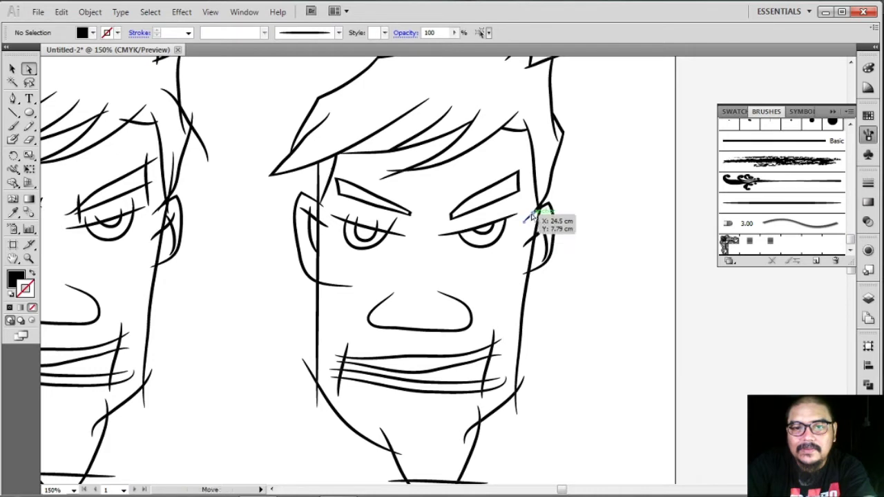
left_click(538, 216)
left_click(566, 223)
left_click_drag(538, 210, 537, 213)
left_click(542, 214)
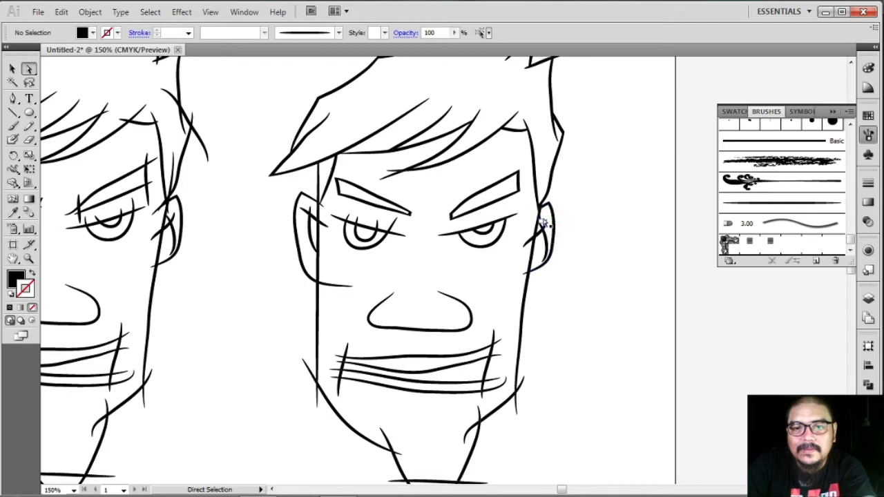
left_click(546, 222)
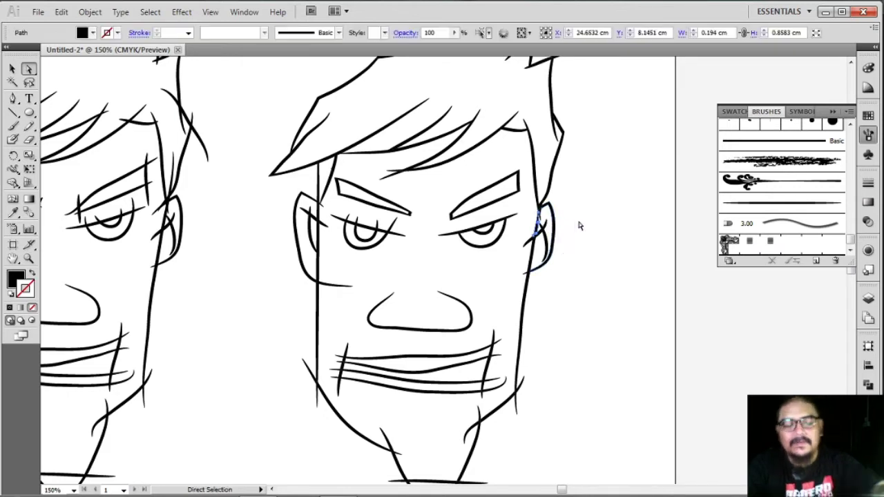
left_click(574, 224)
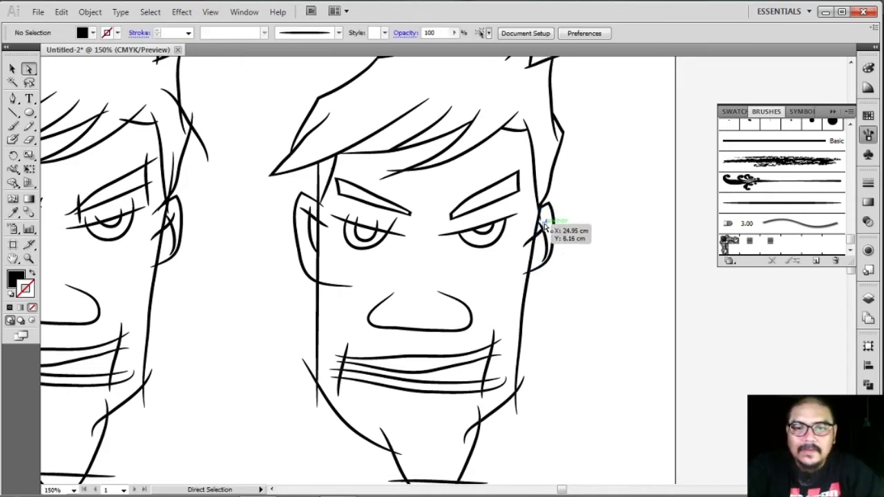
left_click(546, 223)
left_click(571, 220)
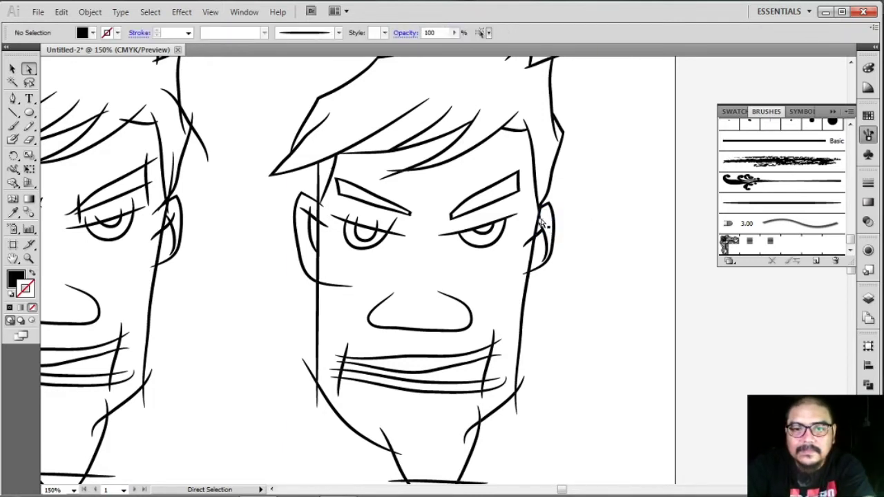
left_click(543, 223)
left_click(589, 225)
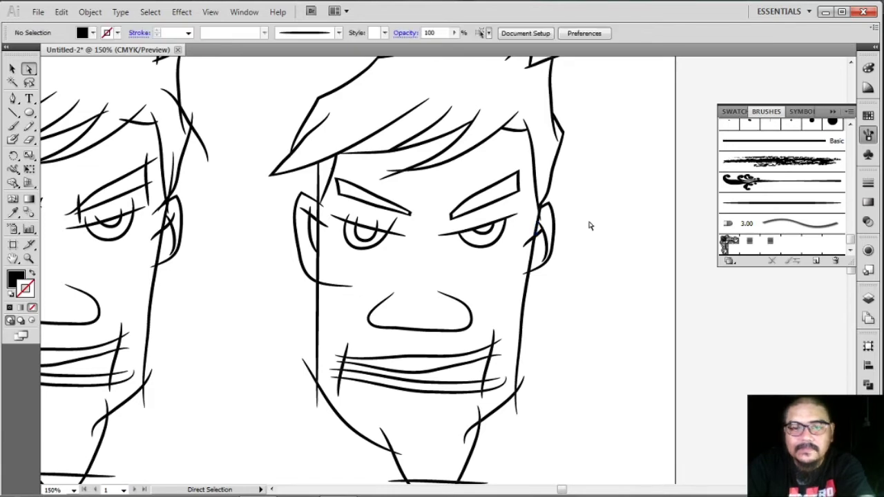
Zoom in and delete the stray stroke tip beside the ear
key("ctrl+plus")
key("ctrl+plus")
key("ctrl+plus")
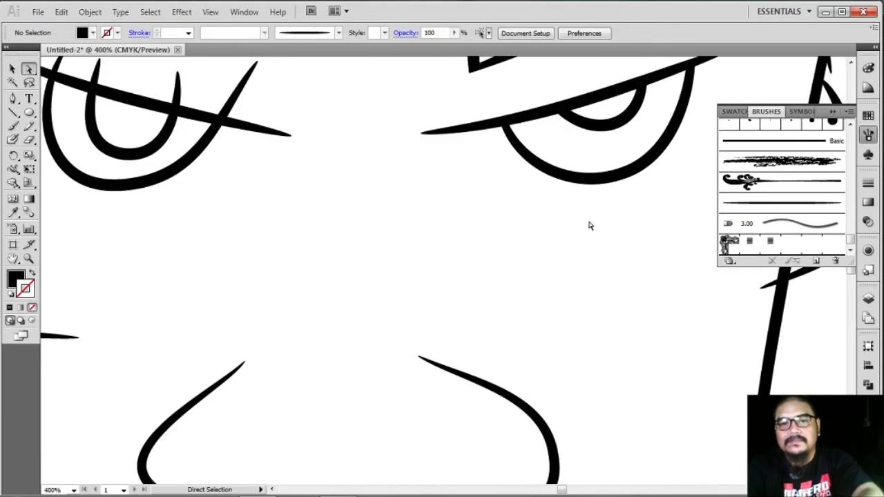
mouse_move(611, 259)
left_mouse_down()
mouse_move(327, 214)
mouse_move(247, 286)
mouse_move(272, 327)
left_mouse_up()
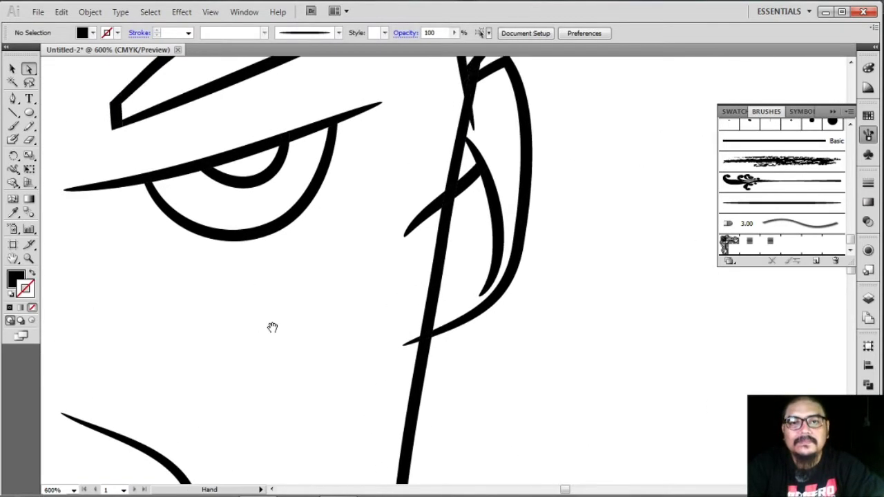
left_click_drag(473, 129, 481, 130)
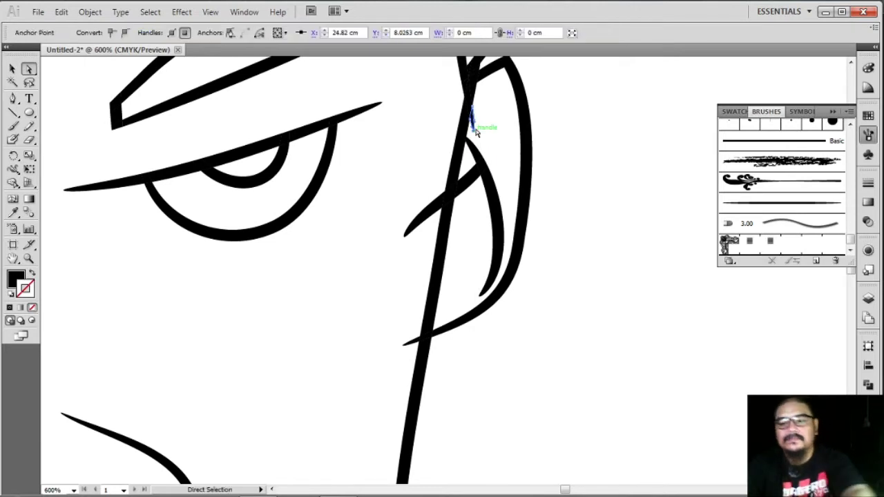
key("Delete")
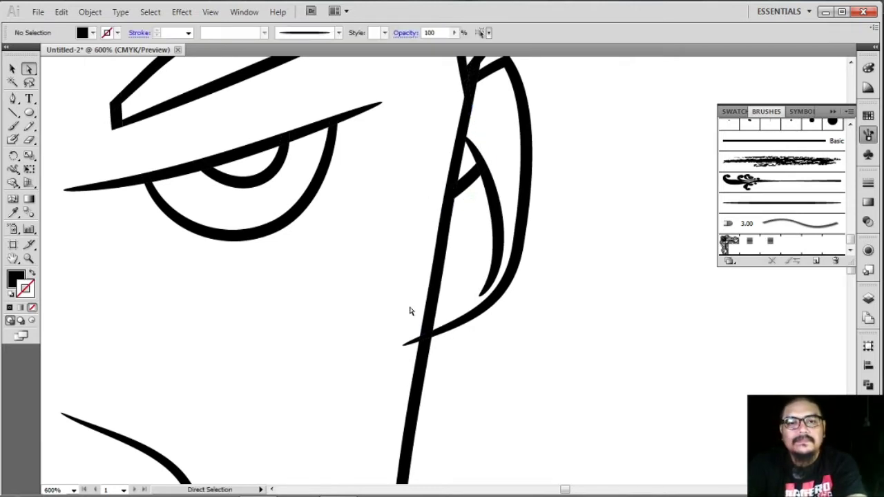
left_click_drag(412, 338, 414, 339)
left_click(479, 191)
left_click(425, 310)
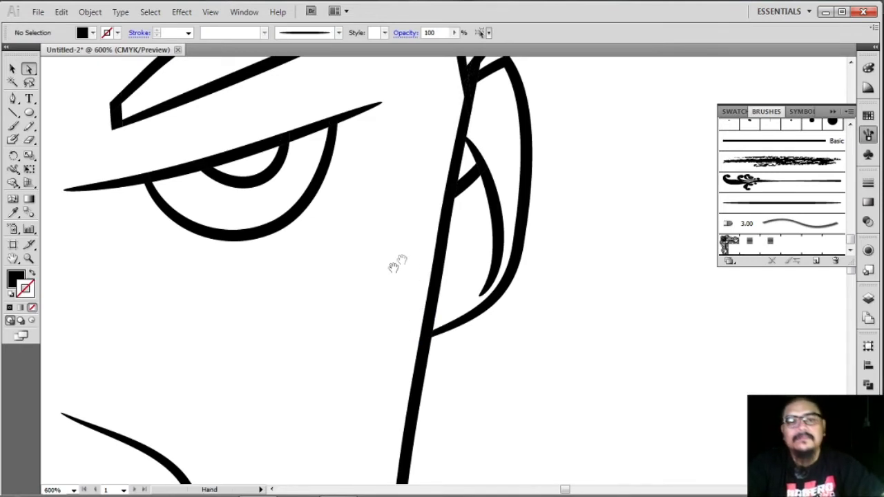
Delete the overshooting top and bottom tips of the mouth hatch strokes
left_click_drag(397, 263, 470, 131)
left_click_drag(451, 211, 460, 144)
left_click_drag(449, 380, 517, 169)
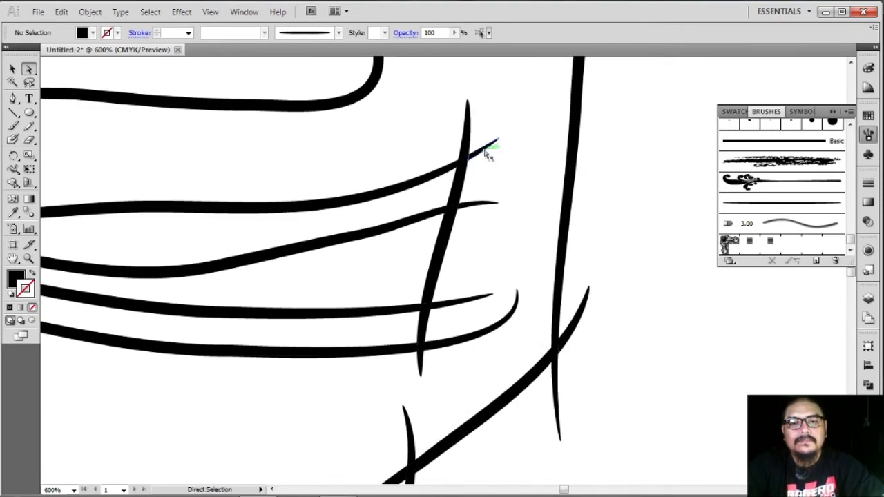
left_click_drag(502, 142, 516, 153)
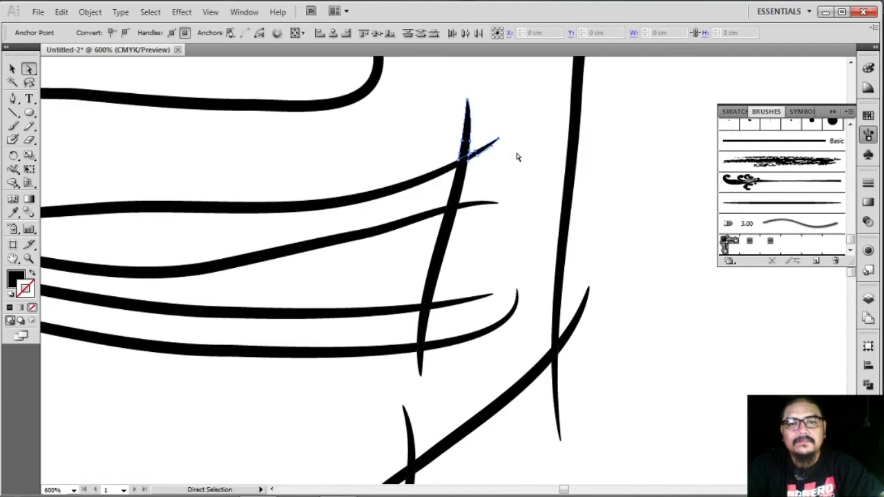
key("Delete")
left_click(486, 161)
left_click_drag(486, 162, 485, 315)
key("Delete")
Delete the small overshoots and thin tails along the jaw line
key("Delete")
left_click_drag(509, 363, 505, 358)
key("Delete")
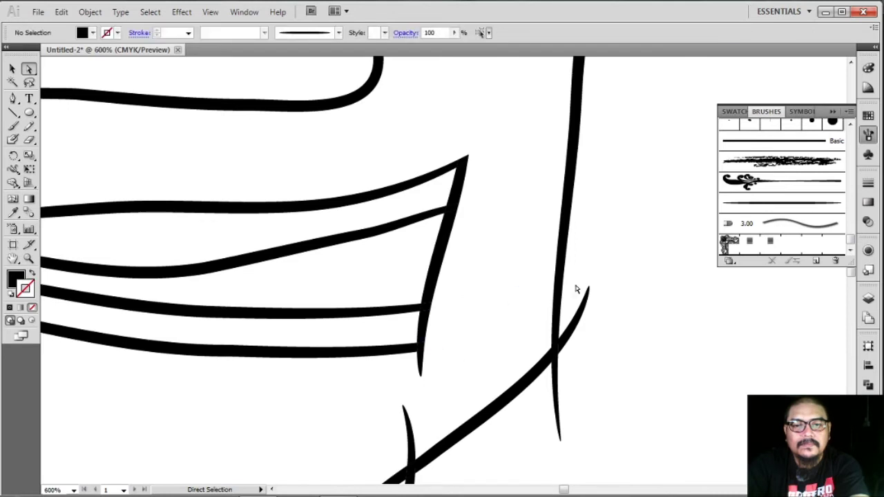
left_click_drag(625, 378, 623, 378)
key("Delete")
left_click_drag(550, 425, 548, 423)
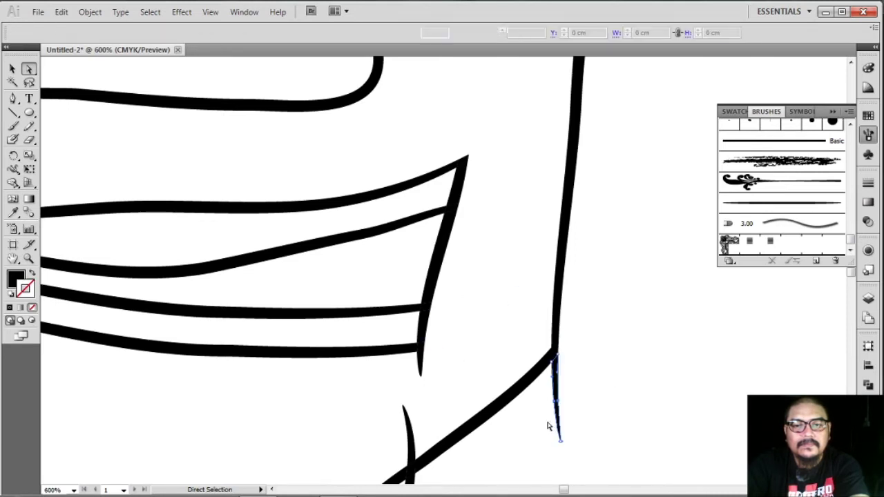
key("Delete")
Delete the overshooting curved stroke at the jaw and the tip crossing the left jaw
left_click_drag(467, 343, 600, 165)
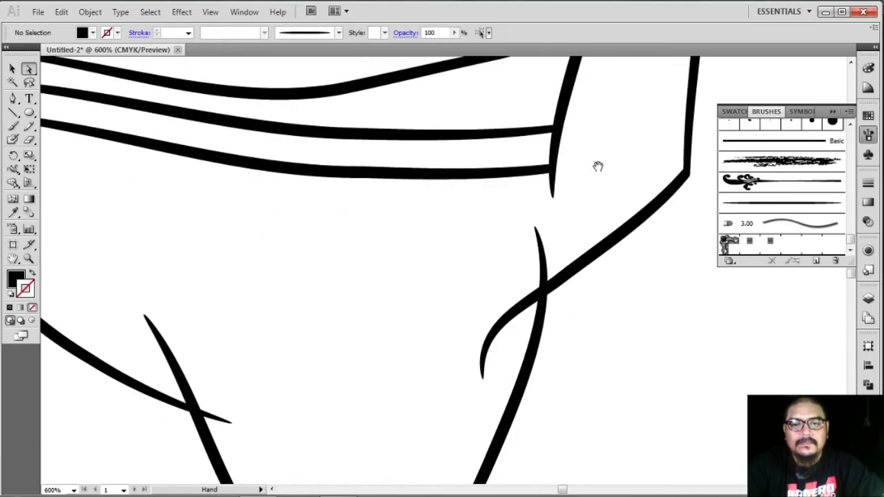
left_click_drag(507, 354, 511, 365)
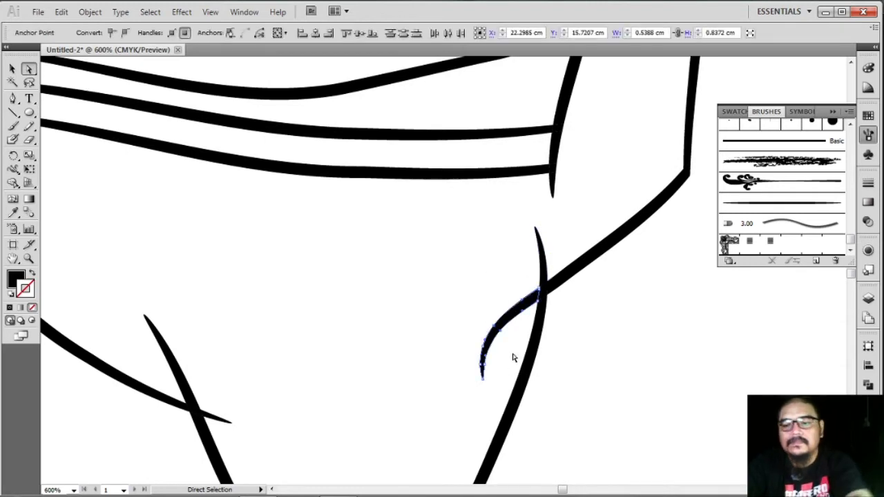
key("Delete")
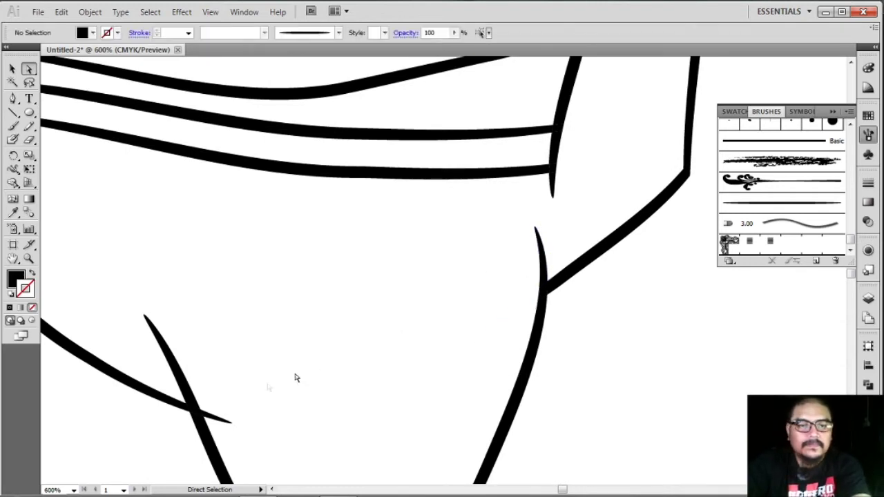
left_click_drag(241, 417, 243, 420)
key("Delete")
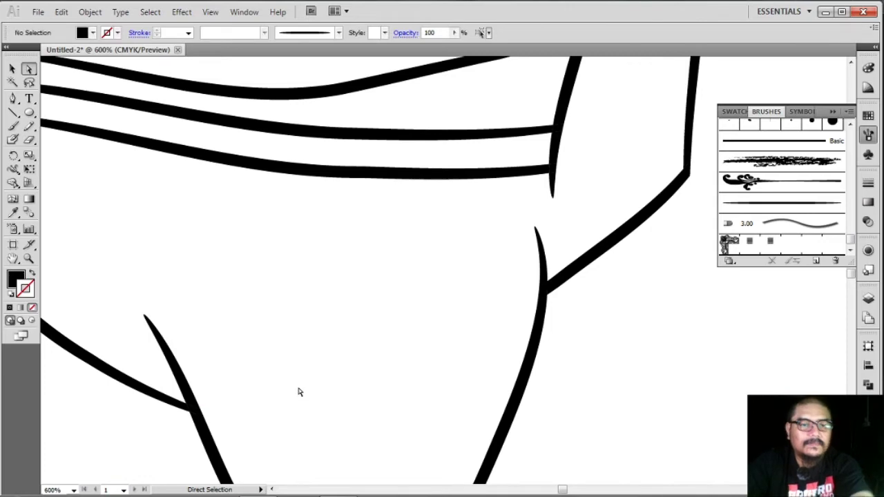
Trim the chin lines' left and right overshoots and the left mouth stroke's lower tail
left_click_drag(272, 367, 397, 186)
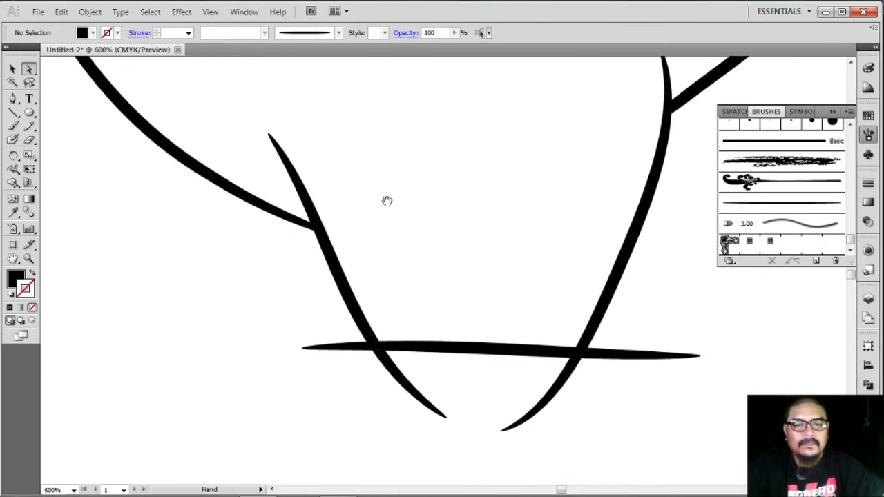
mouse_move(309, 329)
left_mouse_down()
mouse_move(331, 364)
mouse_move(485, 418)
left_mouse_up()
key("Delete")
key("Delete")
left_click_drag(504, 385, 612, 437)
key("Delete")
left_click_drag(644, 330, 698, 357)
key("Delete")
key("Delete")
scroll(588, 347, "up", 5)
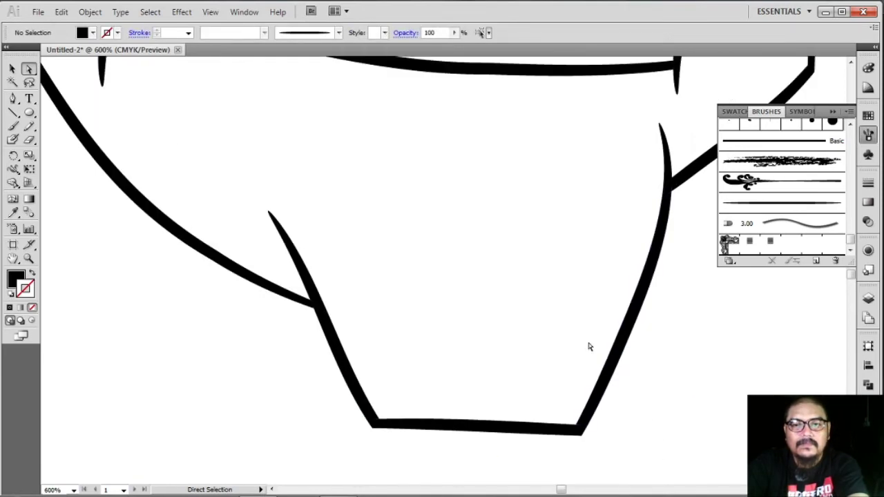
left_click_drag(190, 270, 75, 230)
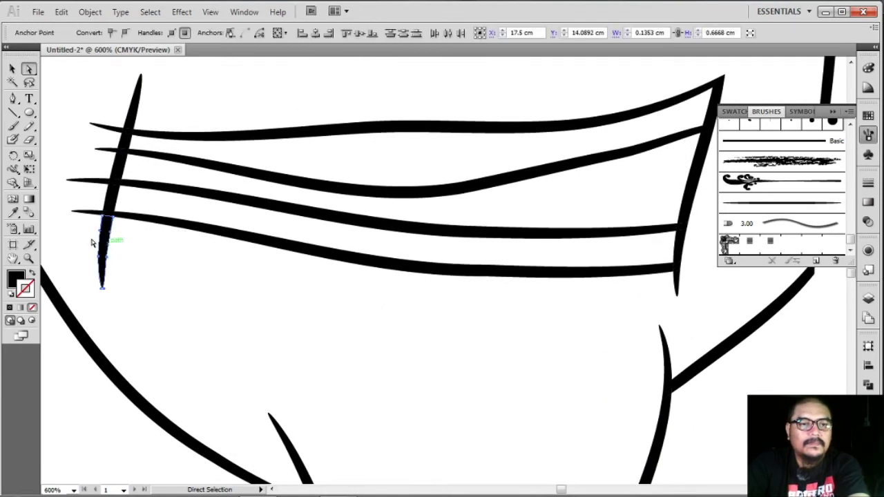
Delete the overshooting stroke tips on the mouth lines and both vertical strokes
key("Delete")
left_click_drag(98, 167, 100, 167)
key("Delete")
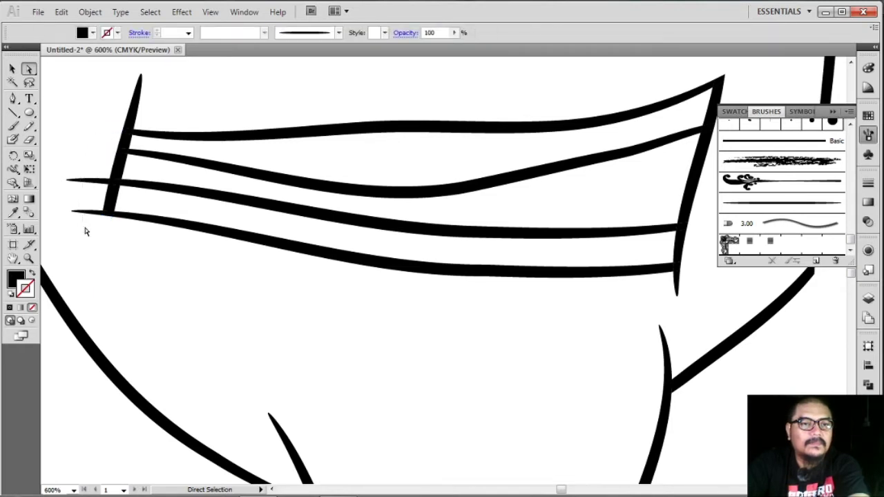
key("Delete")
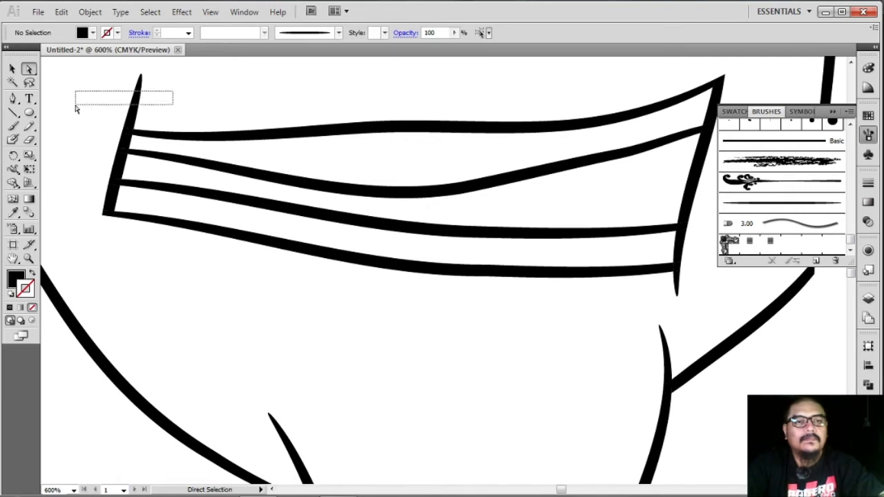
left_click_drag(75, 106, 75, 106)
key("Delete")
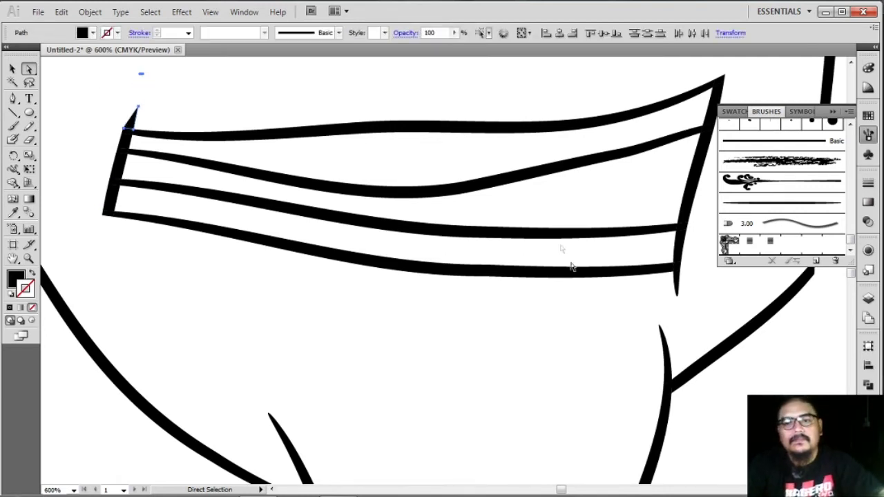
left_click_drag(647, 298, 646, 298)
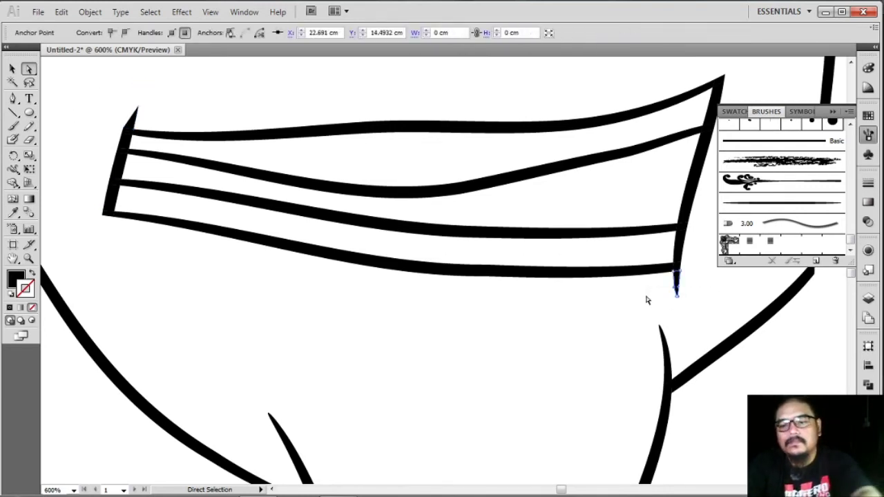
key("Delete")
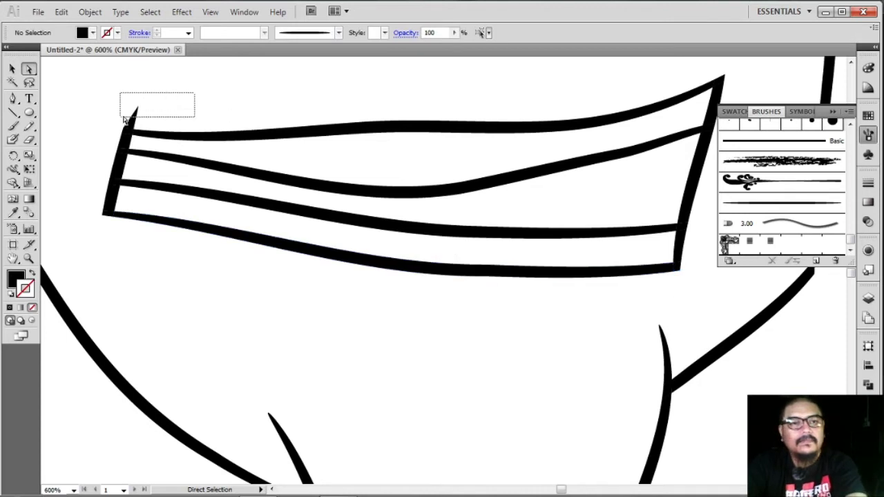
left_click_drag(109, 124, 109, 124)
key("Delete")
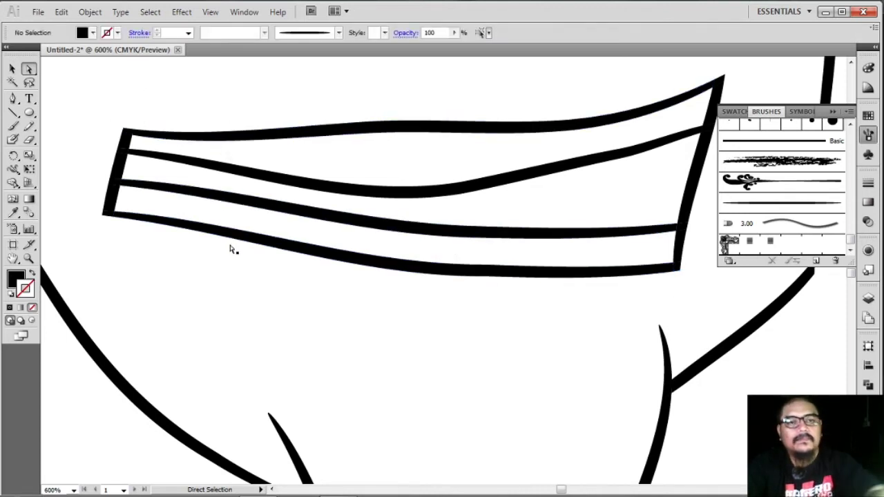
Remove the thin spikes at the jaw crossing and the overshooting horizontal stroke end
left_click_drag(291, 298, 443, 152)
left_click_drag(429, 92, 538, 310)
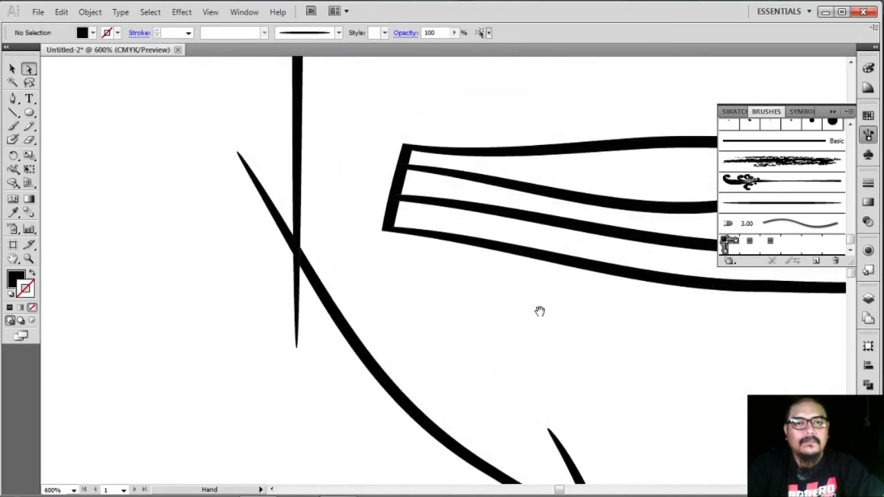
left_click(300, 303)
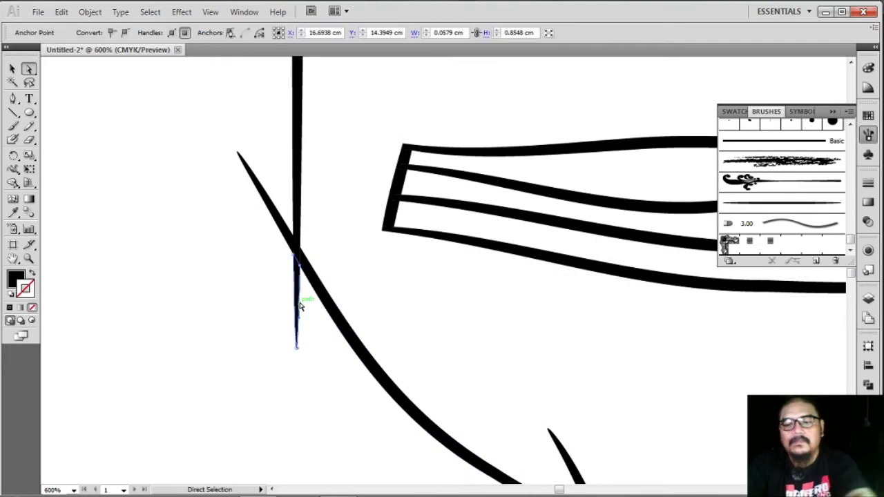
key("Delete")
left_click(269, 203)
key("Delete")
scroll(272, 202, "up", 3)
scroll(272, 203, "up", 2)
scroll(272, 202, "up", 3)
scroll(297, 207, "up", 3)
left_click_drag(384, 287, 436, 392)
key("Delete")
Delete the eye strokes' tips above the lid and the stray tip beside the vertical line
scroll(462, 336, "up", 3)
scroll(445, 284, "up", 1)
mouse_move(661, 201)
left_mouse_down()
mouse_move(590, 297)
mouse_move(673, 243)
left_mouse_up()
mouse_move(600, 184)
left_mouse_down()
mouse_move(617, 191)
mouse_move(508, 198)
mouse_move(406, 151)
left_mouse_up()
key("Delete")
left_click_drag(490, 169, 394, 147)
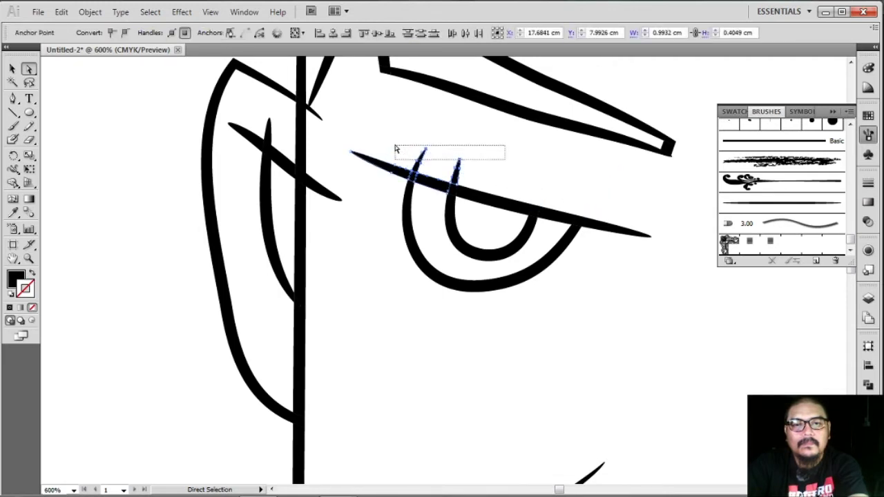
key("Delete")
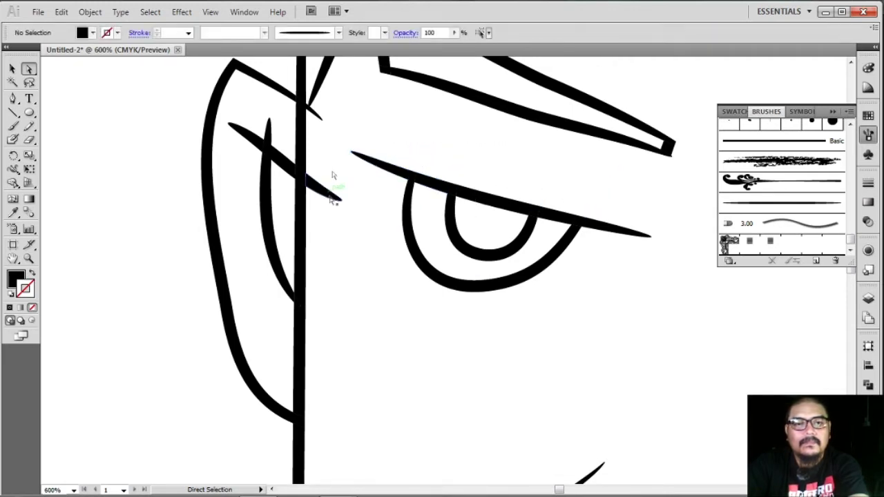
left_click(331, 196)
key("Delete")
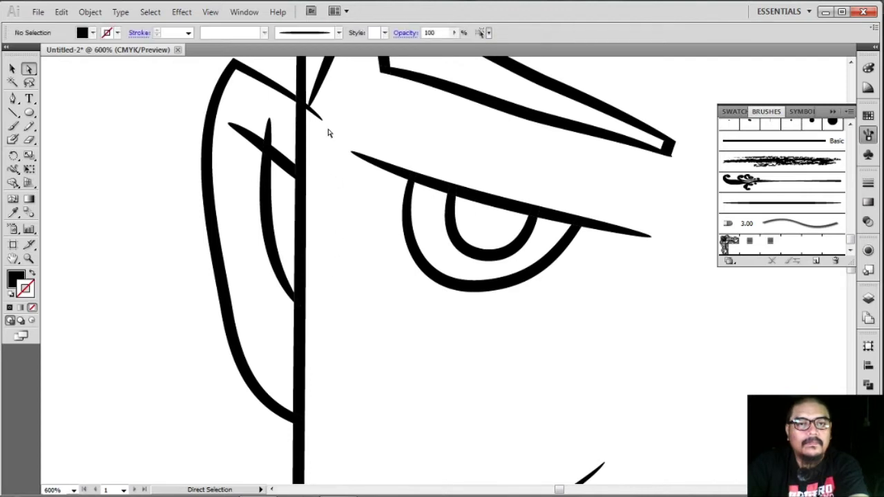
Drag the eye-stroke end anchors so the inner eye stroke meets the vertical line
scroll(328, 132, "up", 3)
scroll(328, 131, "up", 2)
left_click_drag(281, 213, 250, 204)
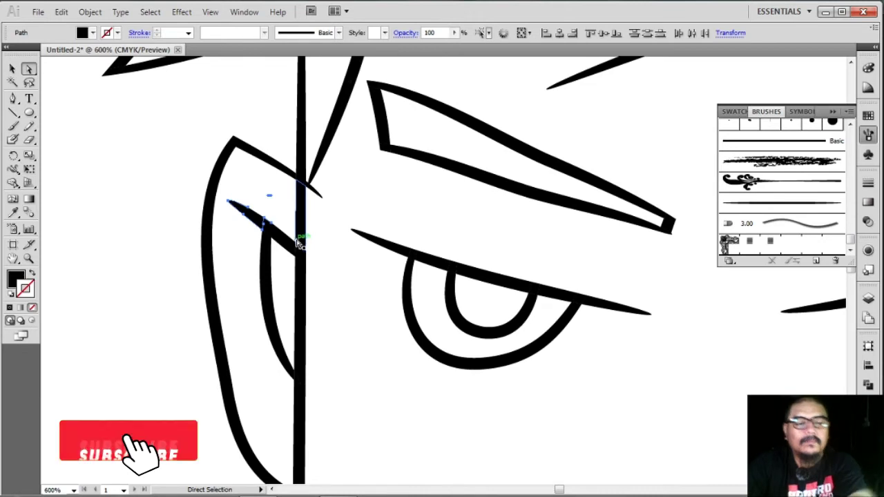
left_click_drag(298, 242, 297, 247)
left_click(279, 213)
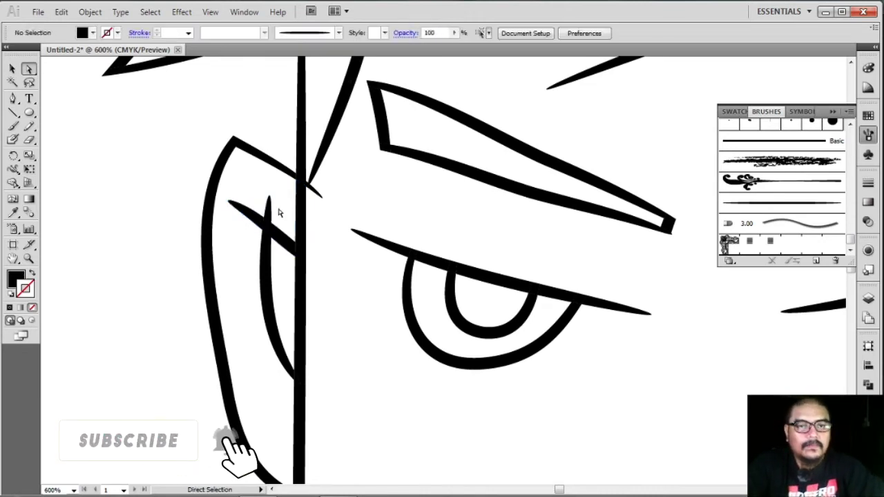
left_click_drag(267, 198, 299, 200)
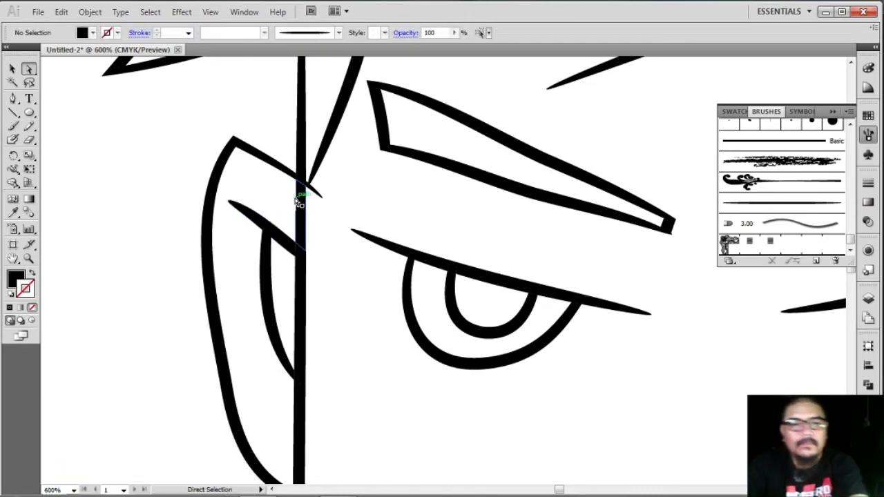
Adjust the remaining stroke tip and diagonal-stroke anchor, then zoom out to 100%
scroll(318, 209, "up", 1)
scroll(334, 233, "up", 2)
scroll(339, 241, "up", 1)
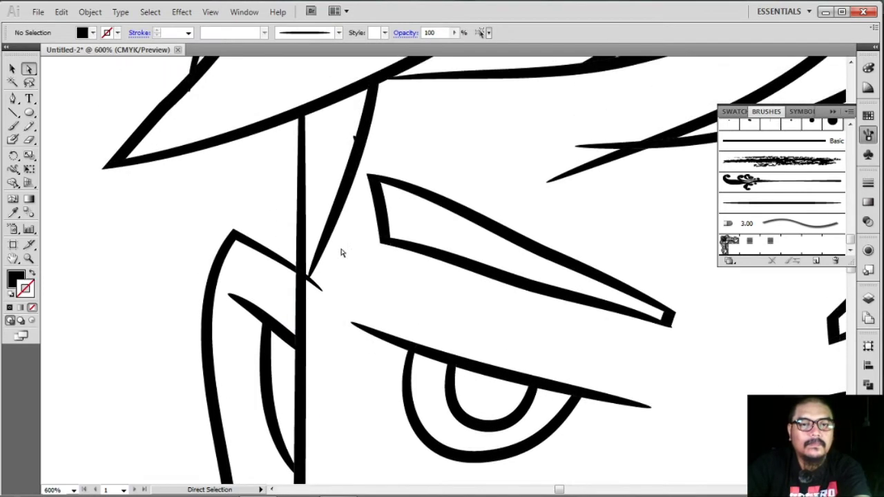
scroll(351, 293, "up", 2)
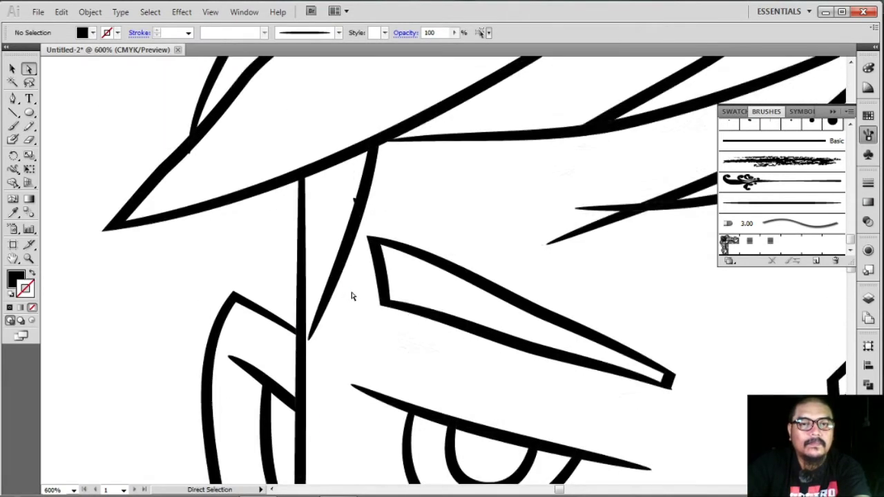
scroll(352, 292, "up", 1)
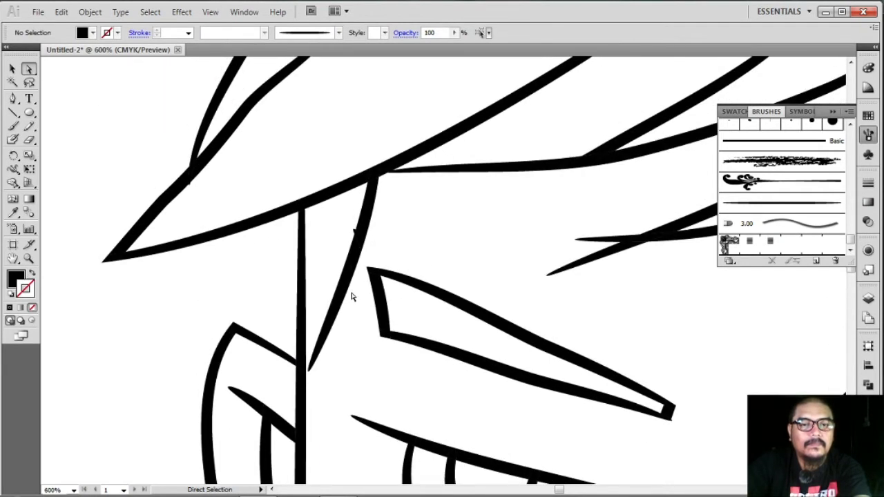
left_click_drag(309, 369, 319, 382)
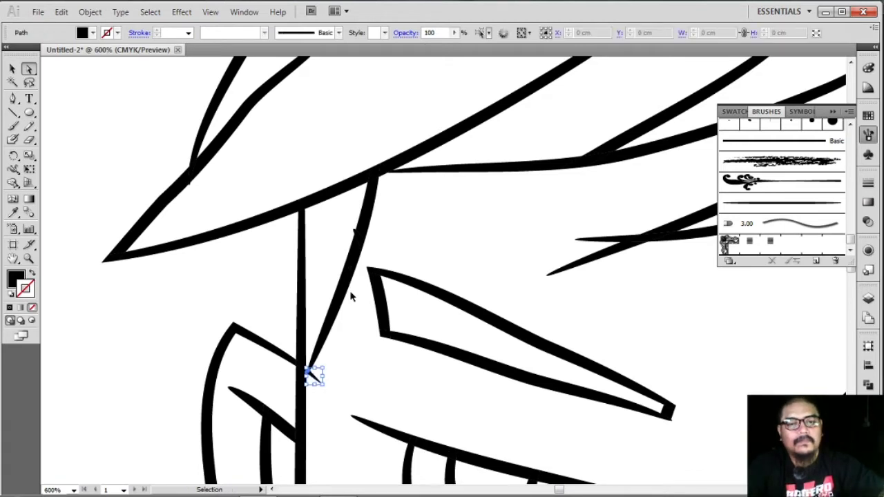
left_click(338, 390)
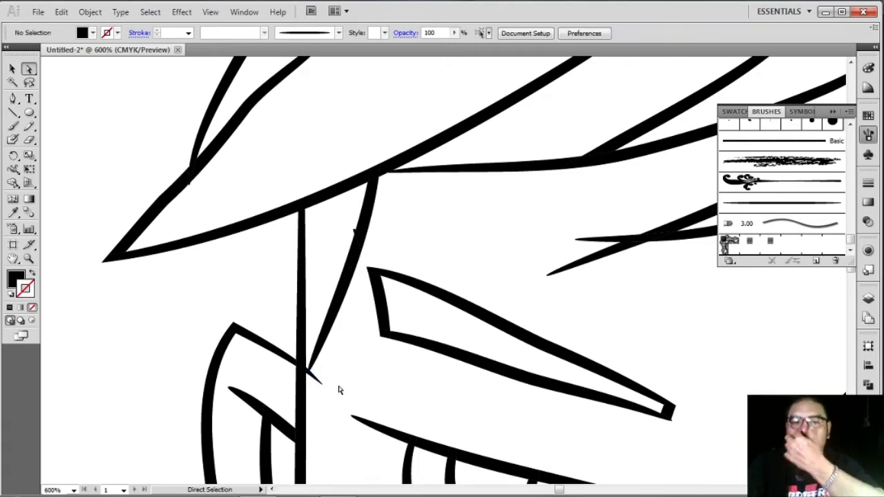
left_click(351, 228)
left_click(374, 239)
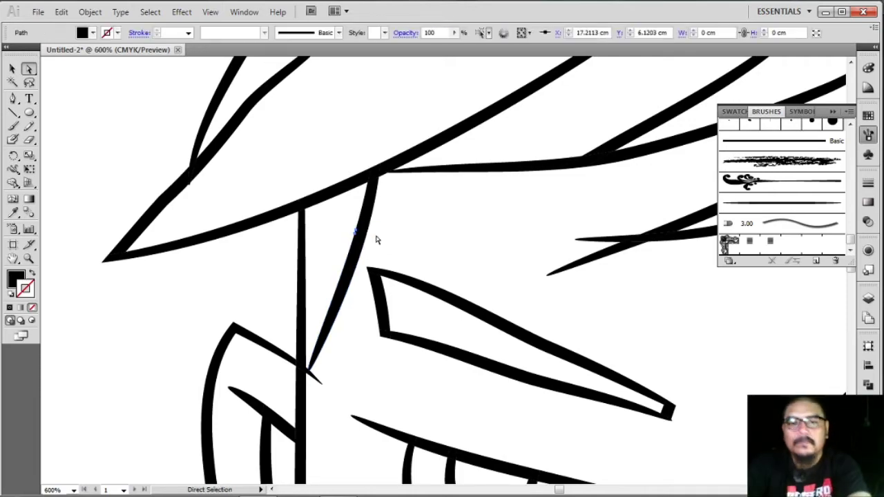
scroll(436, 238, "up", 5)
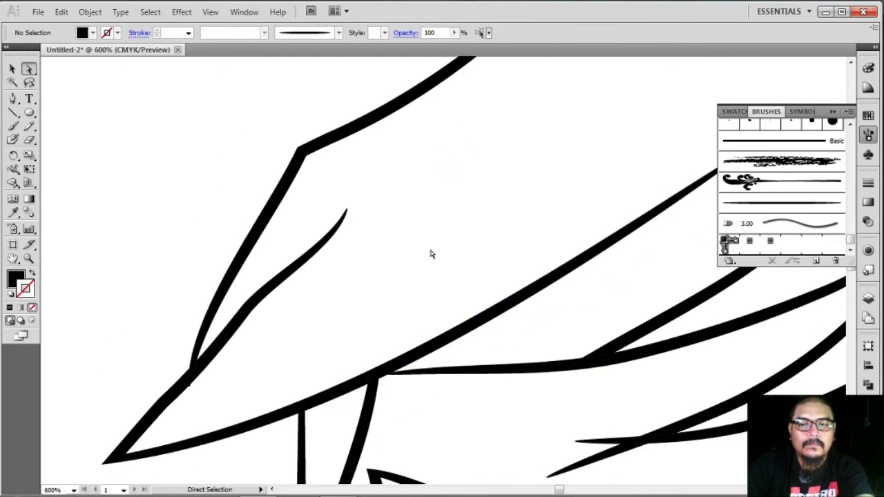
scroll(434, 249, "down", 5)
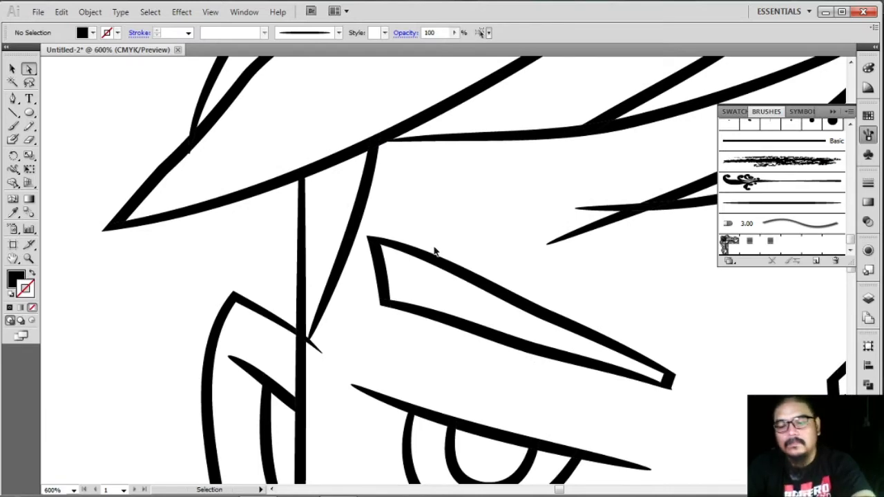
key("ctrl+minus")
key("ctrl+minus")
key("ctrl+minus")
key("ctrl+minus")
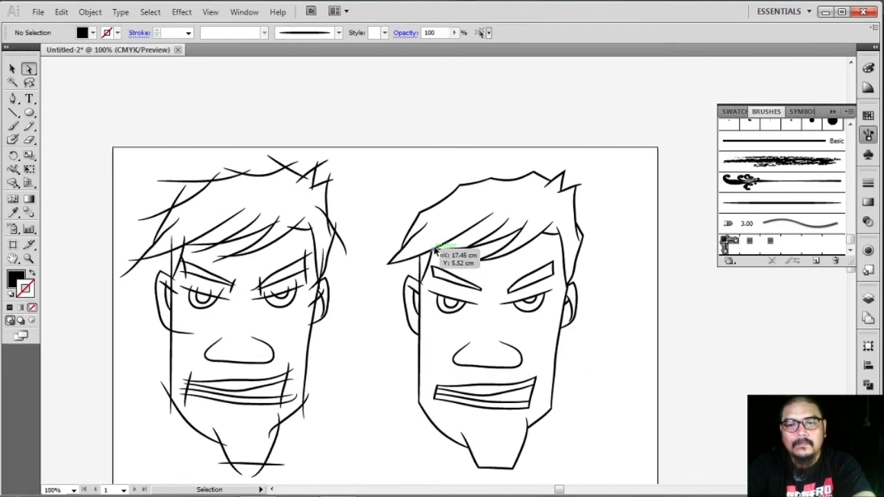
Deselect the left face and marquee-select the entire right face drawing
scroll(587, 288, "down", 3)
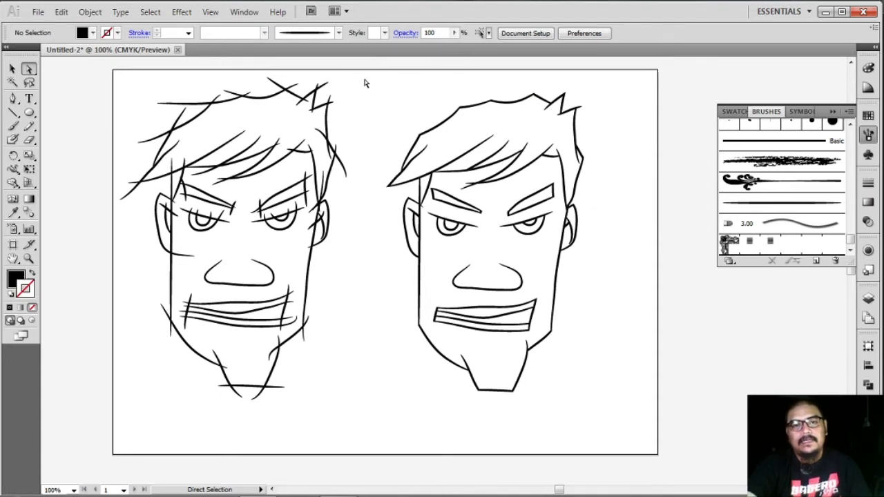
left_click(215, 103)
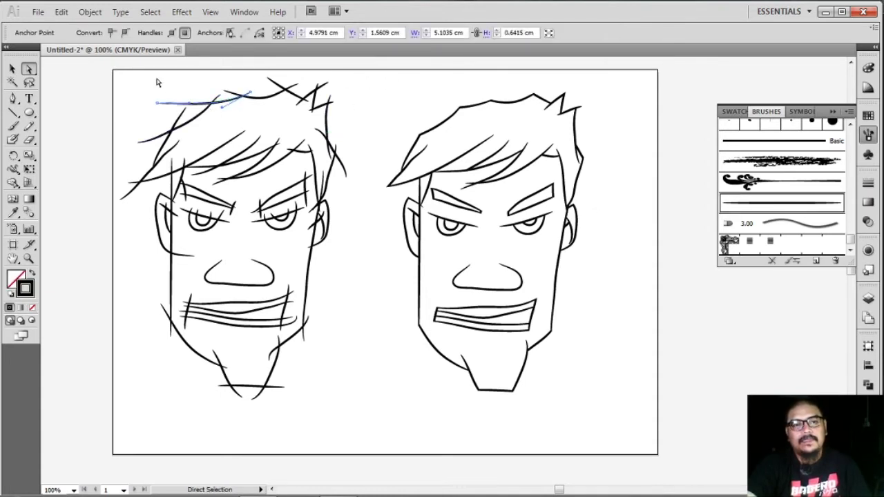
left_click_drag(136, 78, 330, 482)
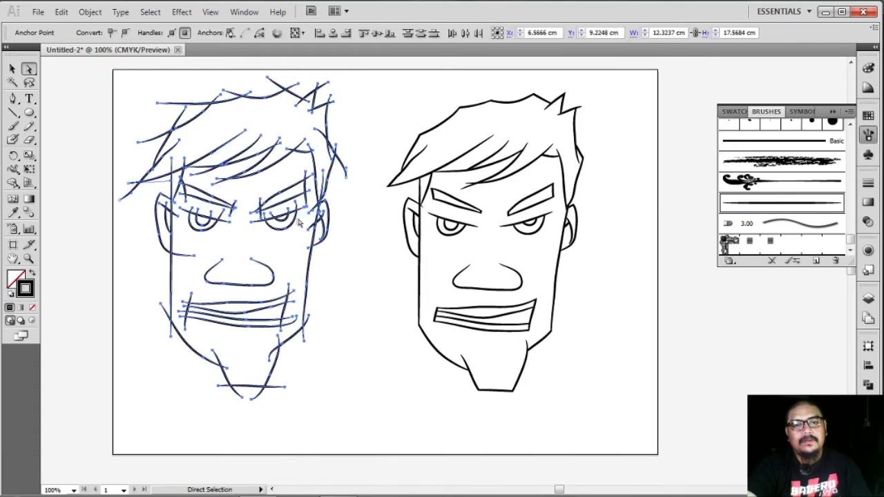
left_click(603, 174)
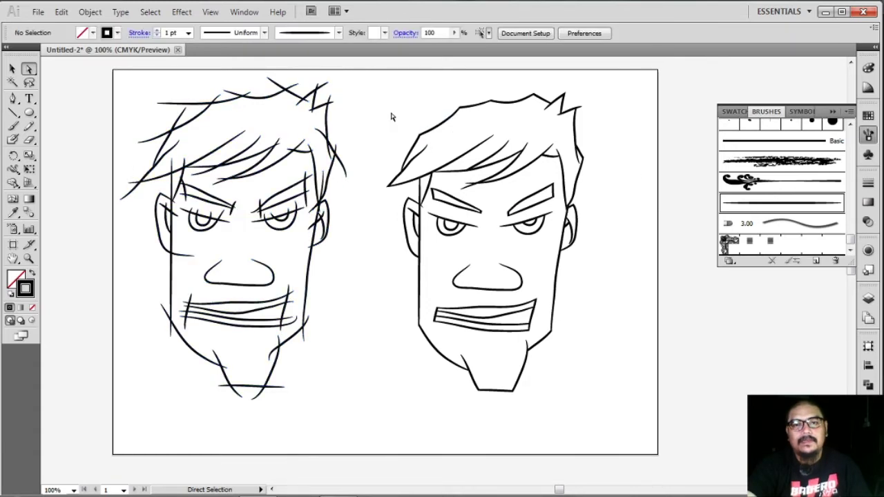
left_click_drag(393, 72, 609, 436)
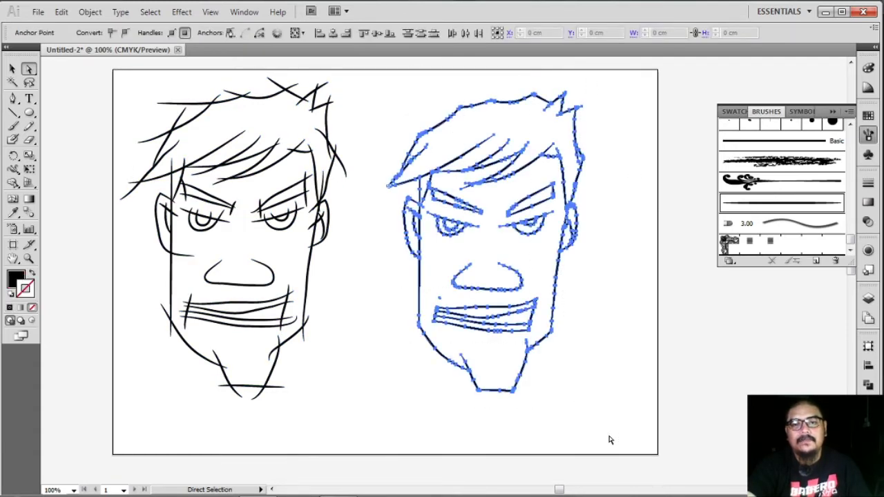
left_click_drag(378, 74, 613, 438)
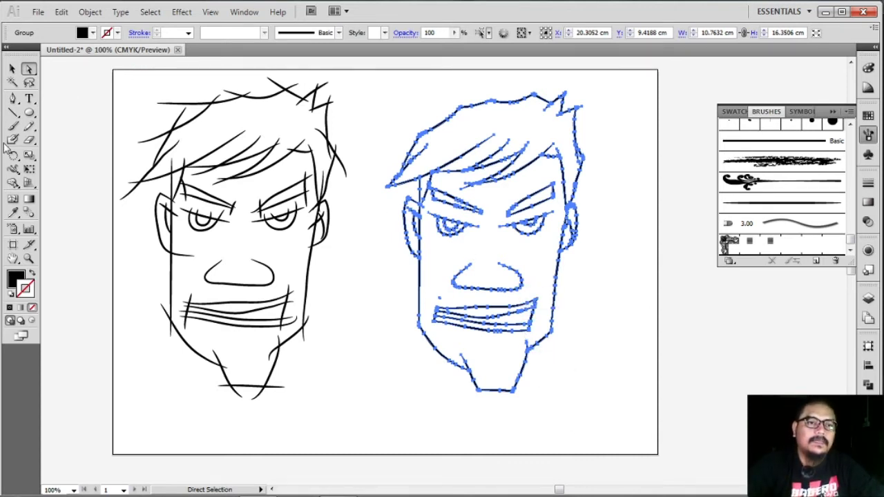
Apply Object > Live Paint > Make to the right face and switch to the Live Paint Bucket
left_click(89, 13)
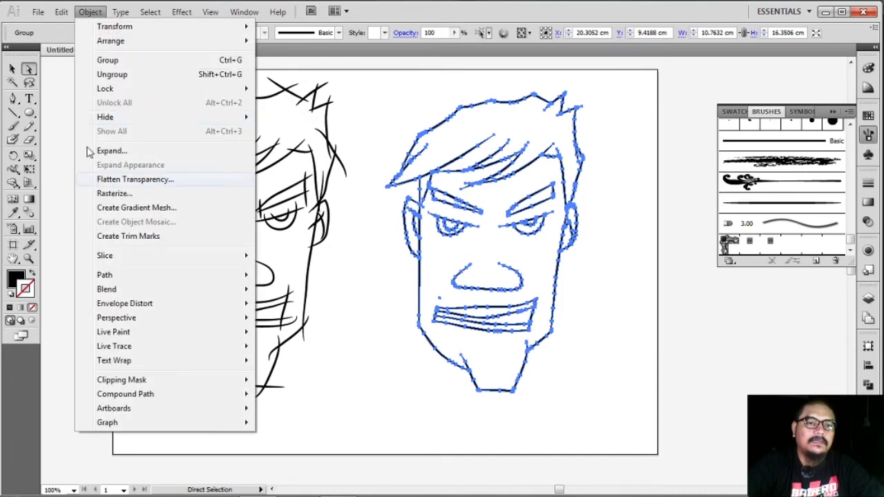
mouse_move(114, 332)
left_click(287, 333)
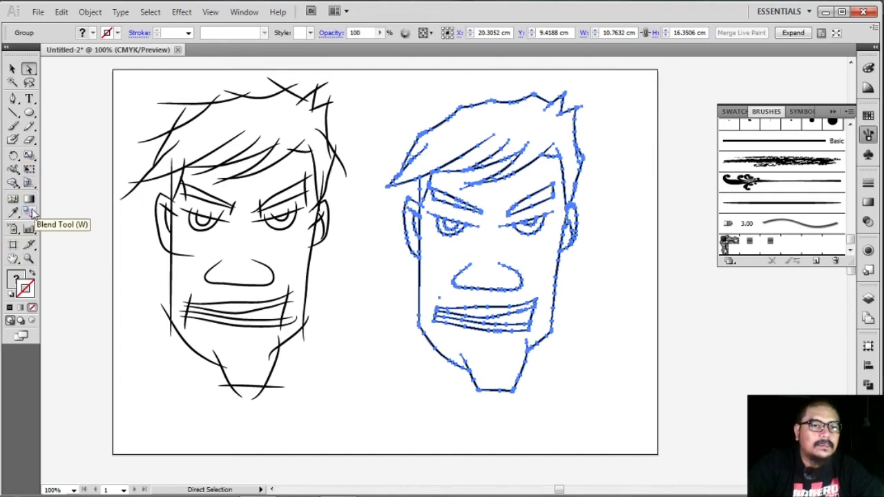
left_click(14, 214)
left_click(14, 183)
left_click(57, 199)
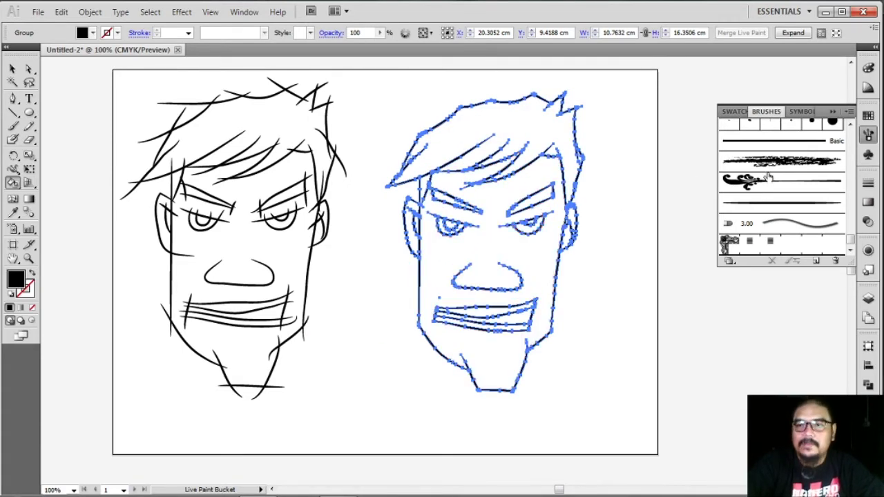
Fill the face's skin area with the tan swatch using the Live Paint Bucket
left_click(832, 112)
left_click(868, 115)
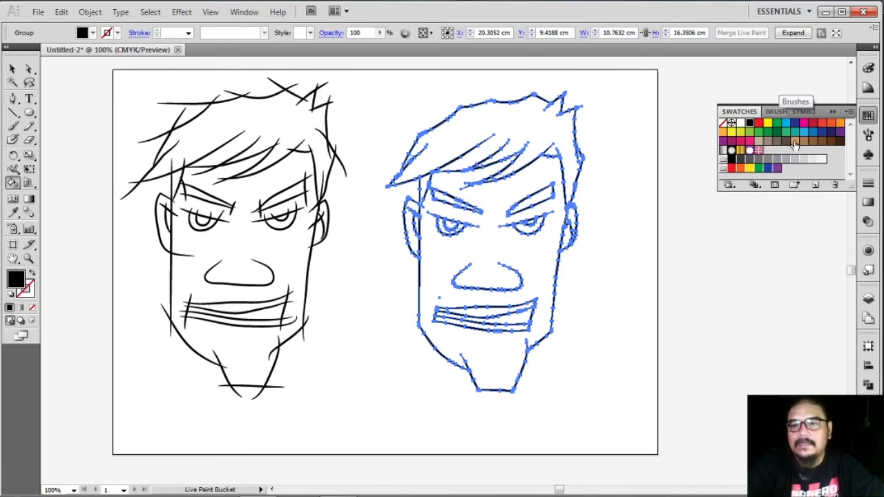
left_click(793, 144)
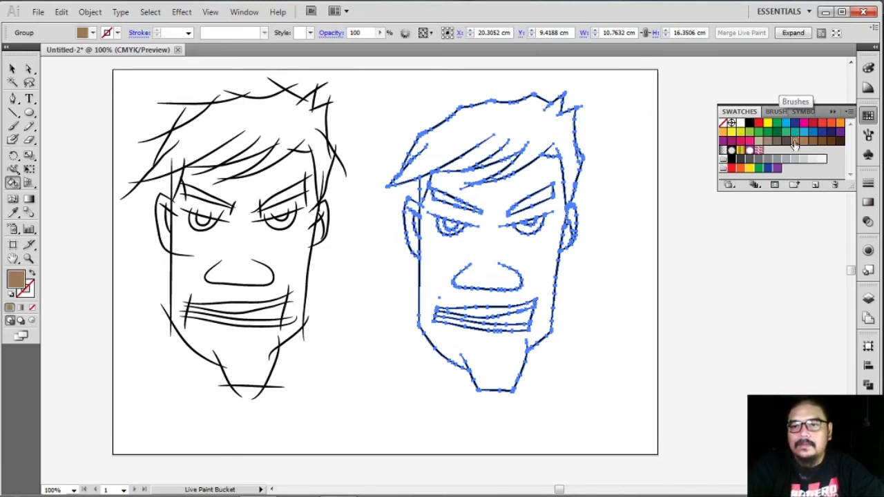
left_click(480, 192)
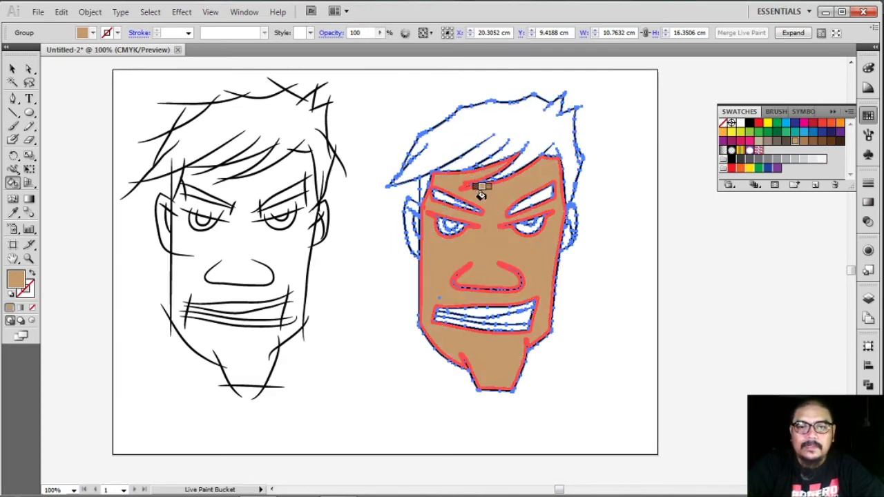
left_click(12, 69)
left_click(385, 148)
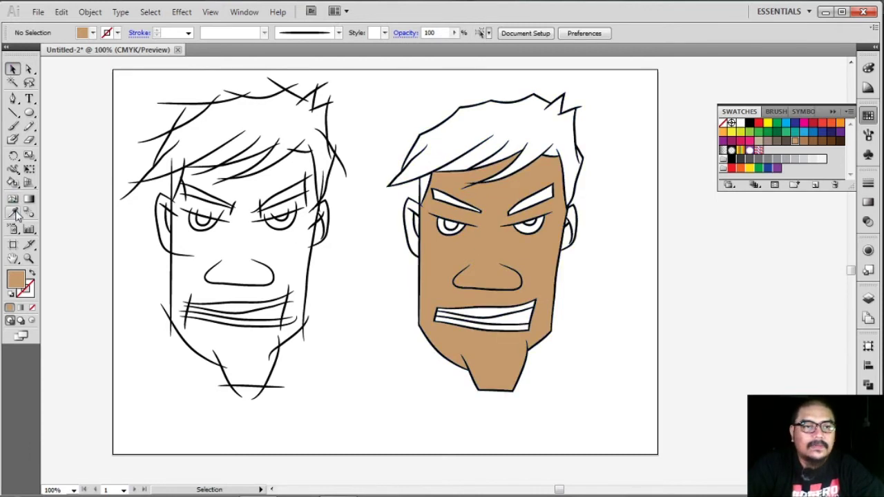
left_click(12, 182)
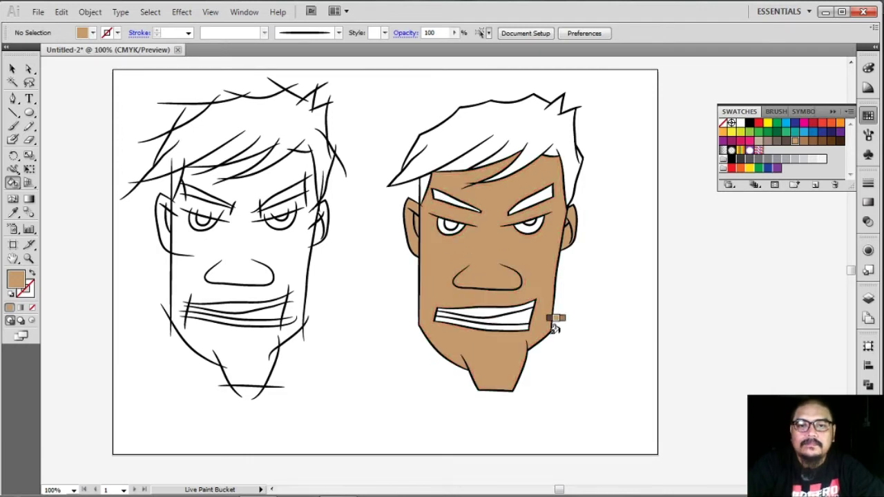
Paint the inside of the mouth dark brown
left_click(804, 141)
left_click(516, 312)
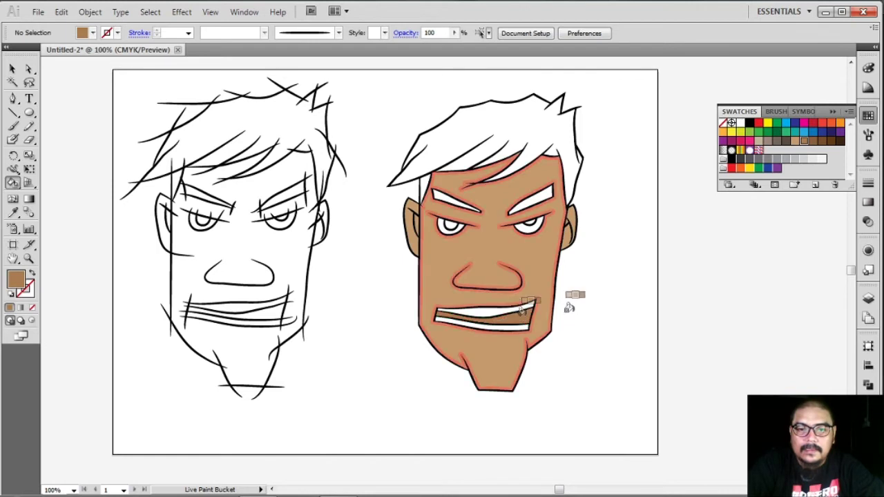
left_click(831, 141)
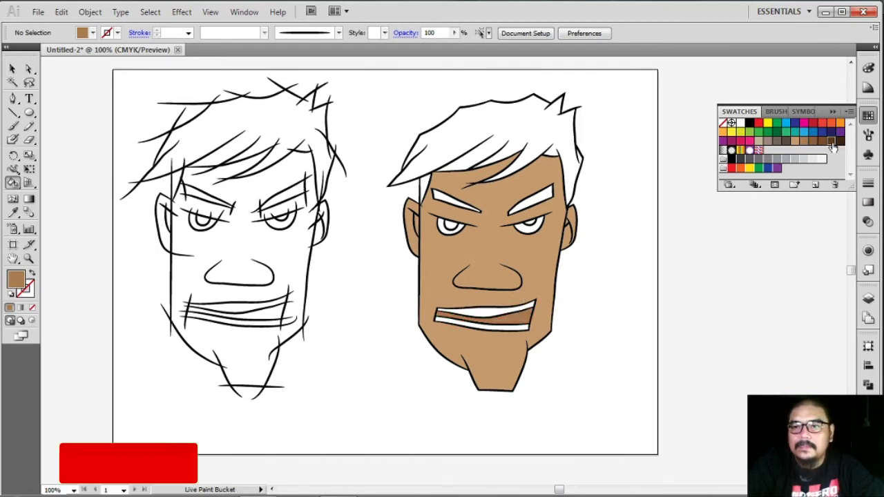
Finish the brown inner mouth and paint the lower mouth strip white
left_click(508, 315)
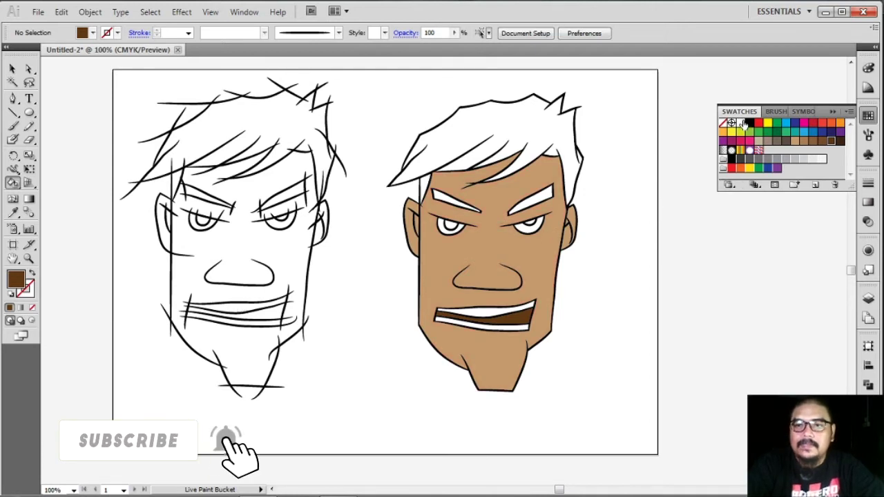
left_click(742, 124)
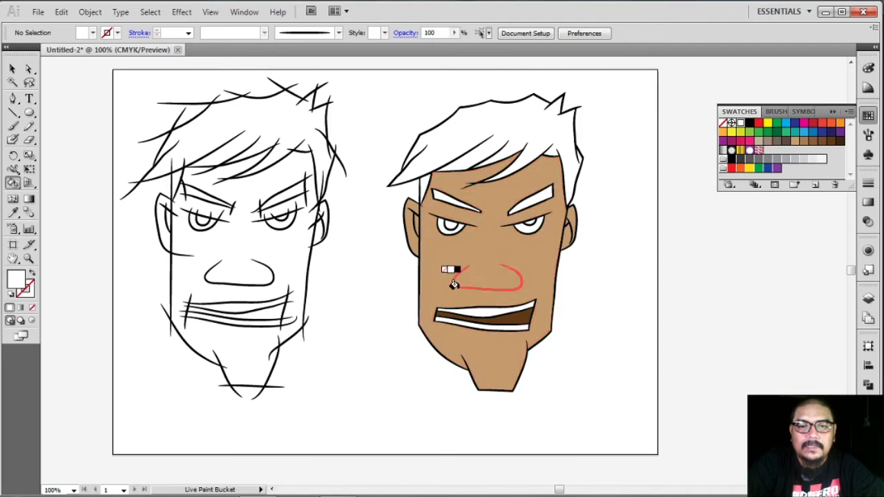
left_click(487, 323)
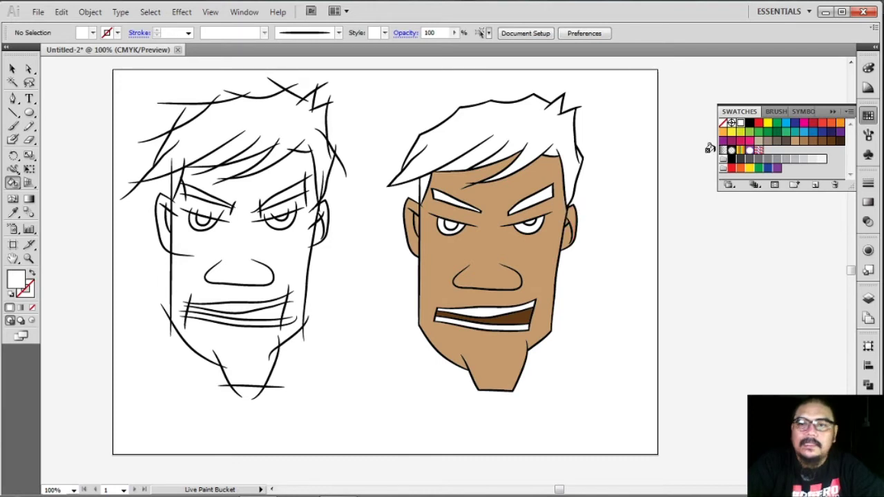
Fill both eye pupils with black
left_click(749, 126)
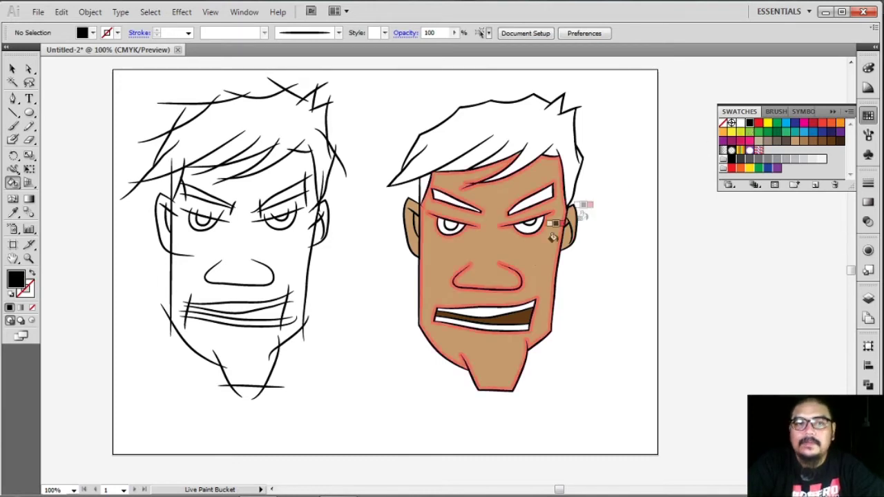
left_click(443, 219)
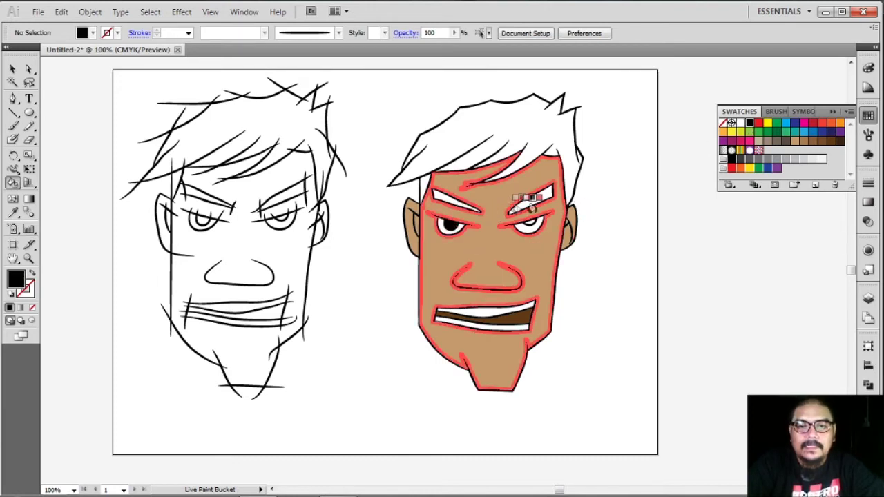
left_click(526, 218)
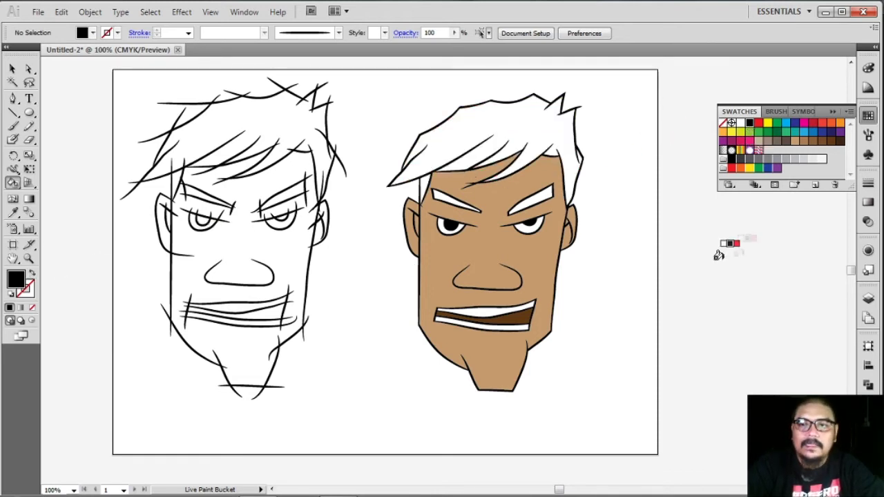
left_click(746, 160)
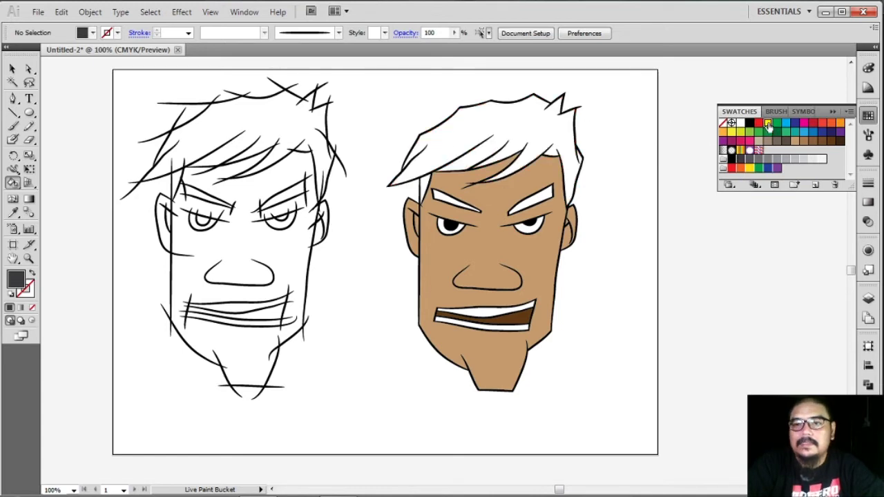
Paint the hair, the gap under it, and both eyebrows yellow, then collapse the swatches
left_click(768, 126)
left_click(504, 121)
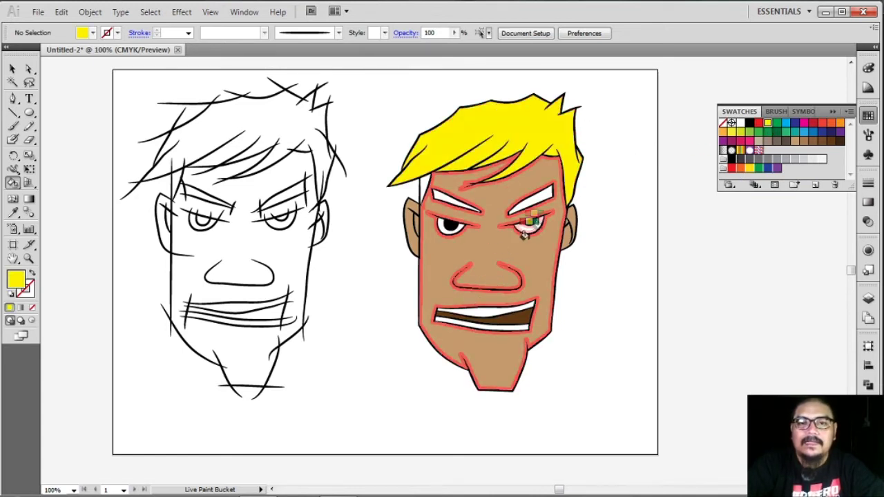
left_click(424, 187)
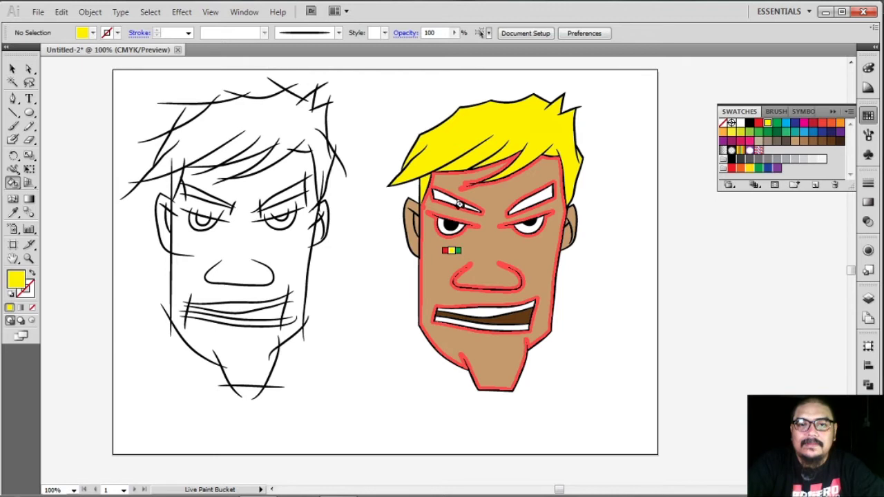
left_click(447, 196)
left_click(545, 192)
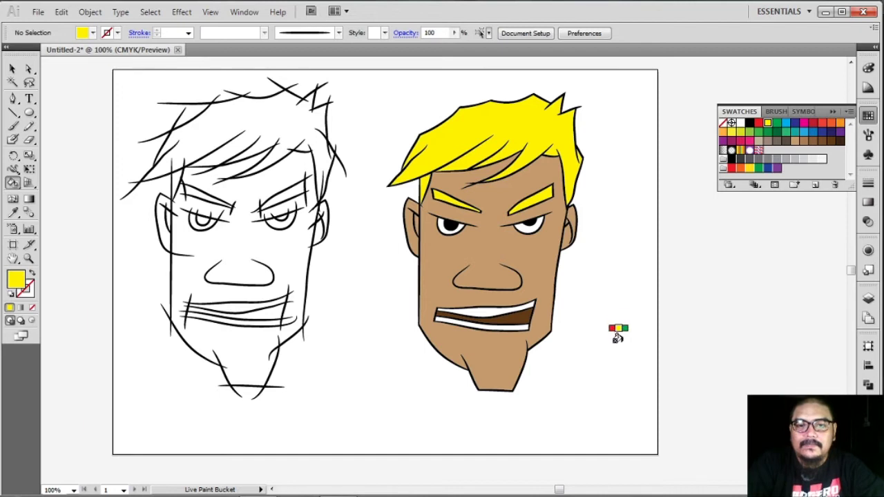
left_click(832, 113)
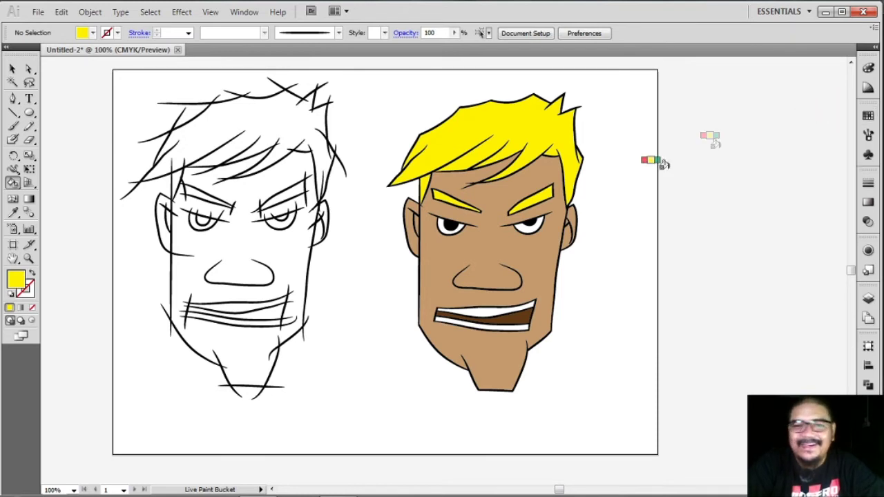
left_click(12, 72)
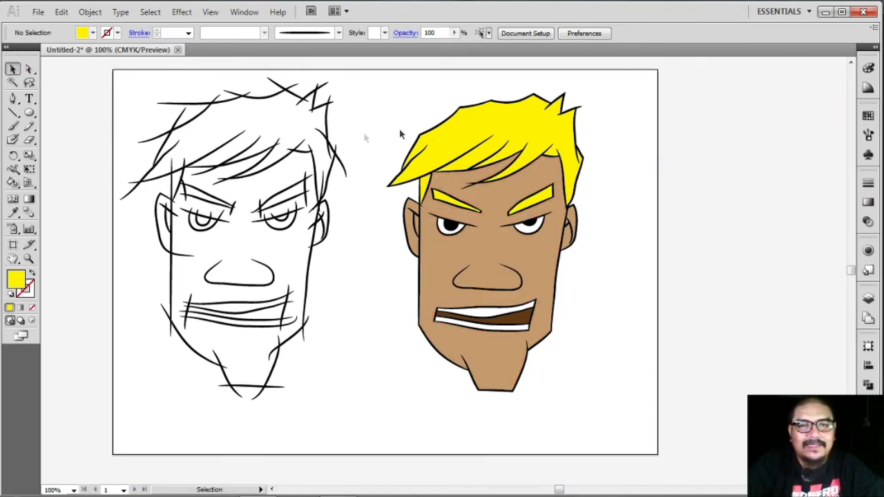
Expand the selected coloured face with Object > Live Paint > Expand and deselect
left_click_drag(373, 89, 636, 437)
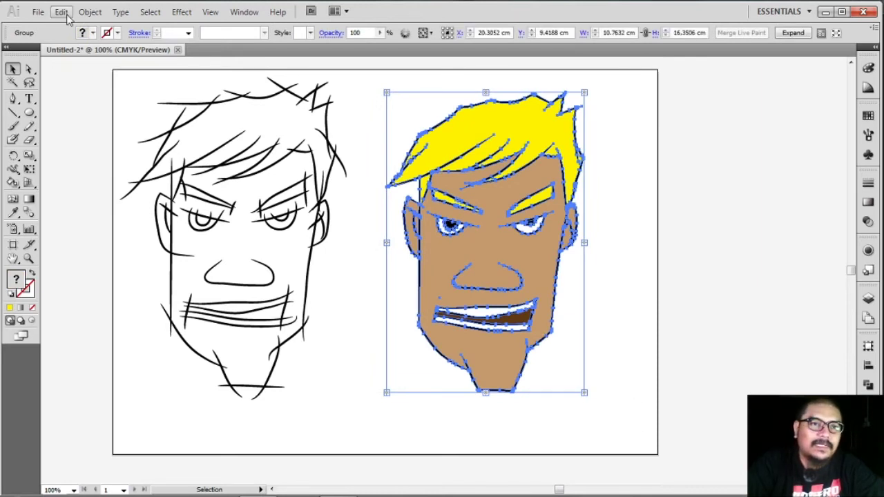
left_click(89, 12)
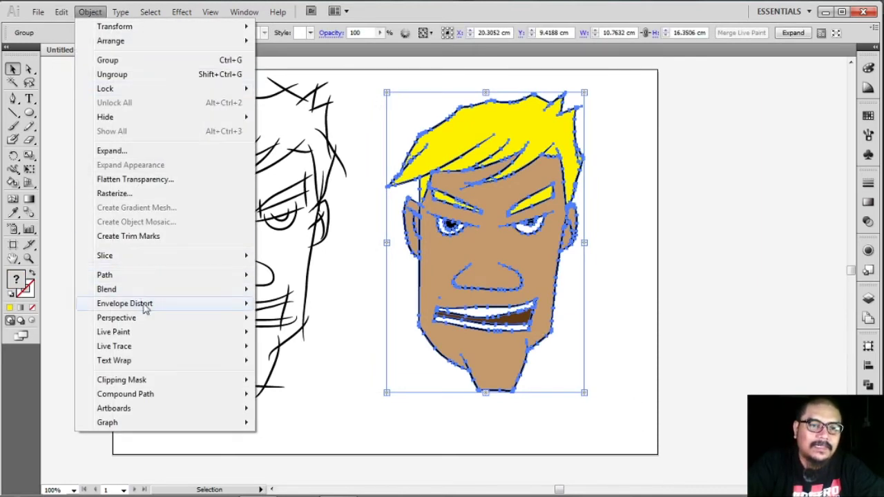
mouse_move(114, 331)
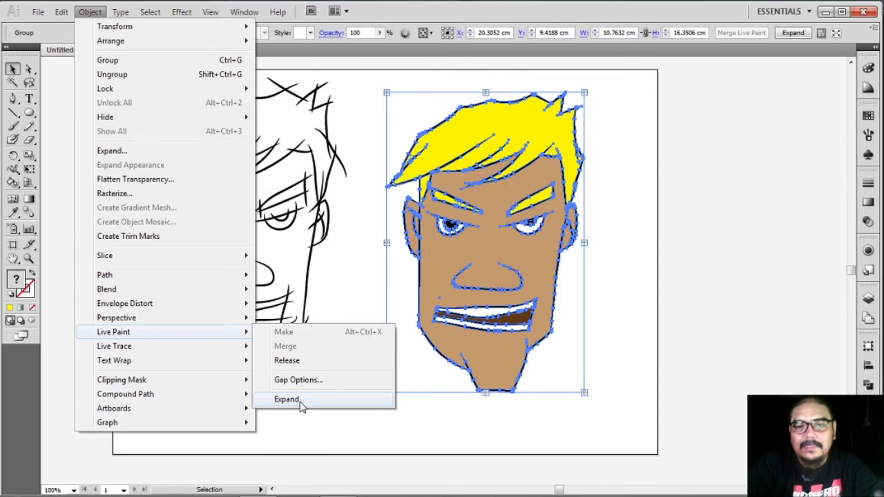
left_click(301, 404)
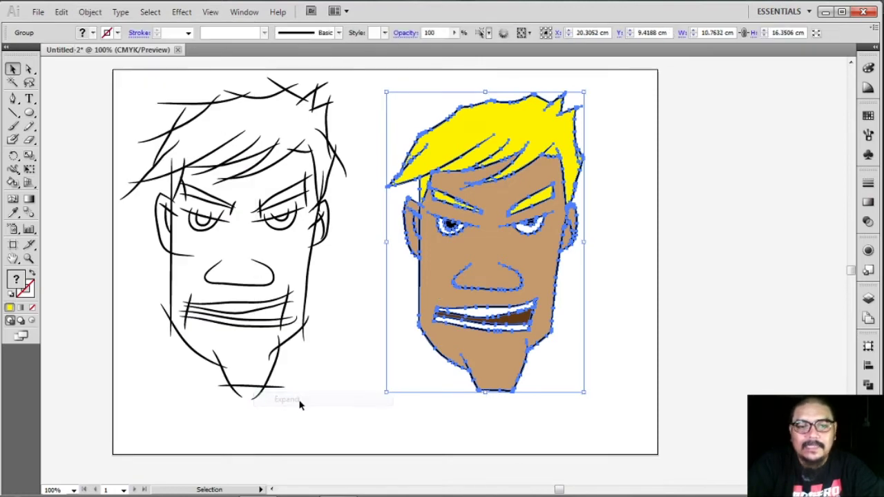
left_click(639, 232)
left_click(513, 262)
left_click(679, 219)
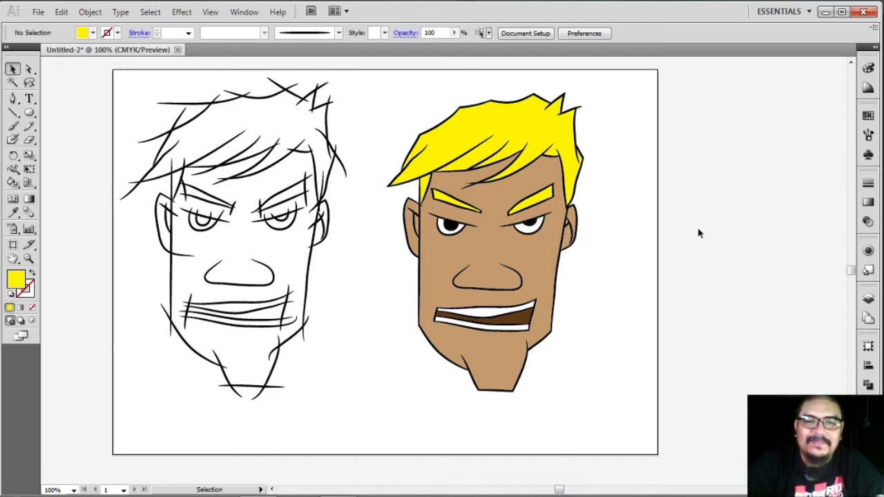
Alt-drag a duplicate of the coloured face to the right of the original
scroll(659, 262, "down", 1)
scroll(661, 264, "up", 3)
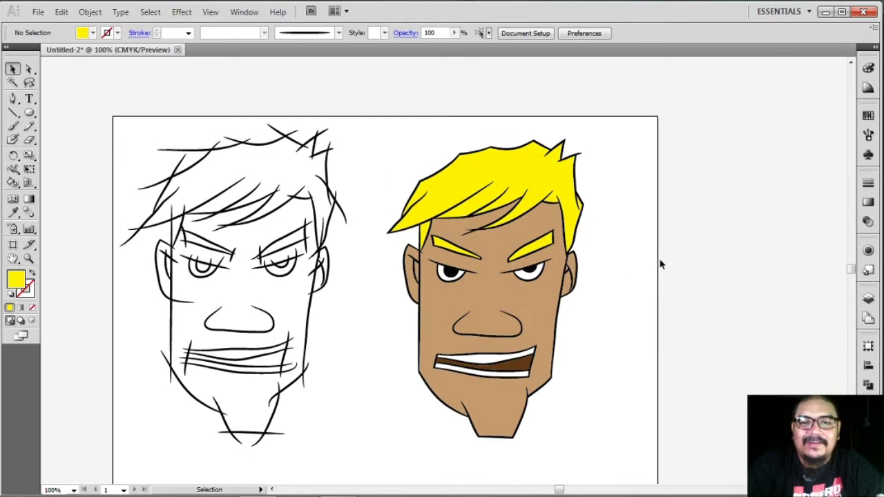
scroll(659, 264, "down", 1)
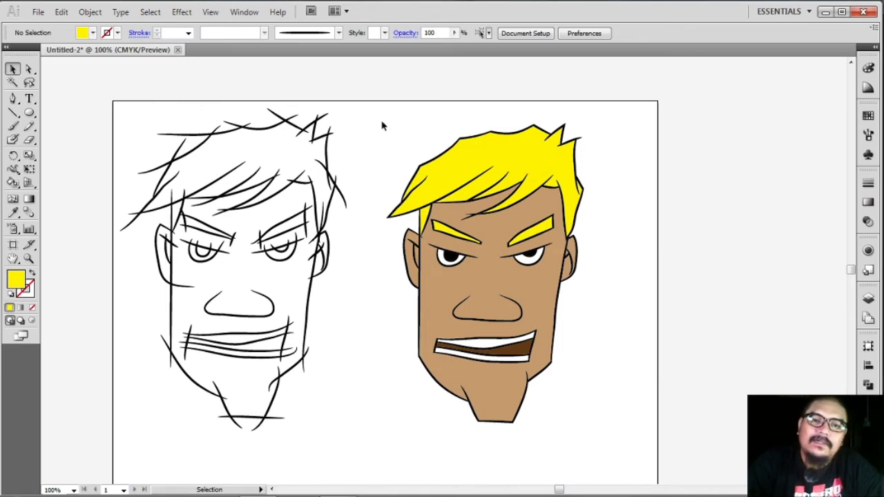
left_click_drag(366, 134, 649, 446)
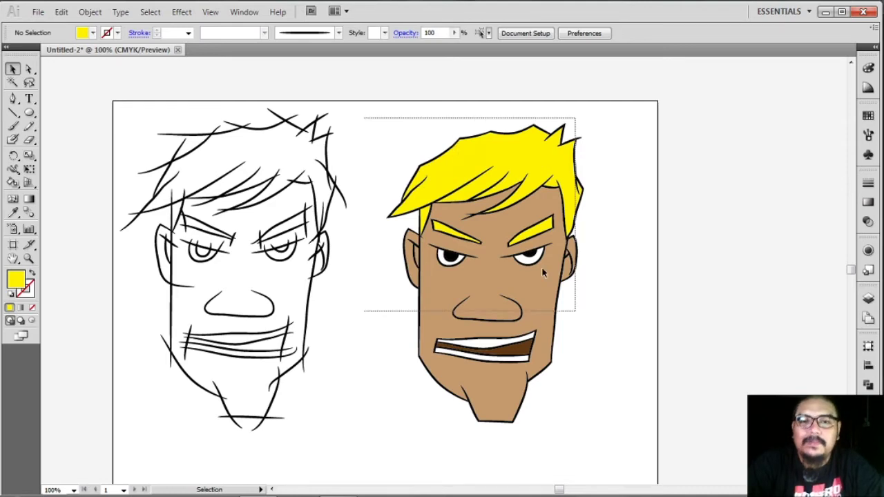
left_click_drag(507, 227, 729, 225)
left_click(621, 149)
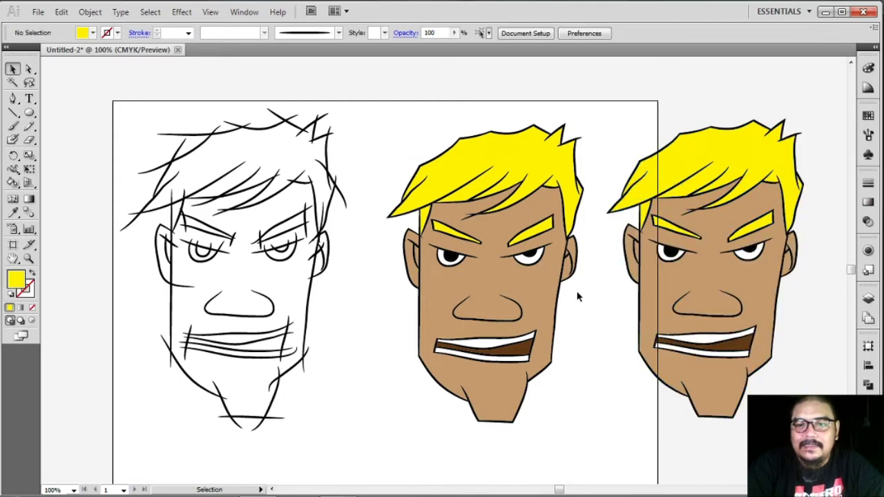
Scale all three faces down to fit the artboard, then zoom to 300%
scroll(578, 310, "down", 1)
left_click_drag(63, 73, 755, 382)
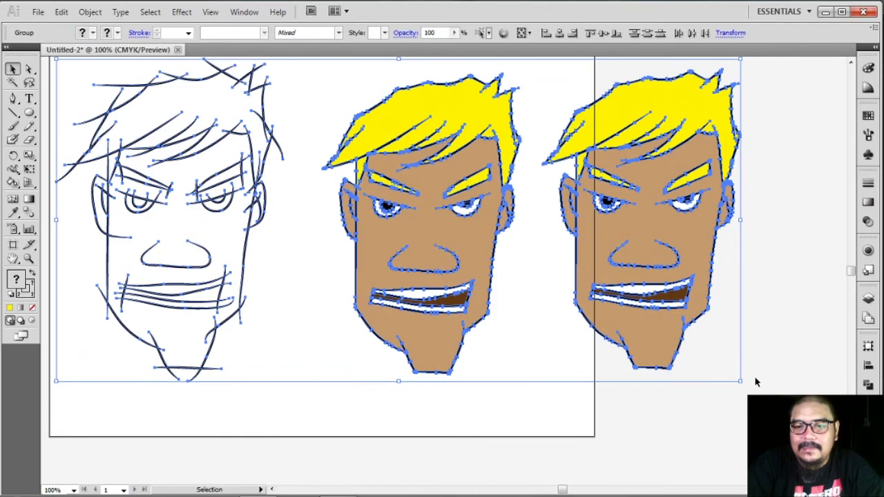
mouse_move(738, 381)
left_mouse_down()
mouse_move(655, 276)
mouse_move(704, 305)
left_mouse_up()
left_click(763, 250)
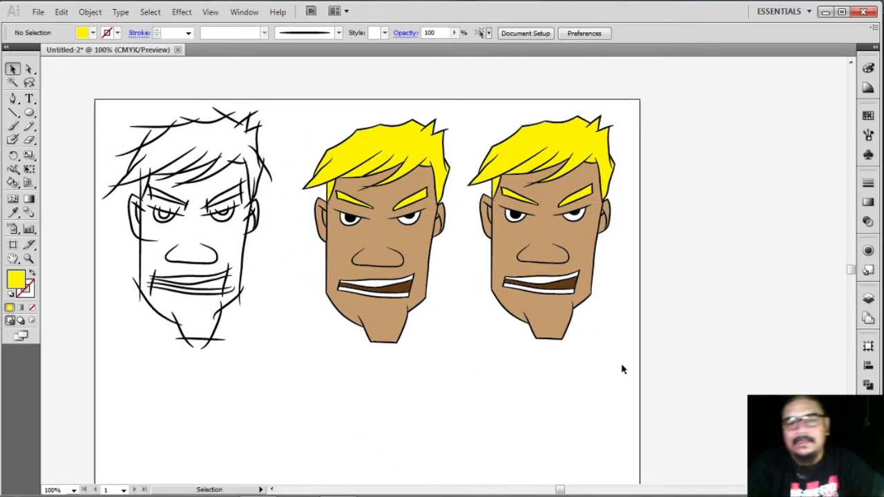
key("ctrl+plus")
key("ctrl+plus")
key("ctrl+plus")
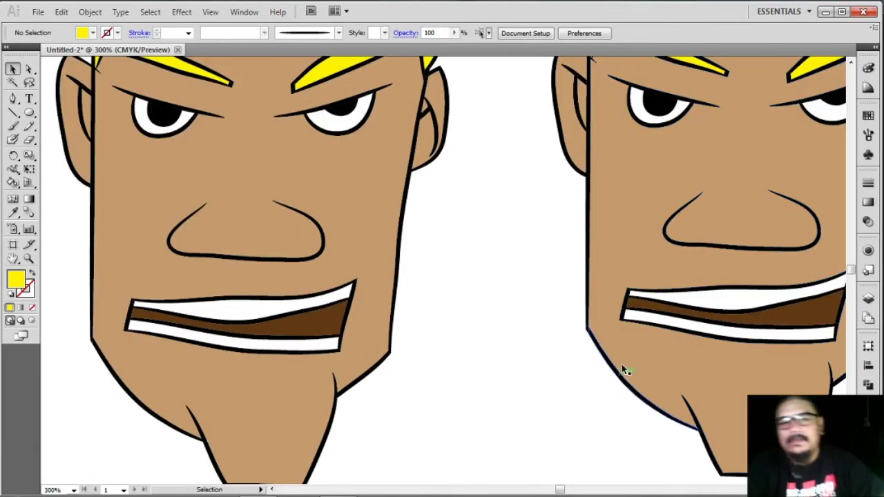
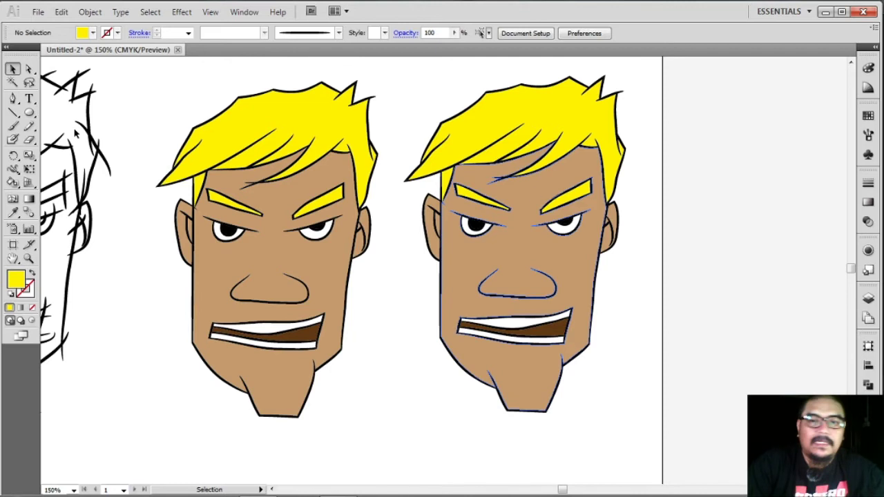
With the Knife tool, cut a wavy line down the right-hand face from hairline to chin
left_click(30, 141)
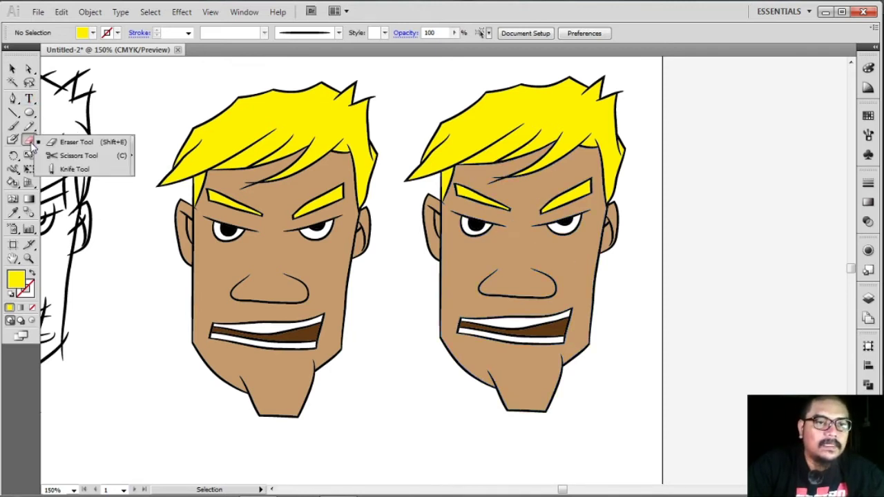
left_click_drag(31, 145, 65, 169)
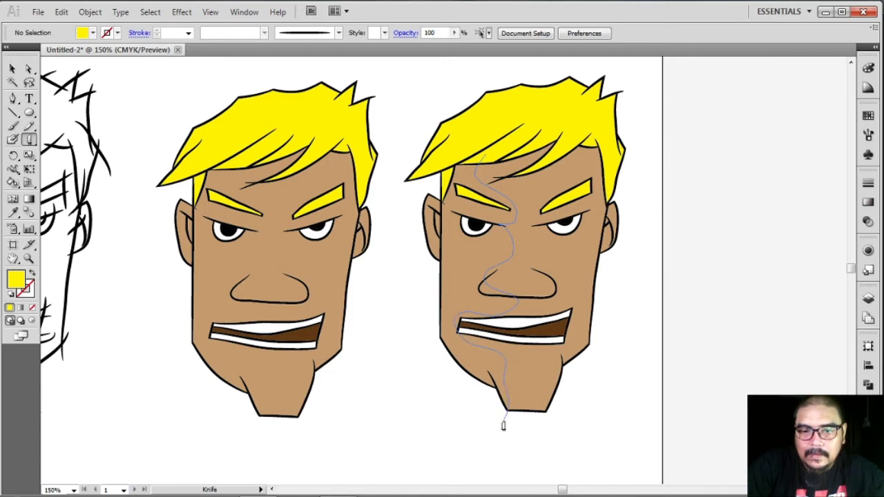
left_click_drag(498, 432, 493, 430)
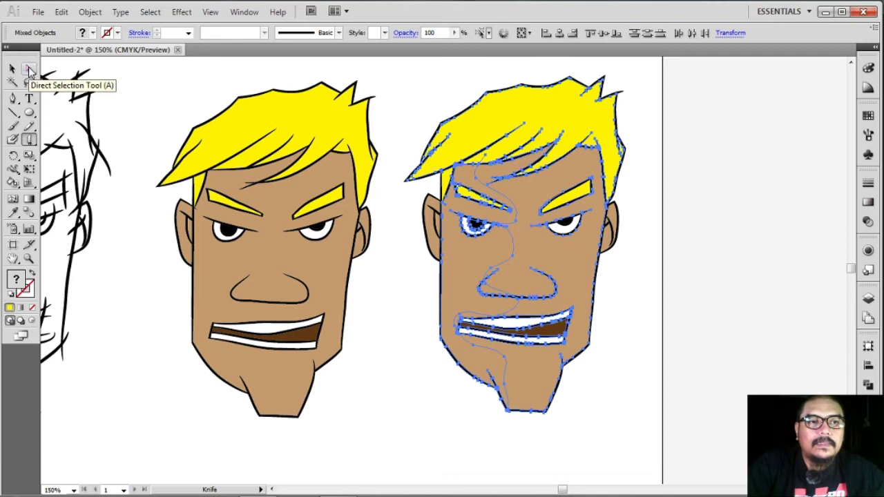
Fill the left skin slice of the right face with darker brown 966F48, then deselect
left_click(28, 69)
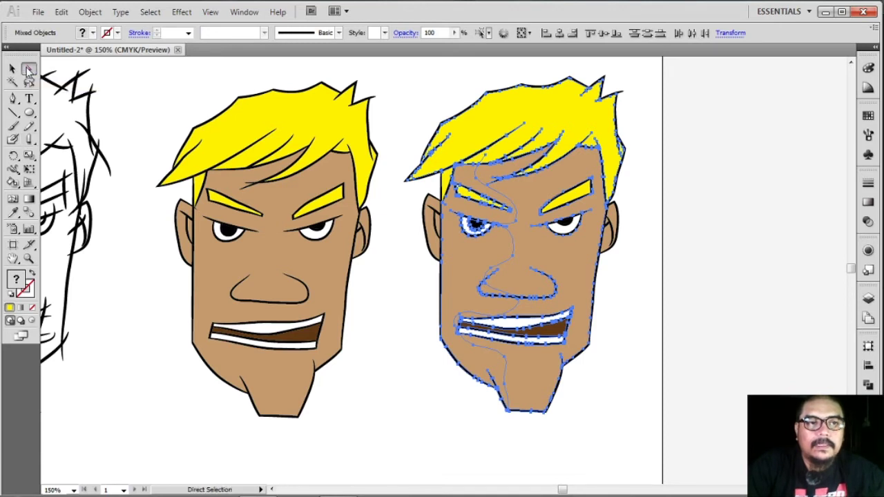
left_click(137, 84)
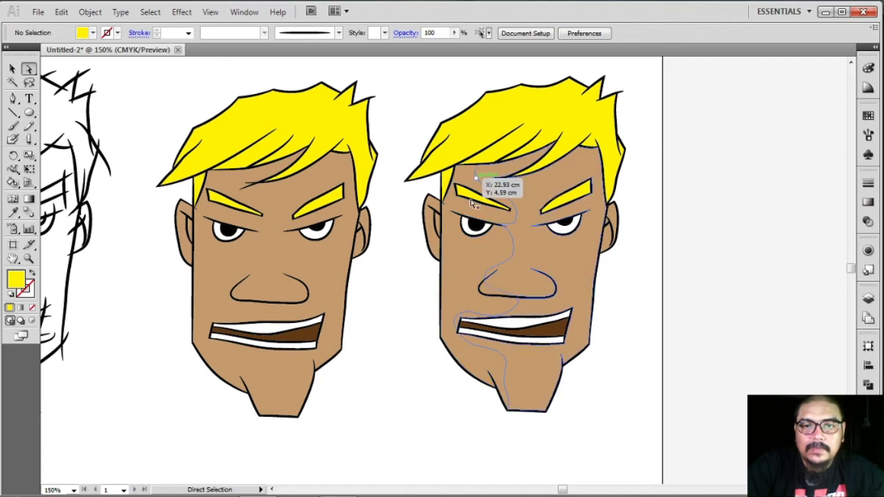
left_click(467, 271)
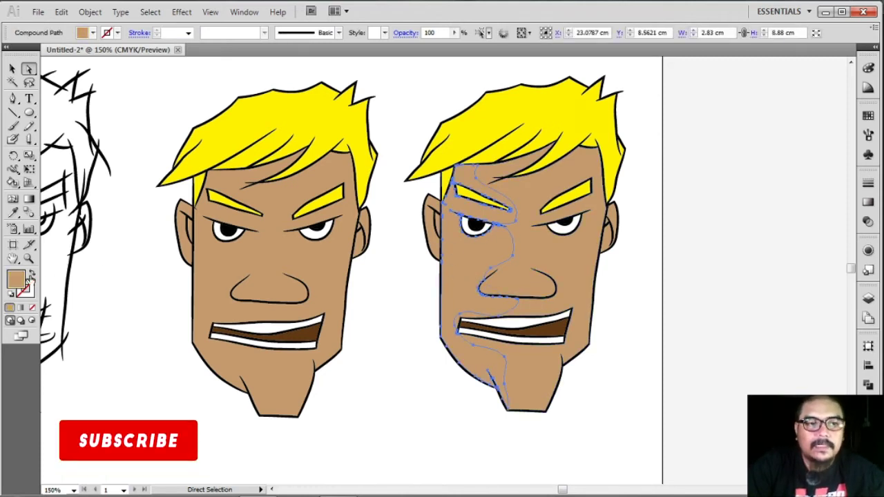
left_click(17, 280)
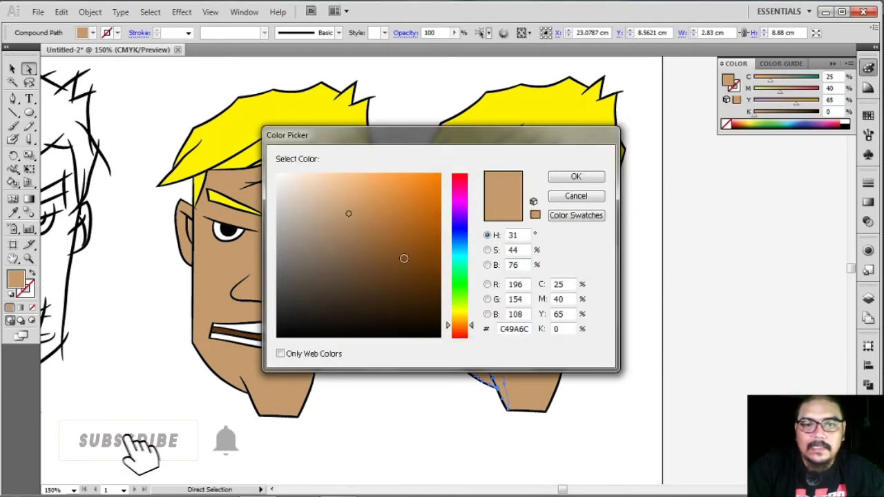
left_click(362, 240)
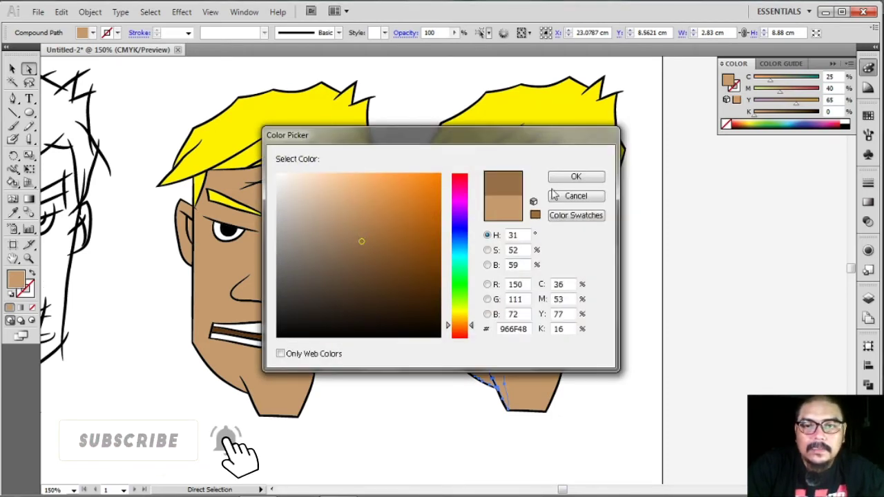
left_click(573, 178)
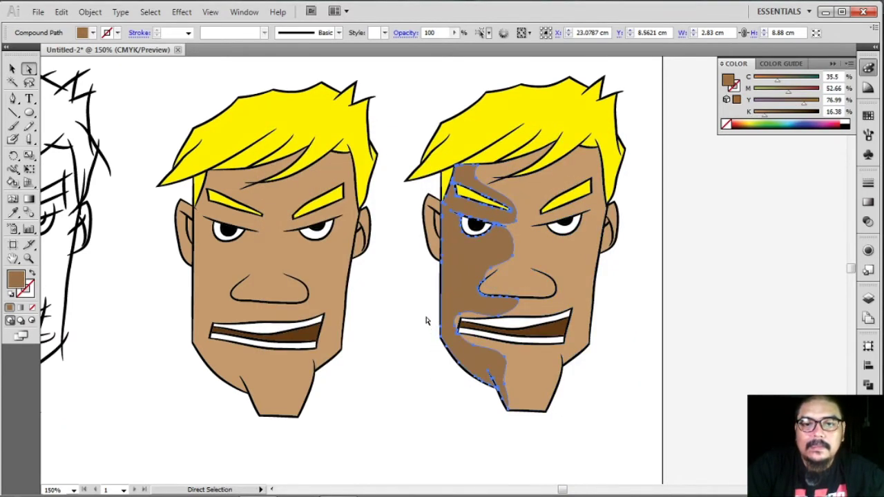
left_click(12, 69)
left_click(109, 90)
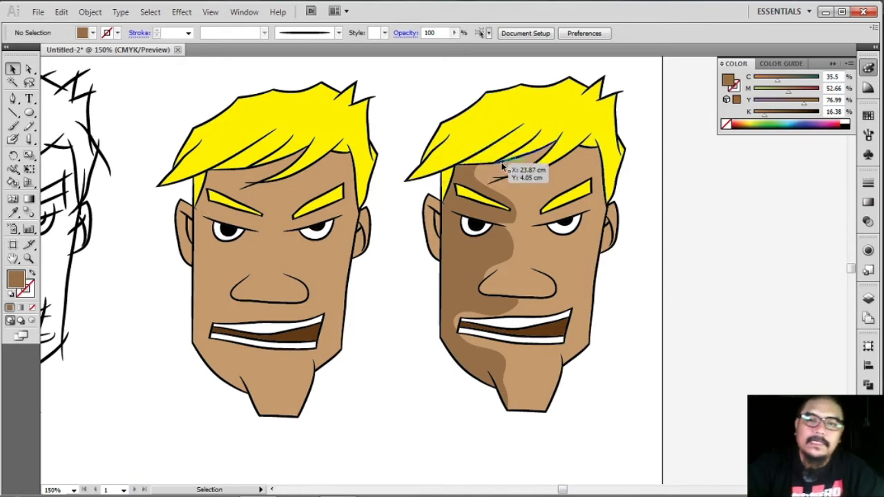
scroll(503, 195, "up", 1)
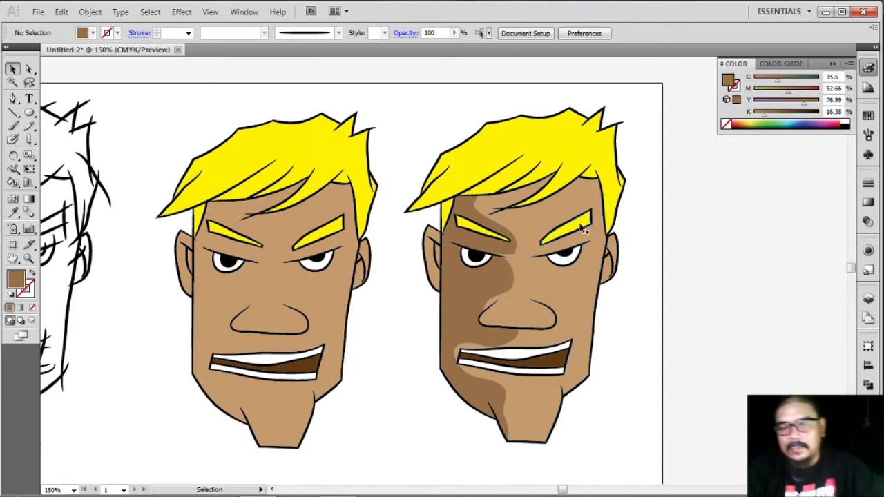
Zoom in on the left ear and Knife-cut a curve around its inside
key("ctrl+plus")
key("ctrl+plus")
key("ctrl+plus")
key("ctrl+plus")
key("ctrl+plus")
key("ctrl+plus")
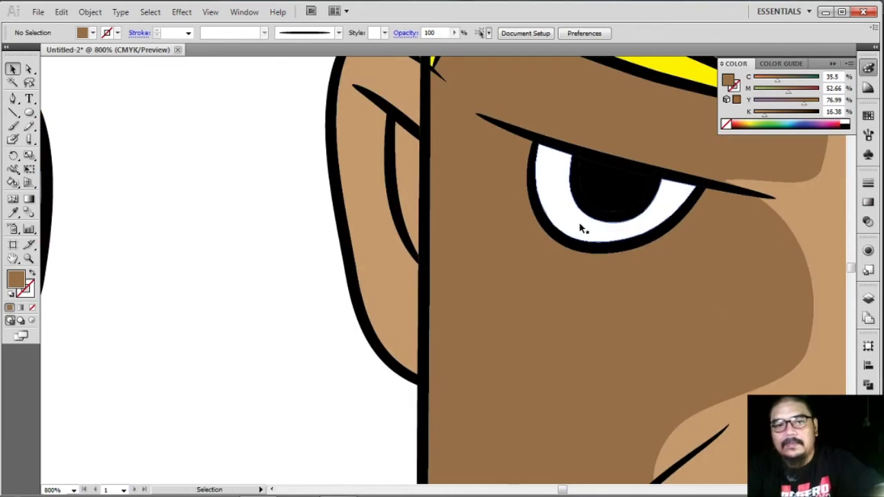
mouse_move(388, 208)
left_mouse_down()
mouse_move(426, 333)
mouse_move(495, 346)
left_mouse_up()
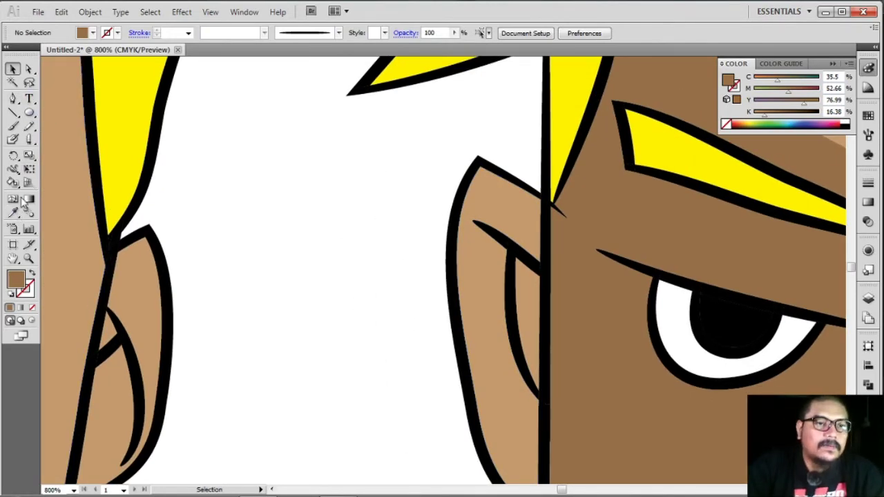
left_click(29, 139)
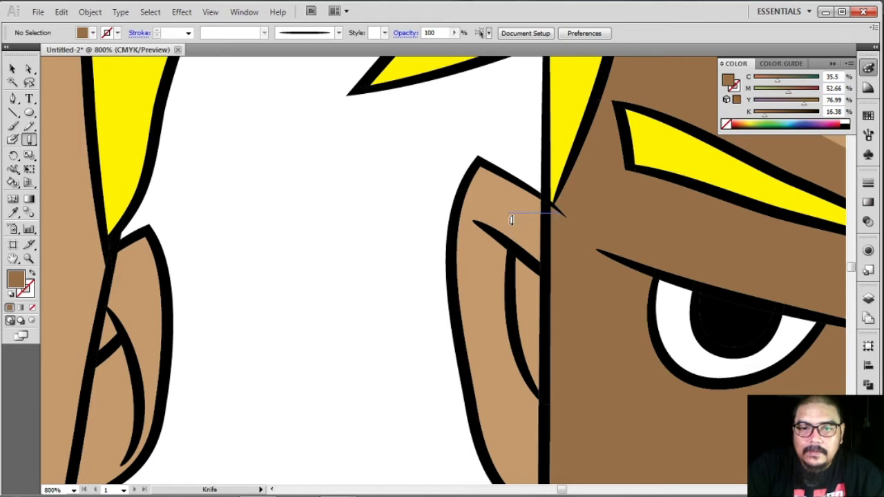
mouse_move(494, 312)
left_mouse_down()
mouse_move(497, 365)
mouse_move(513, 406)
mouse_move(588, 473)
mouse_move(590, 459)
left_mouse_up()
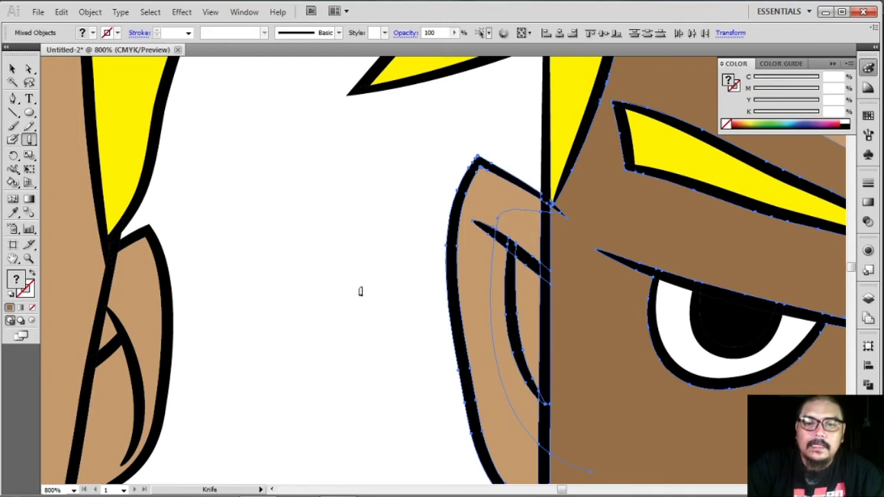
left_click(13, 69)
left_click(55, 98)
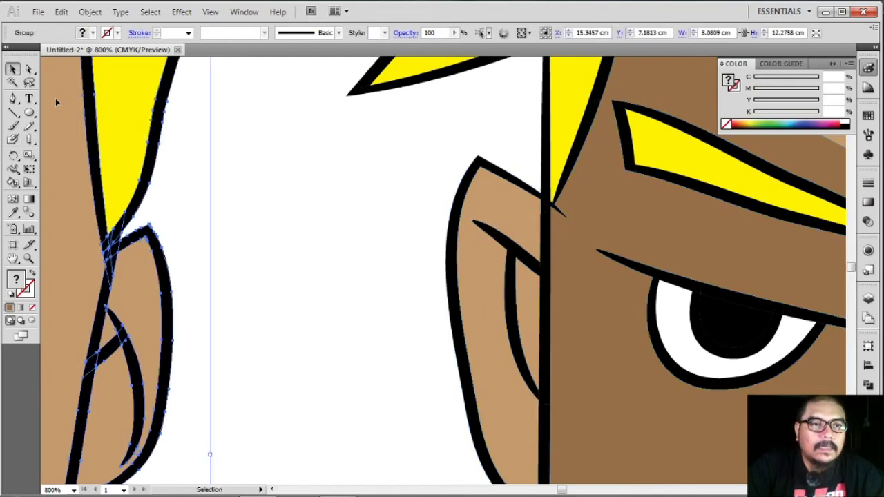
Select the inner ear pieces and eyedropper the darker face brown onto them
left_click(27, 70)
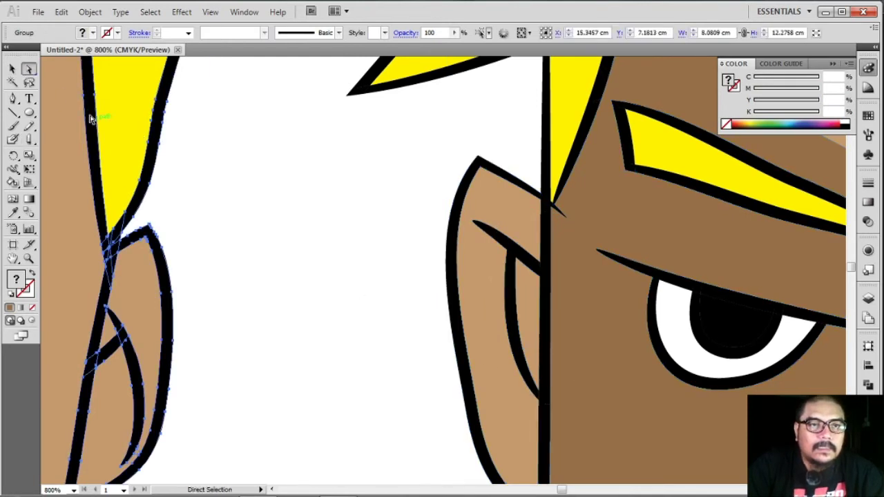
left_click(321, 184)
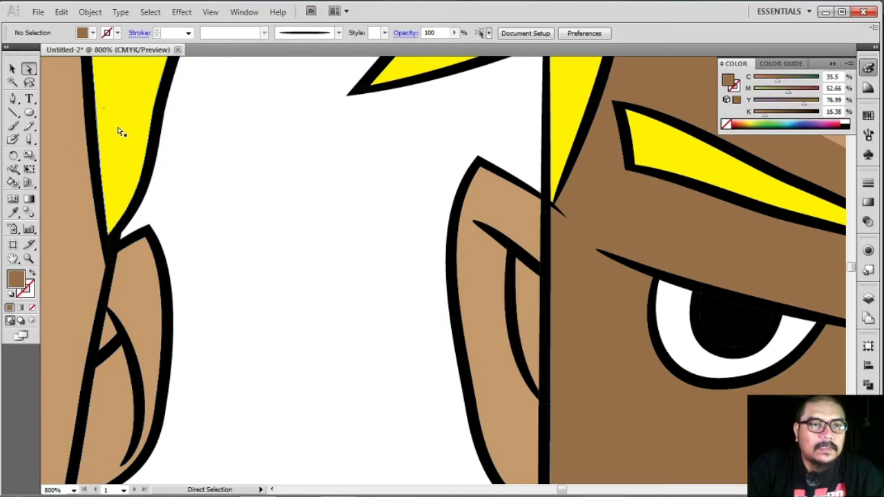
left_click(525, 233)
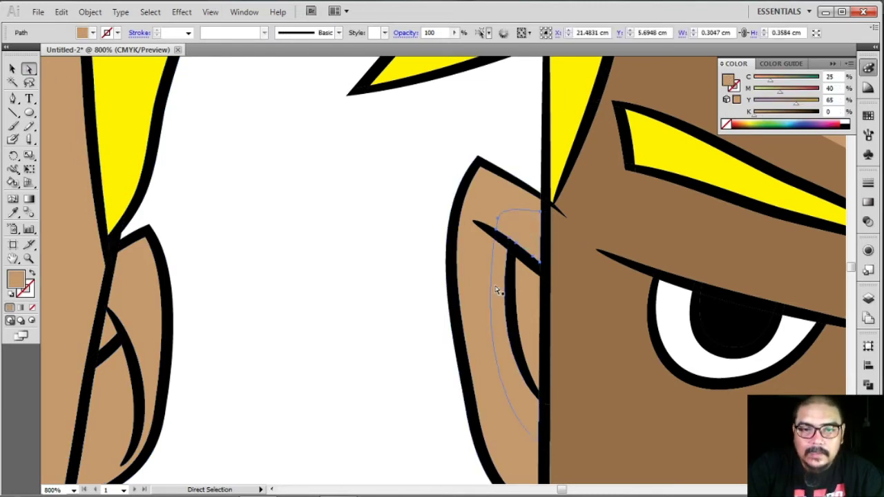
left_click(495, 291, "shift")
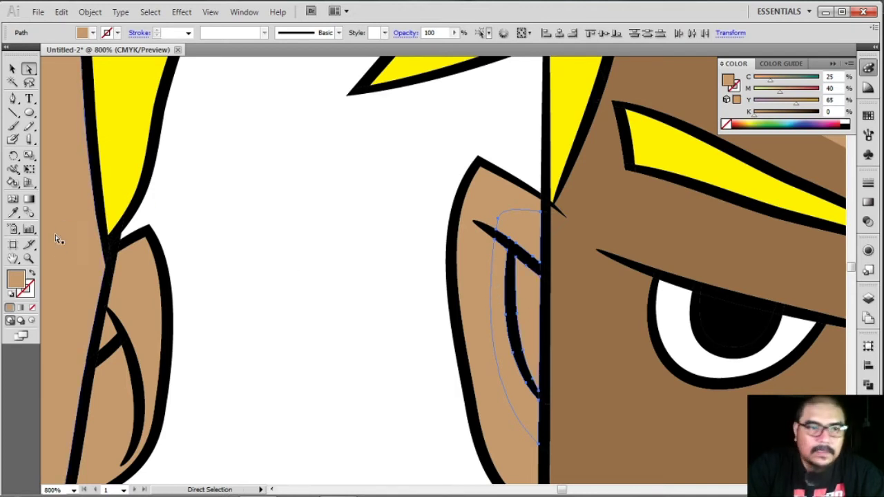
left_click(14, 213)
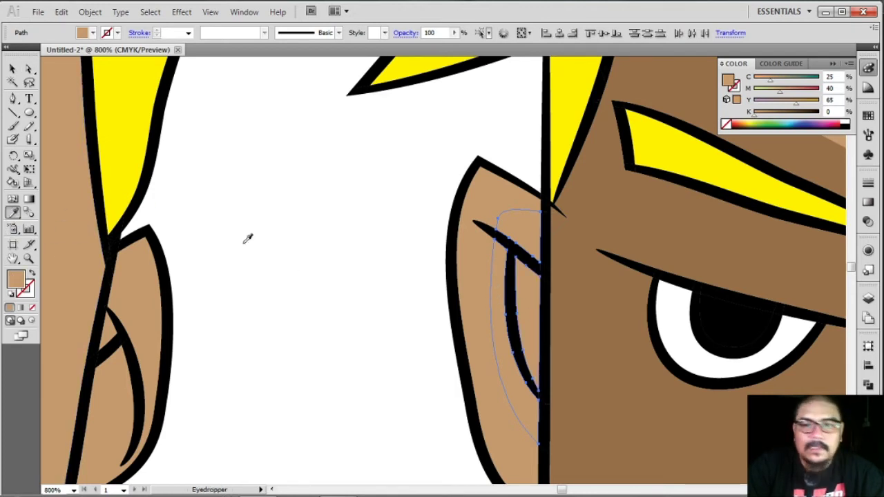
left_click(591, 222)
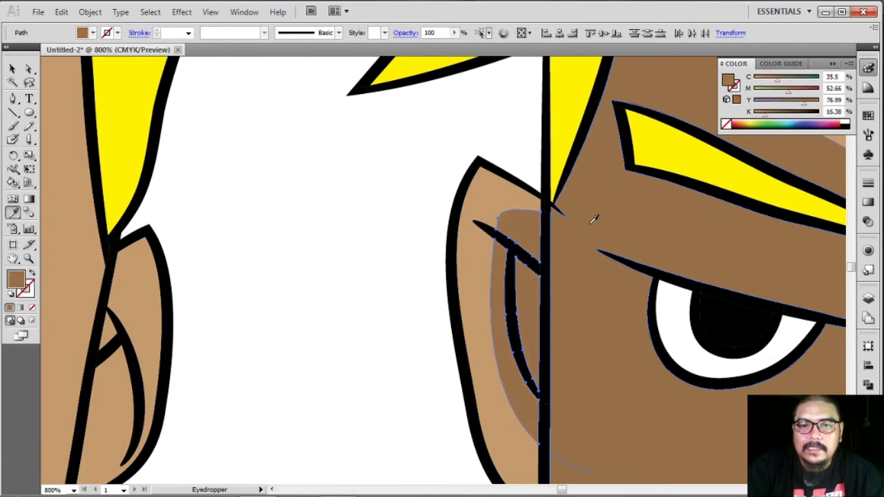
left_click(12, 68)
left_click(233, 167)
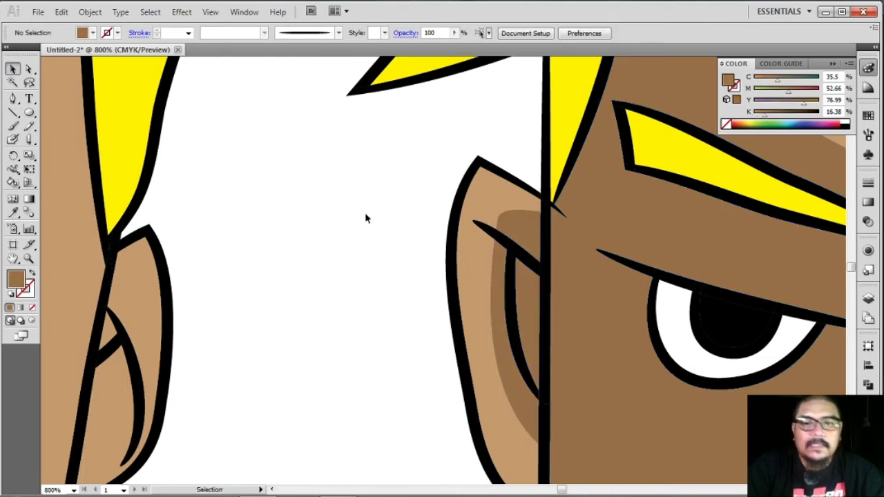
mouse_move(412, 262)
left_mouse_down()
mouse_move(341, 138)
mouse_move(300, 223)
mouse_move(345, 229)
mouse_move(331, 253)
mouse_move(397, 253)
mouse_move(379, 267)
left_mouse_up()
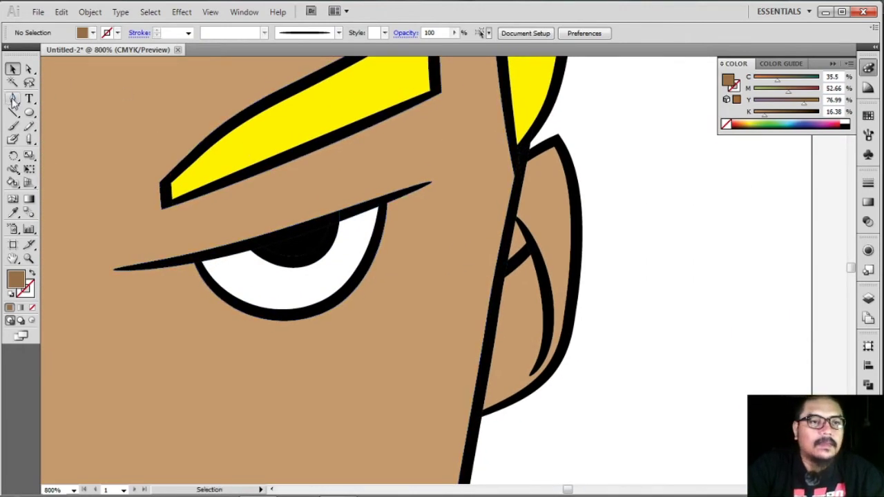
Knife-cut a curve around the inside of the other ear
left_click(29, 139)
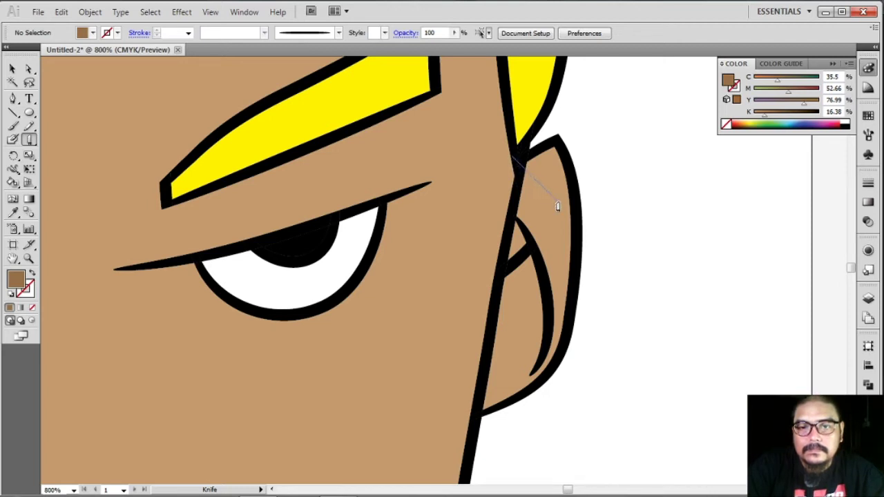
mouse_move(547, 312)
left_mouse_down()
mouse_move(529, 355)
mouse_move(505, 367)
mouse_move(499, 317)
mouse_move(468, 330)
left_mouse_up()
left_click(12, 69)
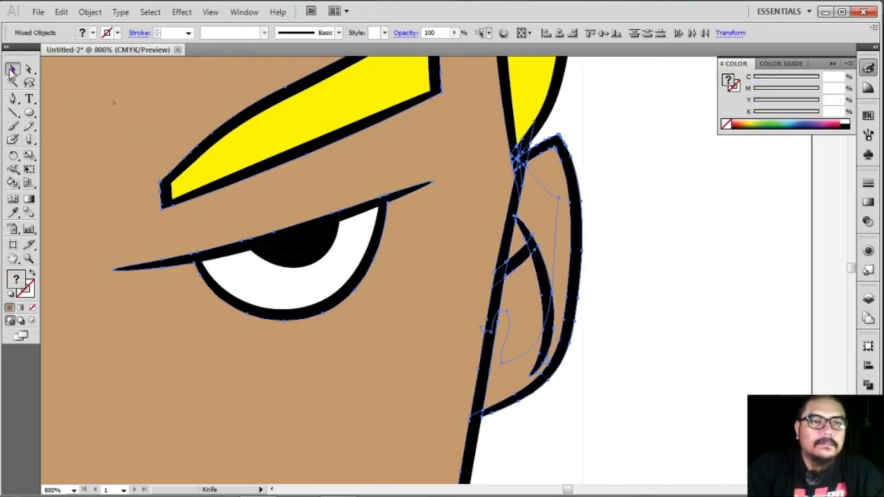
left_click(661, 277)
Select this ear's inner pieces, sample the darker shadow brown onto them, and zoom out
left_click(28, 69)
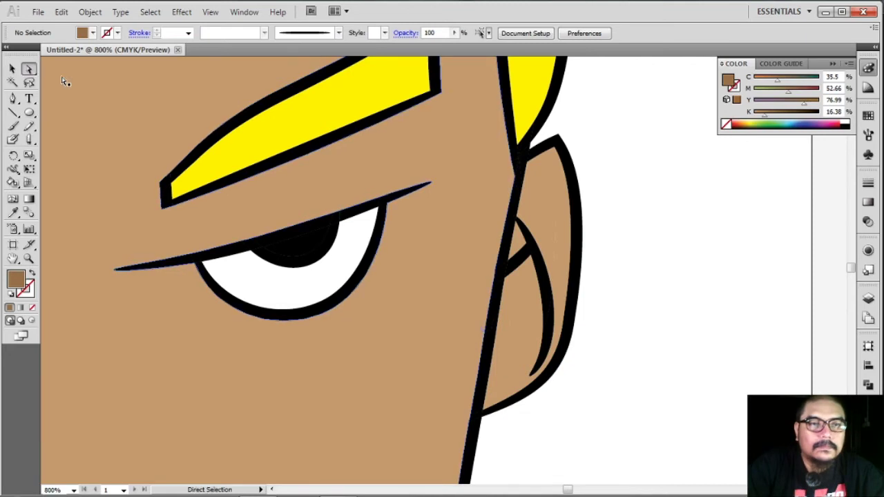
left_click(539, 223)
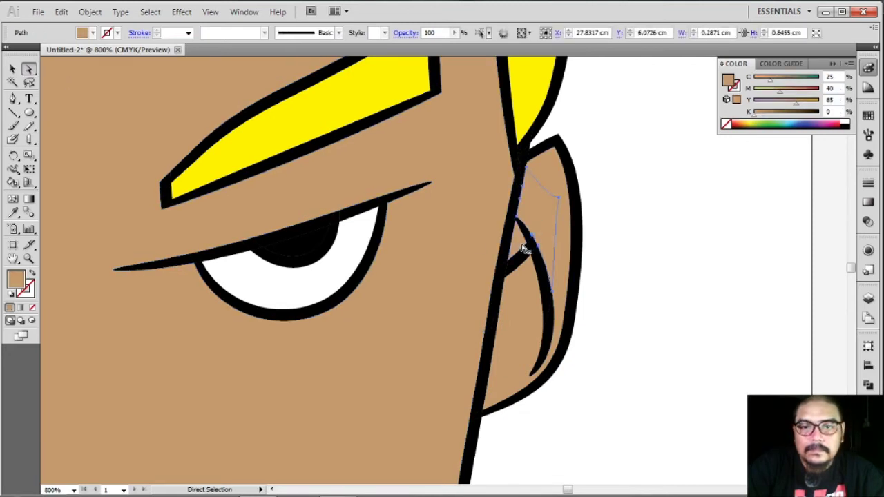
left_click(549, 312, "shift")
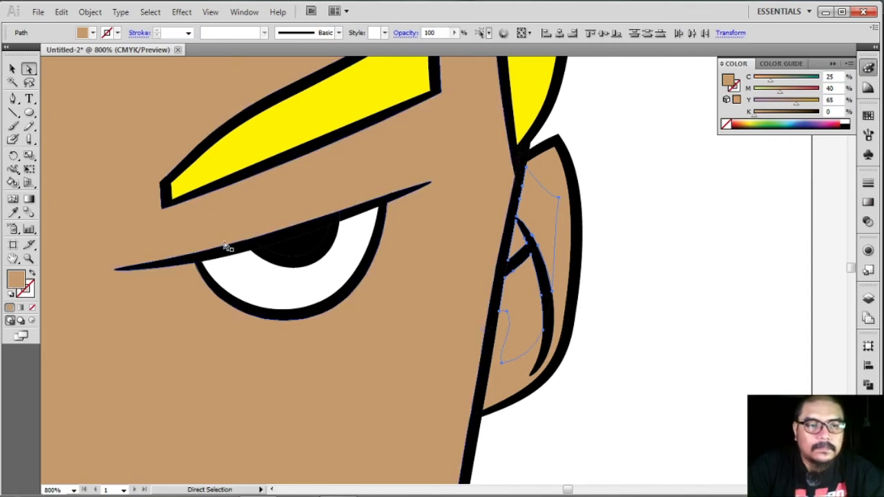
left_click_drag(177, 197, 435, 187)
key("ctrl+shift+a")
left_click(14, 214)
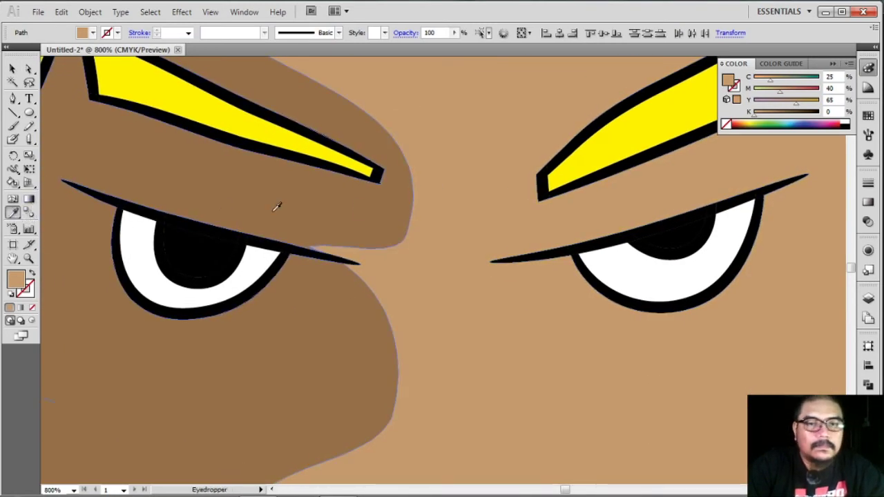
left_click(273, 197)
left_click(13, 69)
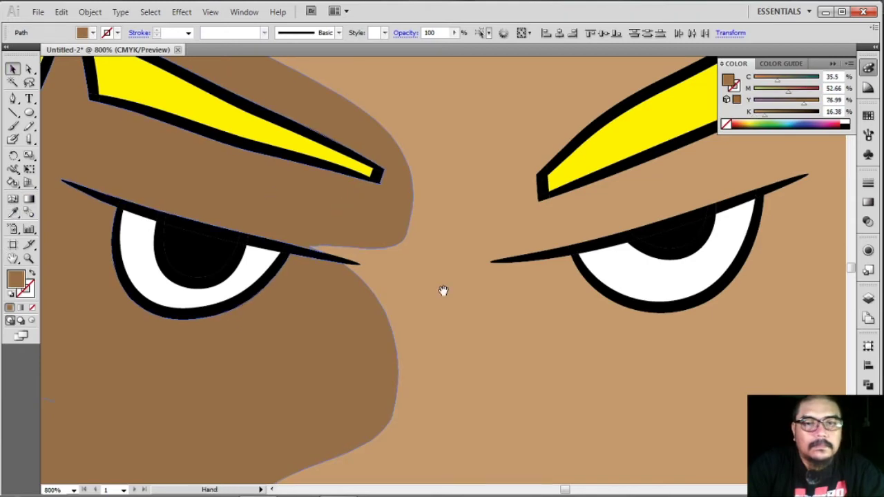
scroll(441, 290, "right", 5)
scroll(311, 267, "right", 2)
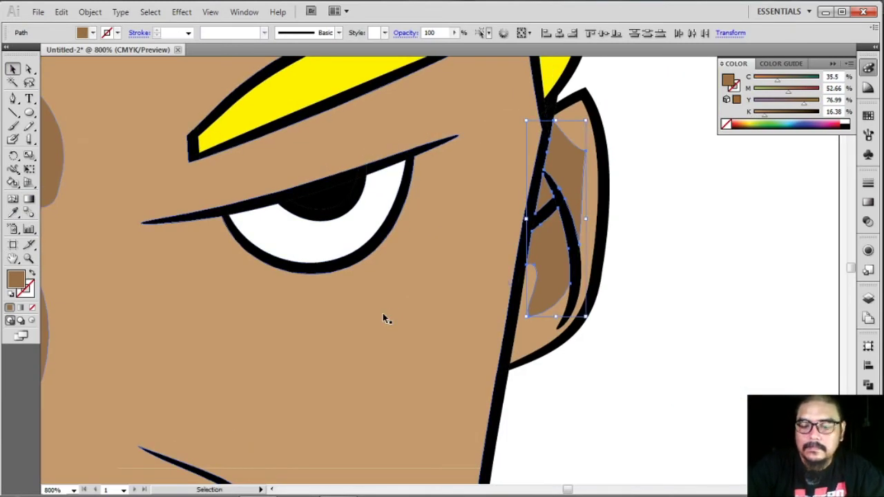
key("ctrl+minus")
key("ctrl+minus")
key("ctrl+minus")
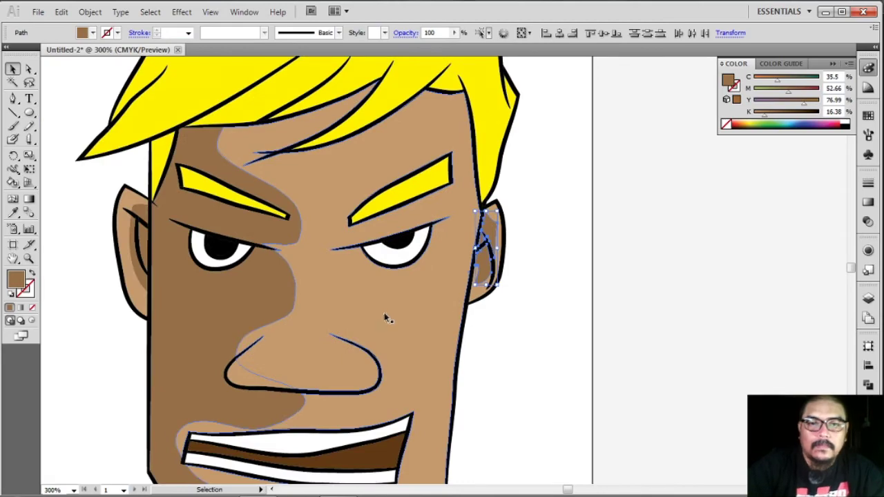
left_click(667, 227)
mouse_move(632, 236)
left_mouse_down()
mouse_move(695, 297)
mouse_move(661, 205)
mouse_move(671, 138)
mouse_move(659, 108)
mouse_move(695, 248)
left_mouse_up()
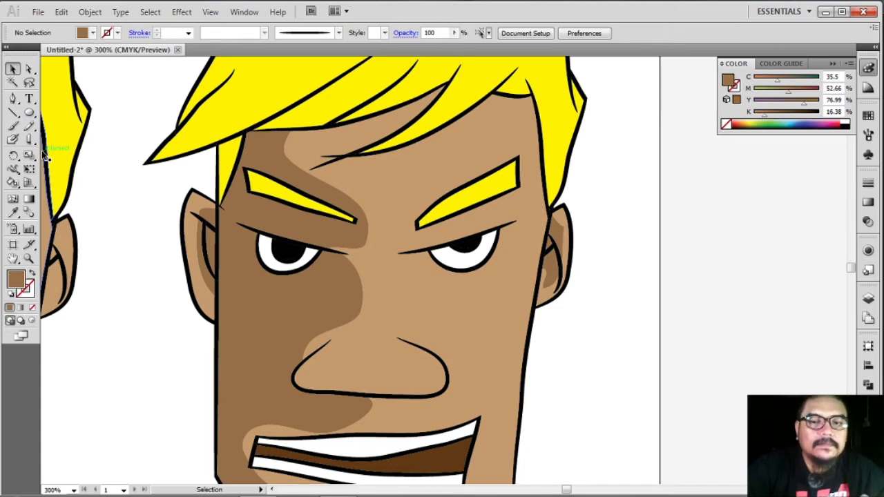
scroll(441, 166, "down", 2)
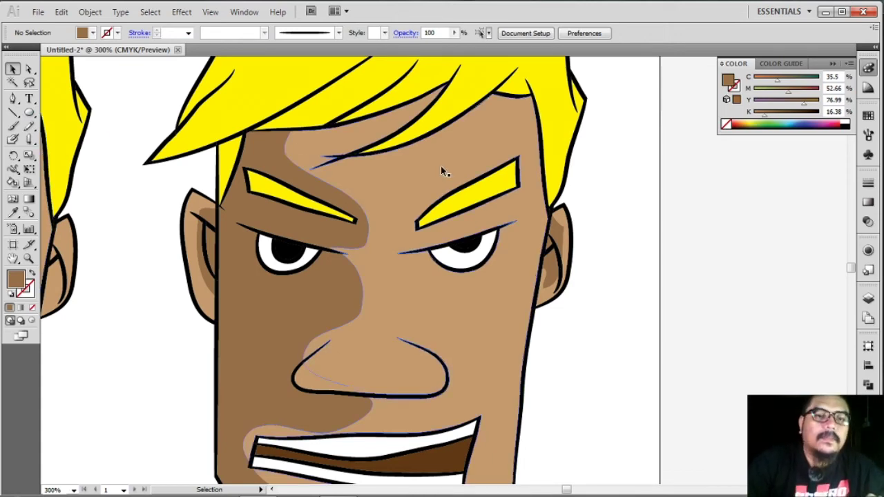
scroll(474, 174, "down", 1)
scroll(654, 170, "down", 2)
scroll(655, 170, "down", 2)
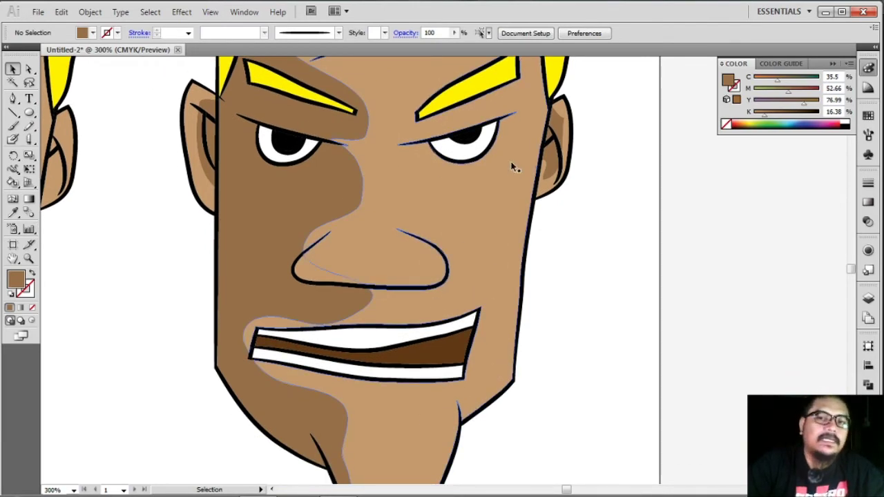
left_click(12, 98)
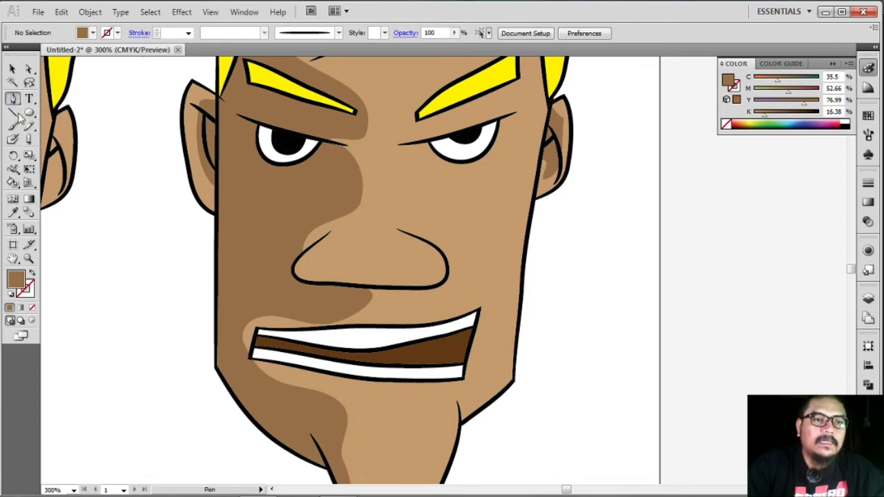
Pen-draw a closed dark brown shadow patch beneath and beside the right eye
left_click(434, 168)
left_click(463, 168)
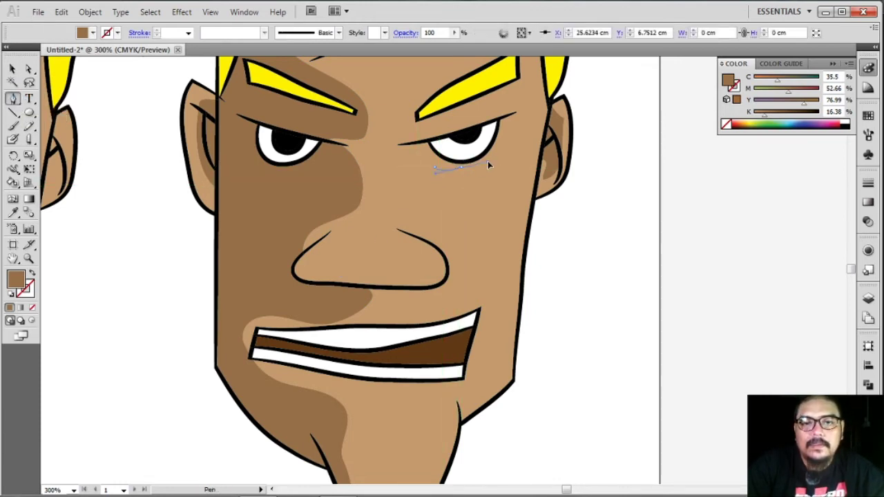
left_click(516, 137)
left_click(528, 162)
left_click_drag(504, 195, 484, 203)
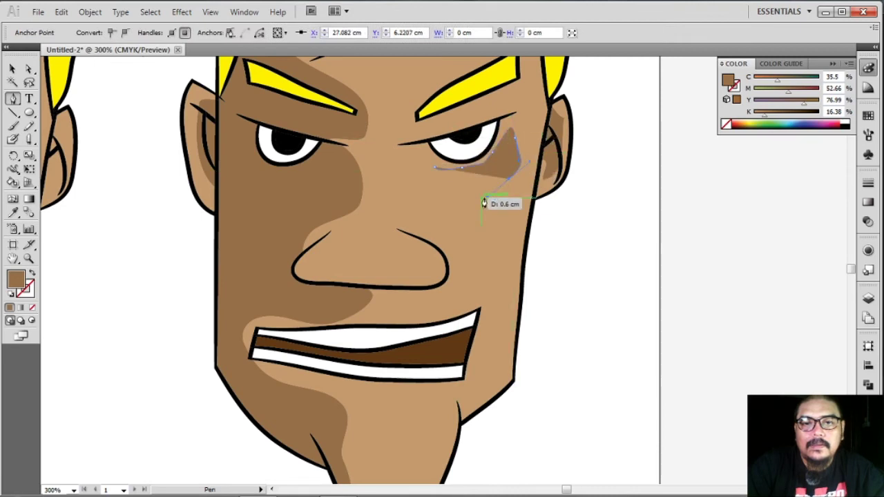
mouse_move(420, 184)
left_mouse_down()
mouse_move(422, 163)
mouse_move(435, 174)
left_mouse_up()
left_click(13, 69)
left_click(122, 248)
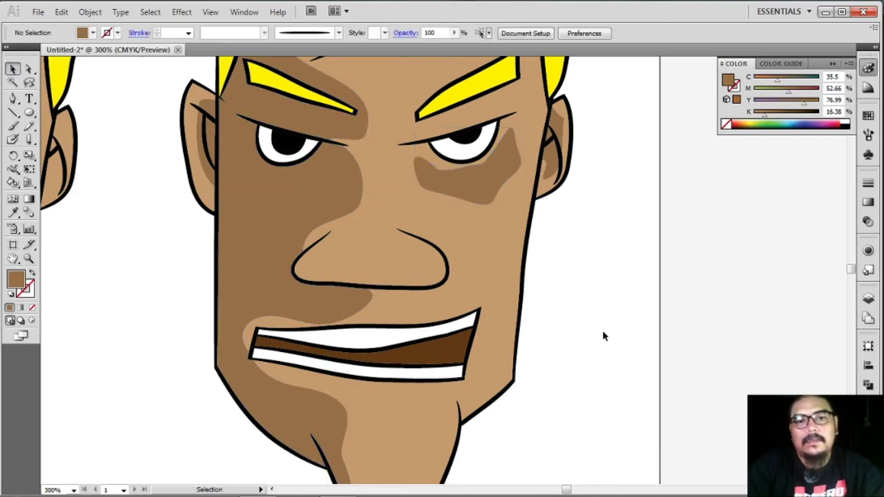
scroll(593, 333, "up", 3)
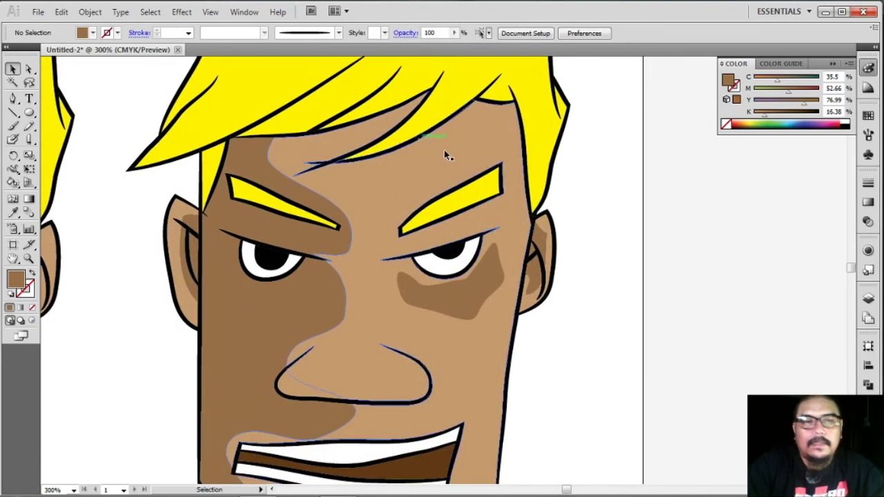
left_click(13, 98)
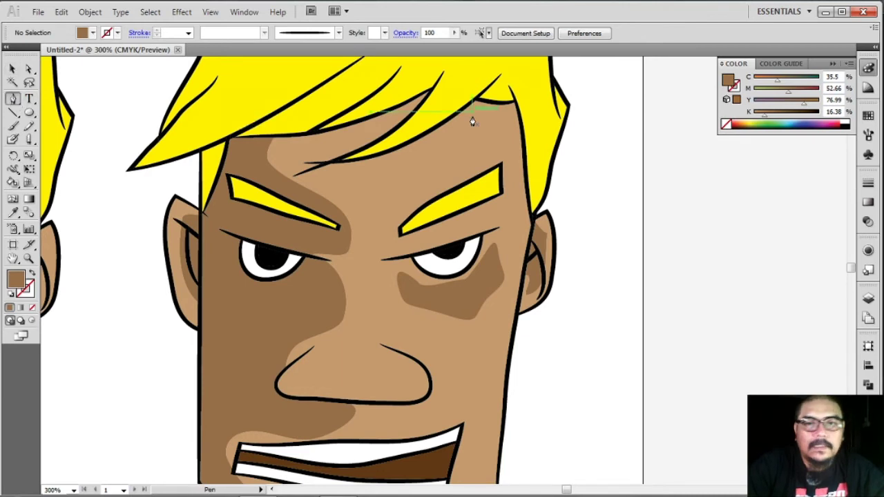
Pen-draw a curved dark brown shadow along the upper right temple below the hairline
left_click(479, 109)
left_click(497, 133)
left_click_drag(502, 156, 516, 183)
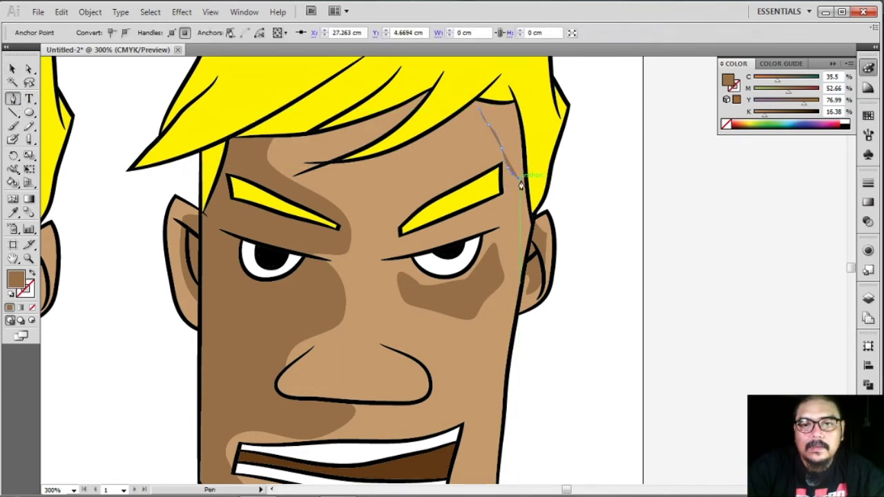
left_click(521, 186)
left_click_drag(513, 116, 480, 109)
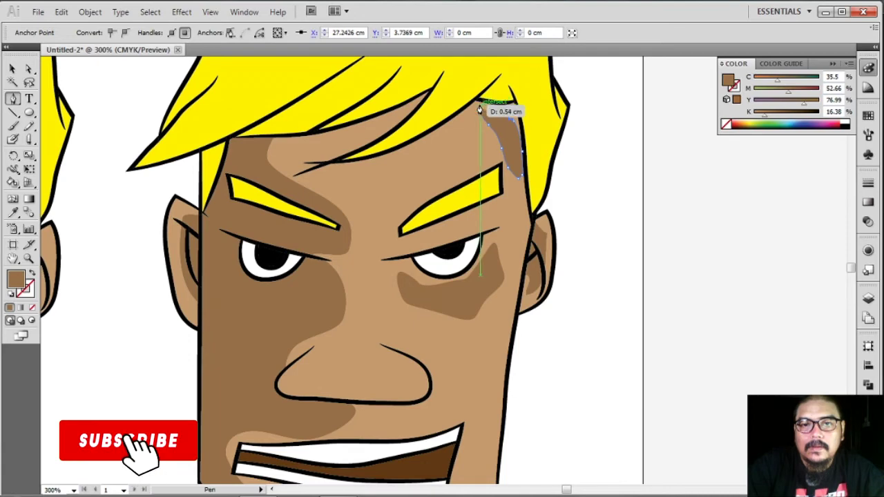
left_click_drag(479, 109, 479, 111)
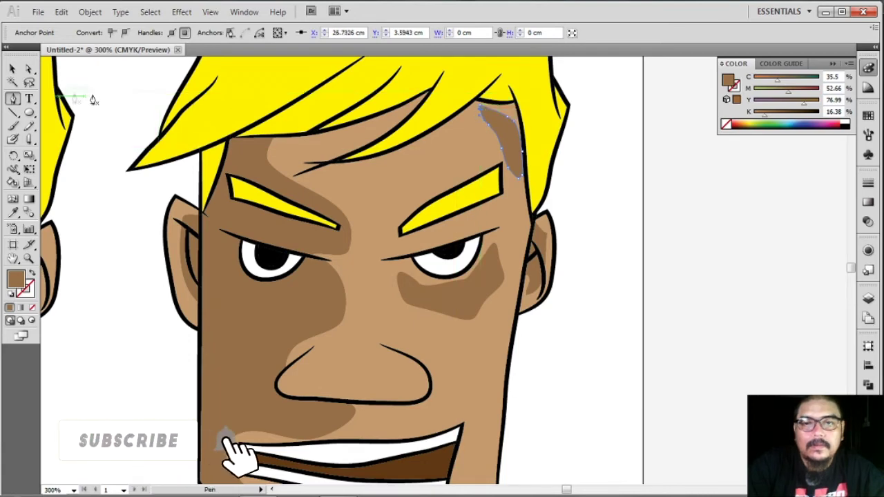
key("v")
left_click(700, 243)
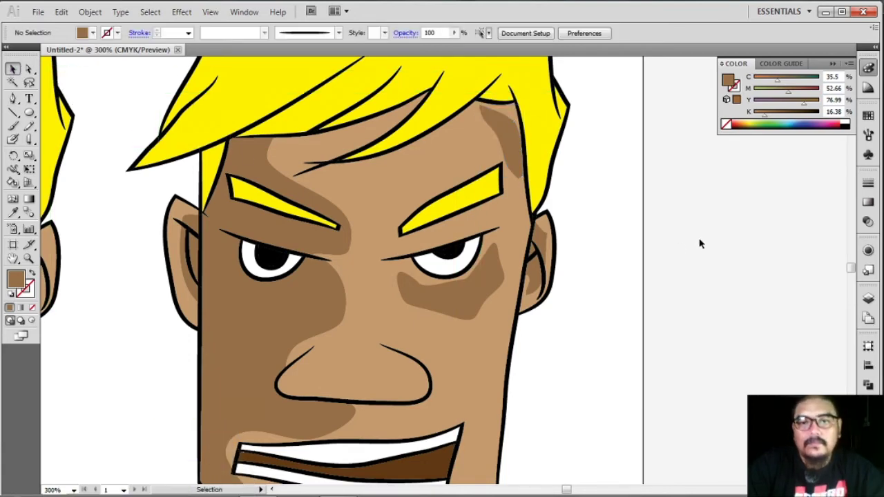
Pen-draw a small dark brown shadow patch just under the lower lip, above the chin
left_click_drag(656, 301, 628, 212)
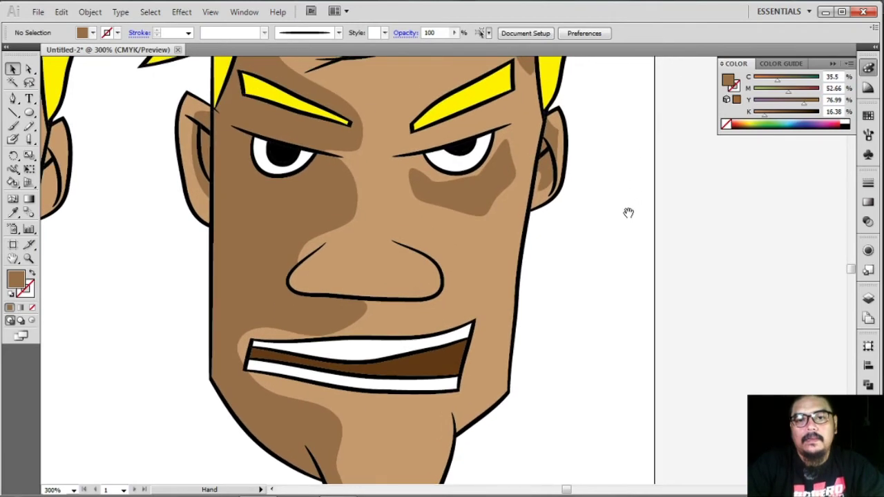
left_click_drag(590, 266, 636, 165)
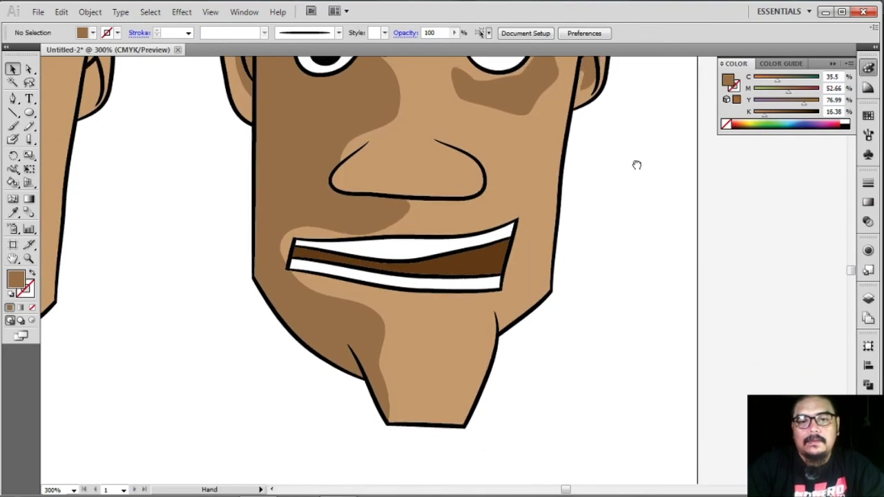
left_click(15, 100)
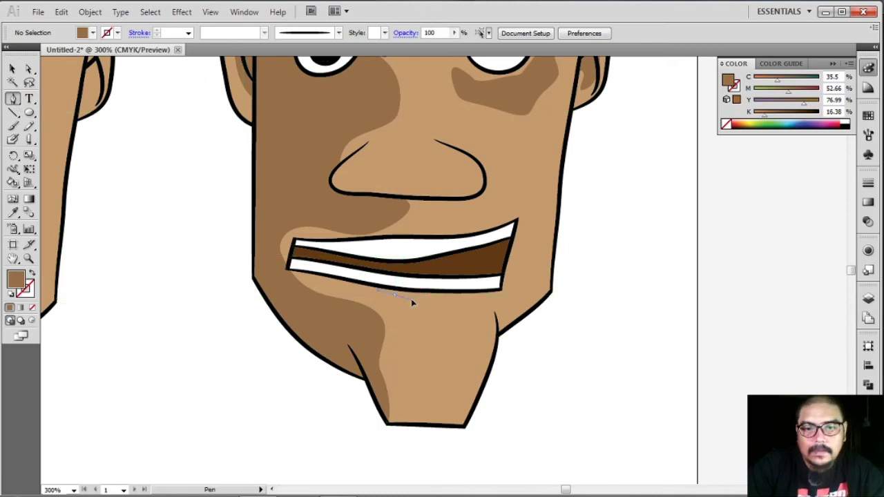
mouse_move(412, 303)
left_mouse_down()
mouse_move(438, 302)
mouse_move(432, 313)
left_mouse_up()
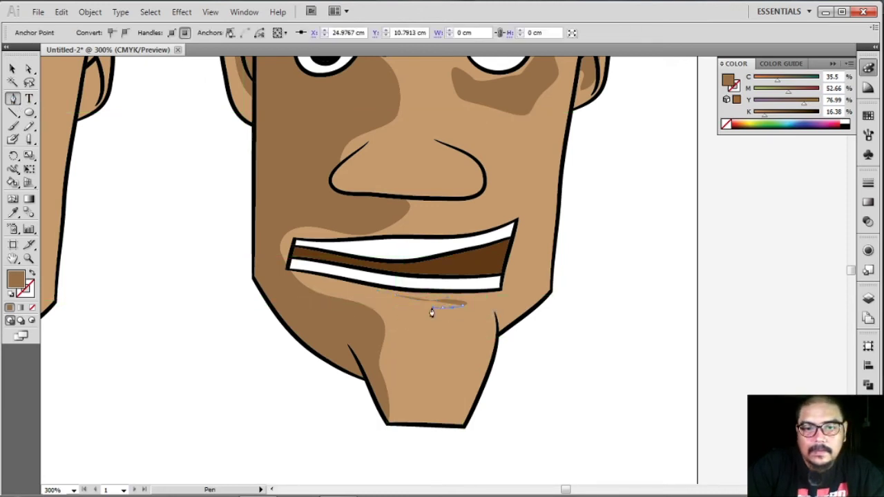
left_click(394, 301)
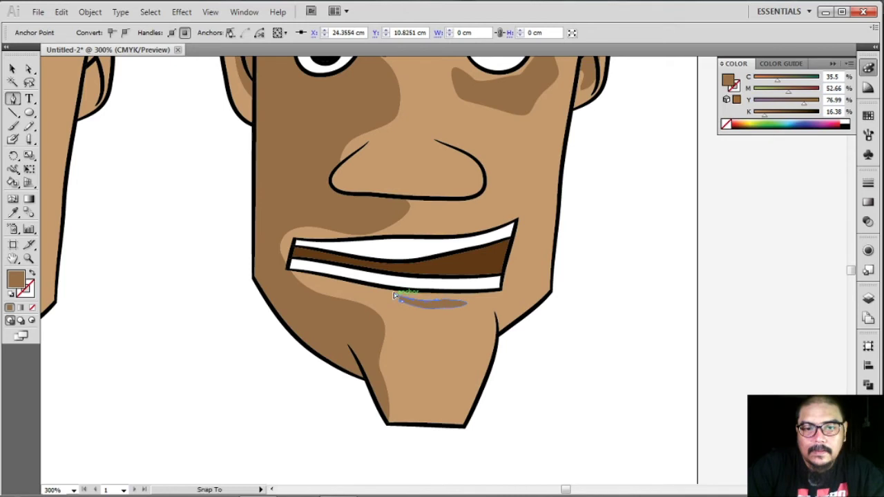
mouse_move(393, 295)
left_mouse_down()
mouse_move(384, 280)
mouse_move(394, 298)
left_mouse_up()
left_click(14, 69)
left_click(649, 306)
mouse_move(629, 205)
left_mouse_down()
mouse_move(598, 368)
mouse_move(635, 290)
mouse_move(609, 380)
mouse_move(634, 351)
left_mouse_up()
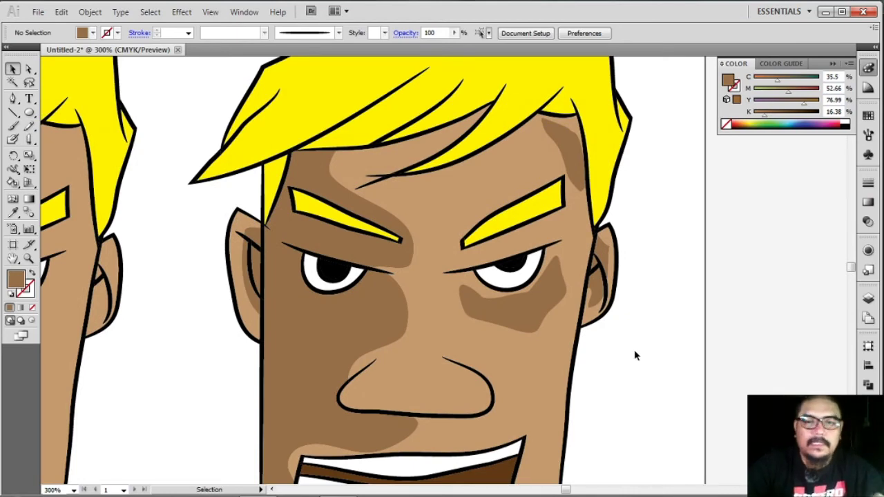
Knife-cut a slice down the face's left edge through the shadow side
scroll(338, 256, "down", 1)
scroll(338, 255, "down", 3)
scroll(338, 256, "down", 1)
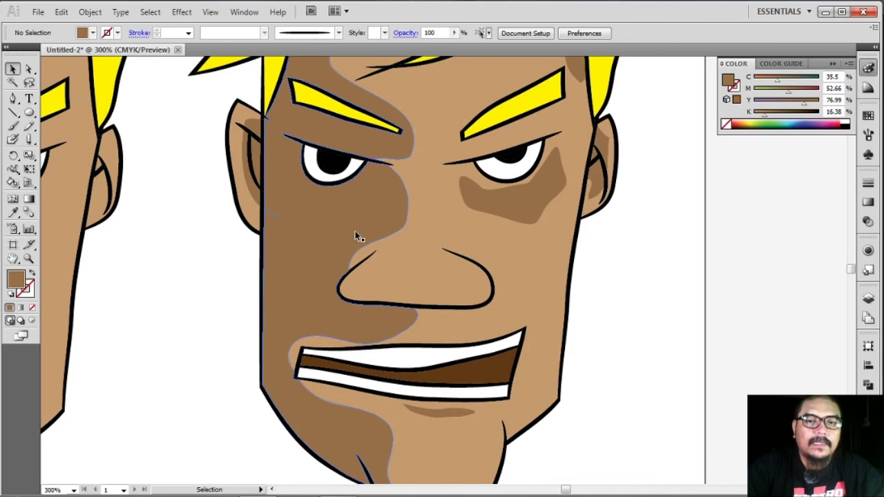
scroll(355, 230, "up", 1)
scroll(354, 230, "up", 2)
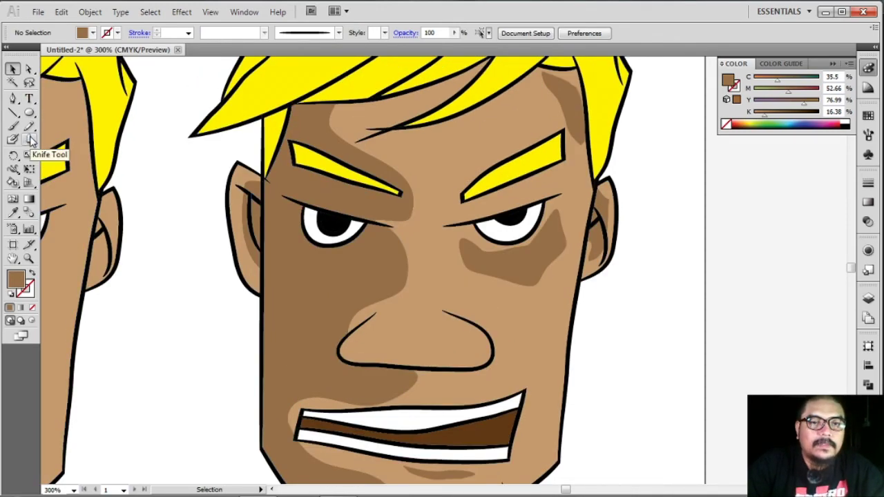
left_click(30, 139)
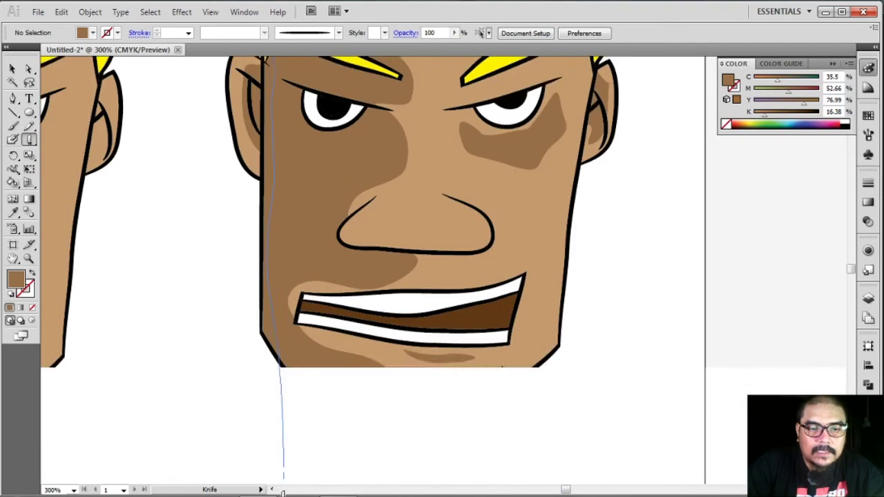
left_click_drag(276, 466, 287, 445)
scroll(327, 314, "up", 5)
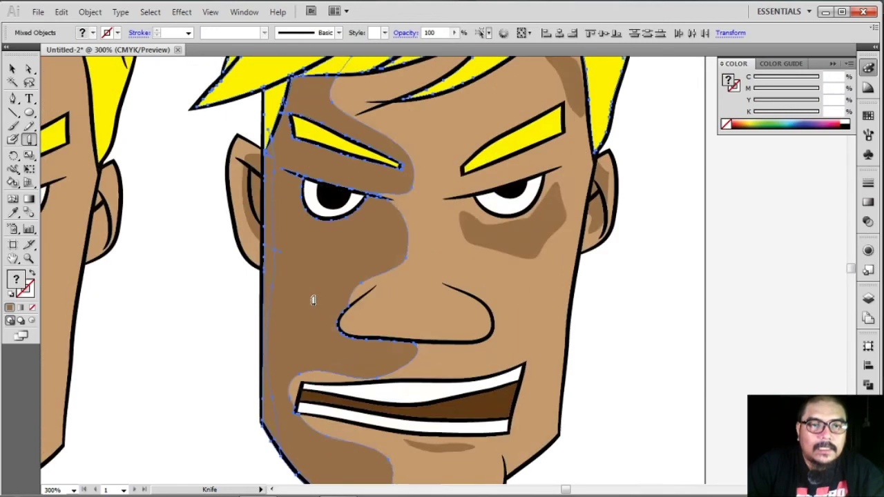
scroll(270, 273, "up", 1)
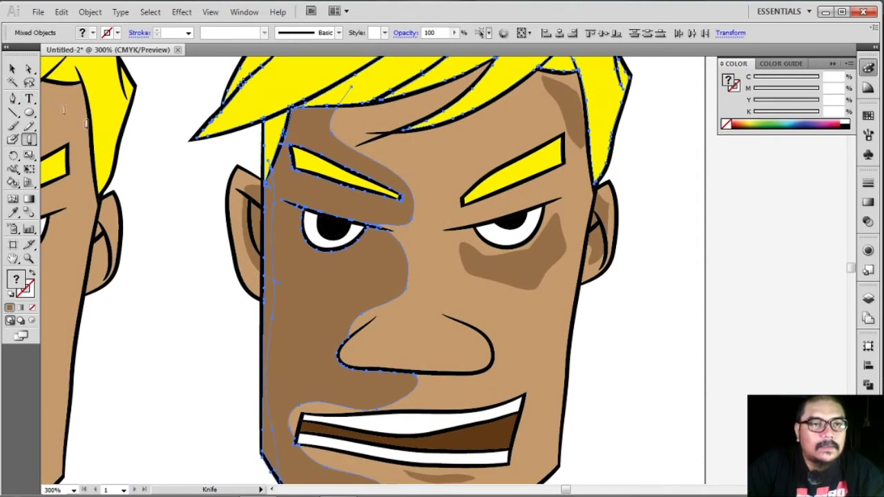
Direct-select the thin sliver along the left face edge
left_click(11, 68)
left_click(198, 128)
key("a")
left_click(271, 228)
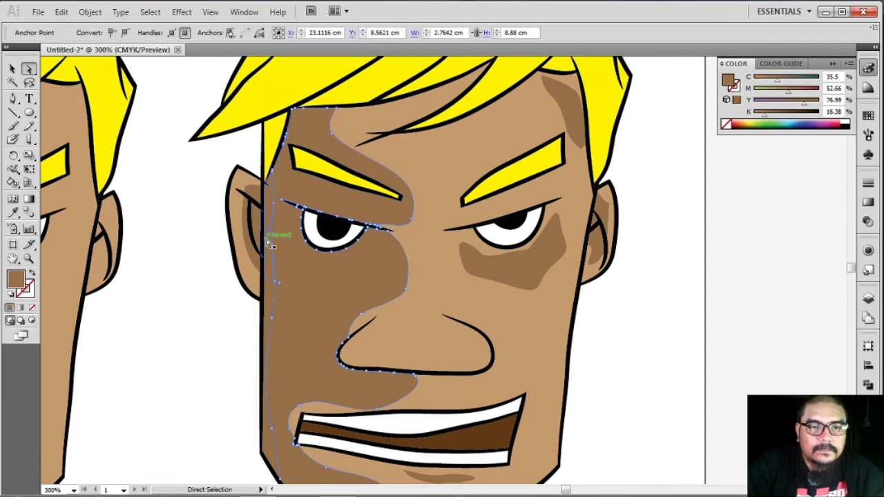
left_click(275, 295)
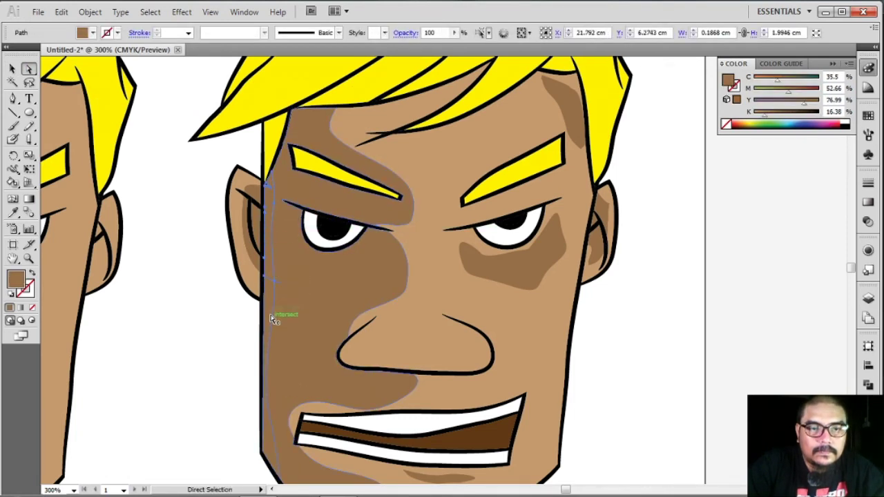
left_click(270, 318, "alt")
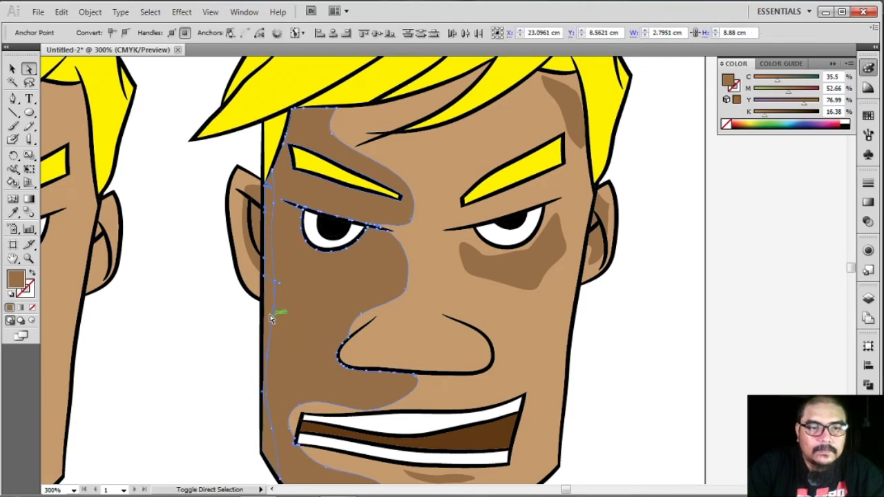
left_click(270, 315)
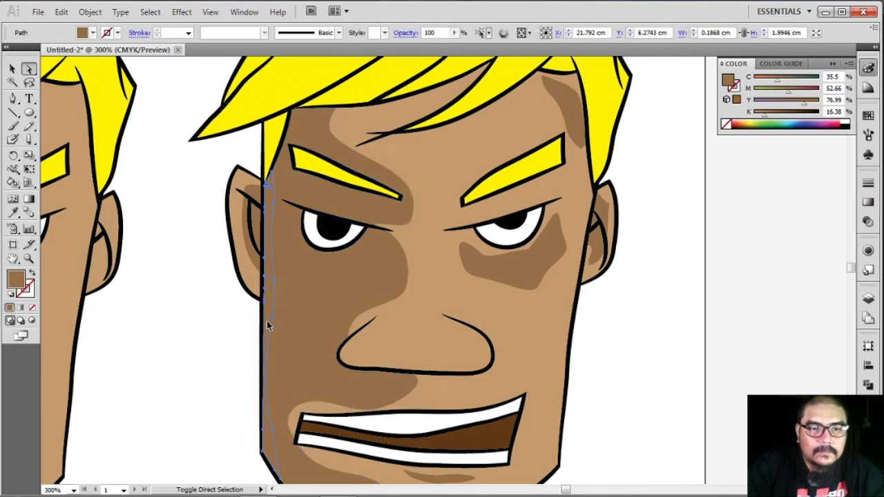
Fill the thin left-edge strip with light peach E5AB7F, then deselect it
double_click(21, 283)
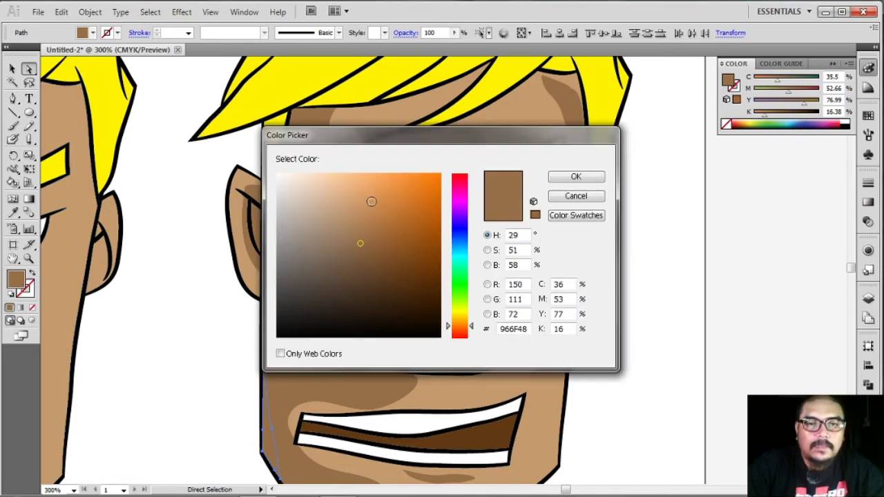
left_click(364, 200)
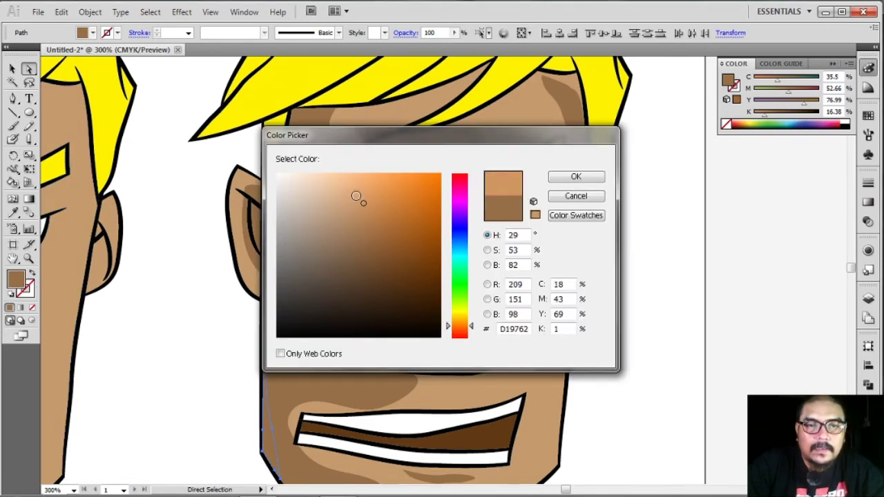
left_click(354, 194)
left_click(566, 178)
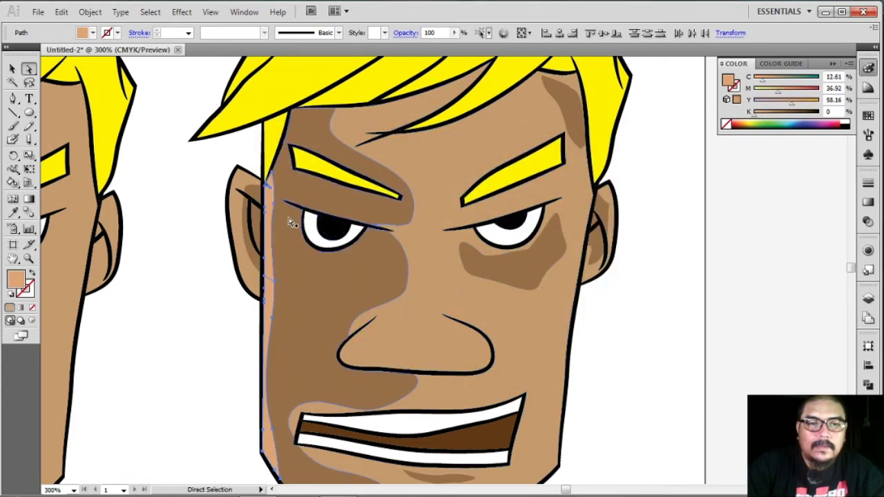
double_click(21, 280)
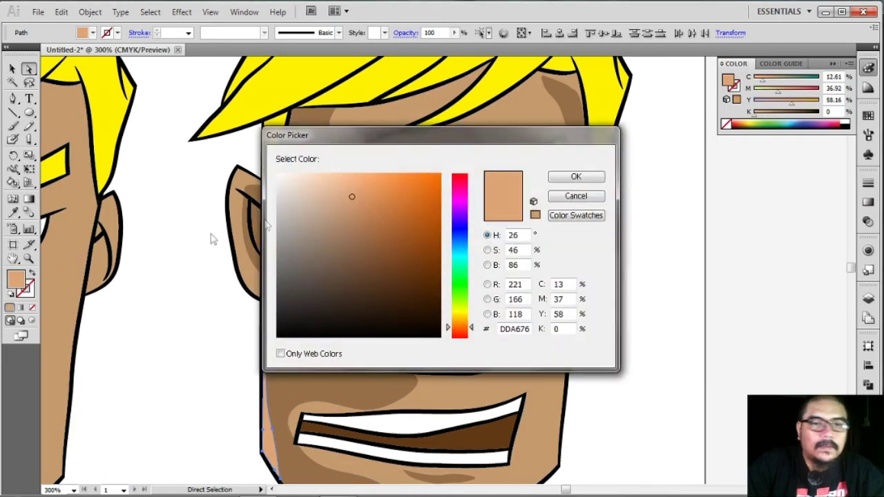
left_click(350, 192)
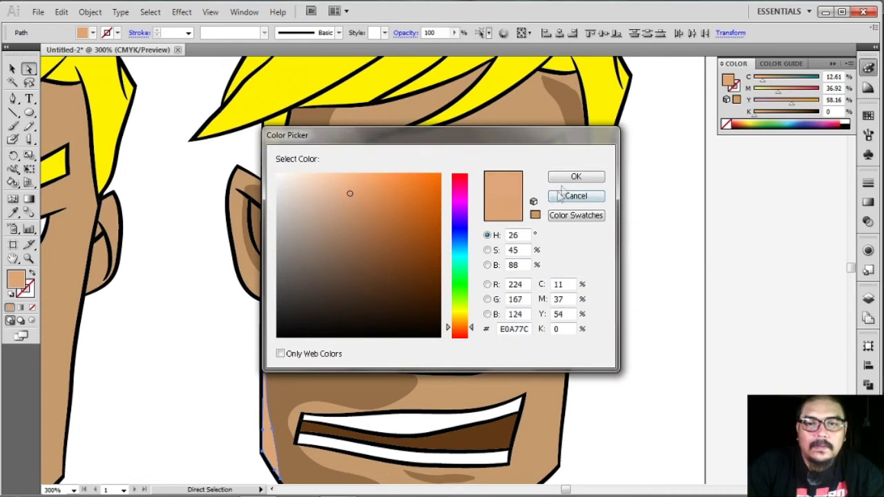
left_click(352, 189)
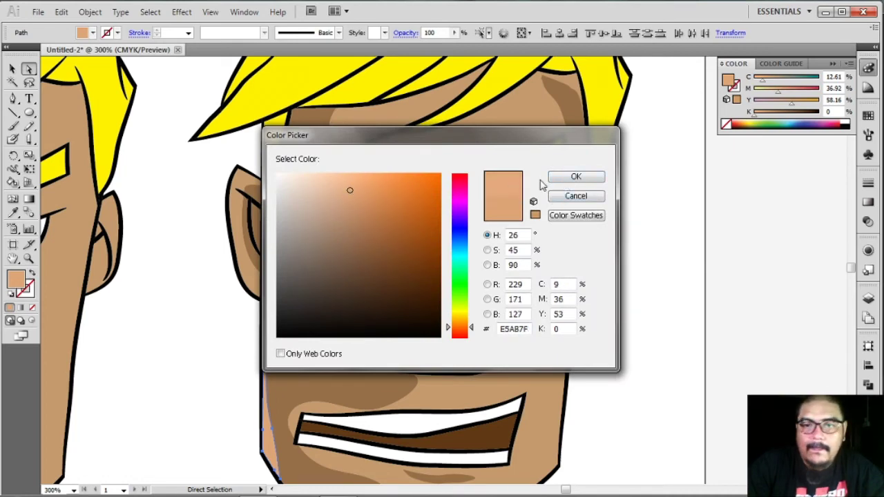
left_click(575, 177)
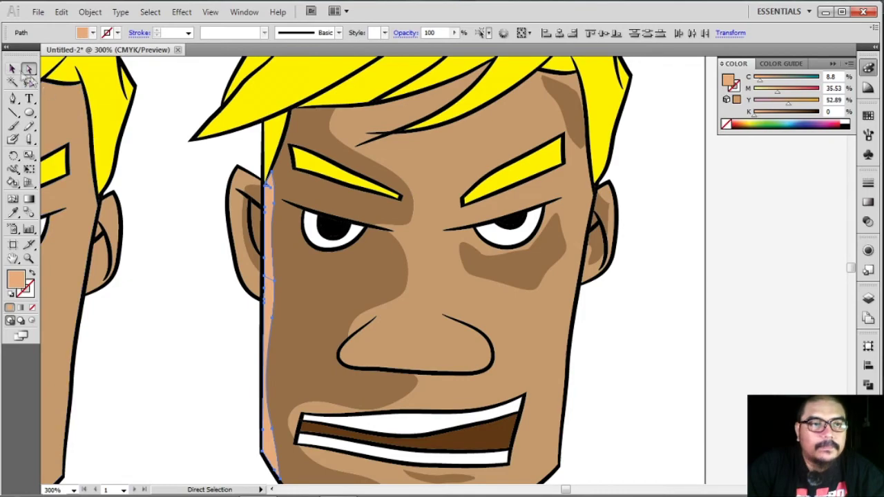
left_click(13, 69)
left_click(145, 158)
scroll(245, 209, "down", 1)
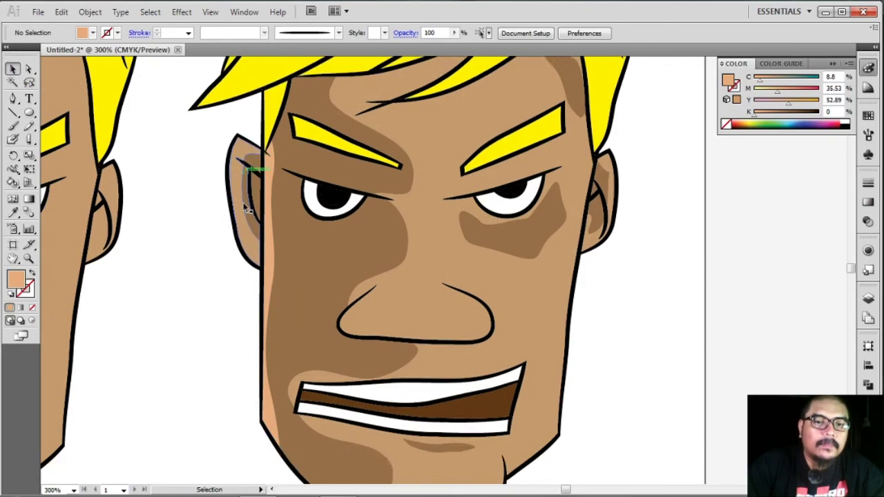
Knife-cut a narrow strip off the left ear's outer edge
scroll(261, 188, "down", 5)
scroll(262, 187, "up", 7)
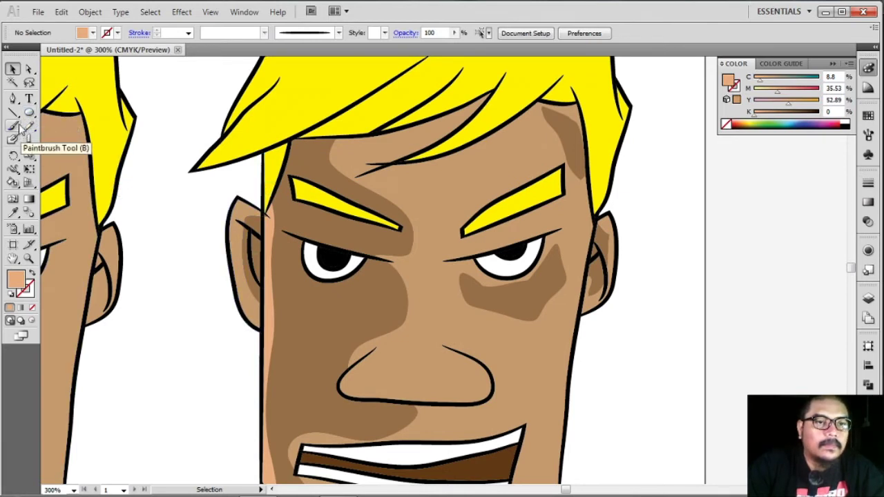
left_click(29, 140)
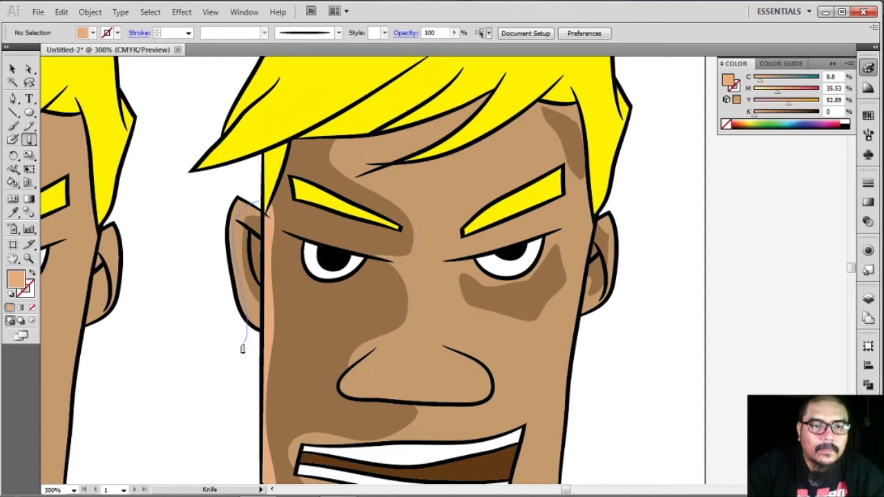
left_click_drag(242, 349, 242, 349)
left_click(13, 69)
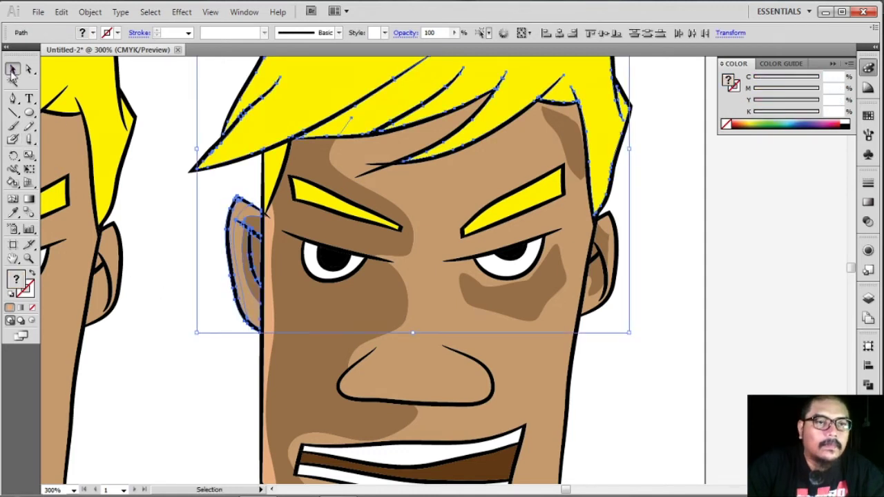
left_click(186, 254)
Select the ear-edge sliver and eyedropper the light peach rim colour onto it
left_click(29, 69)
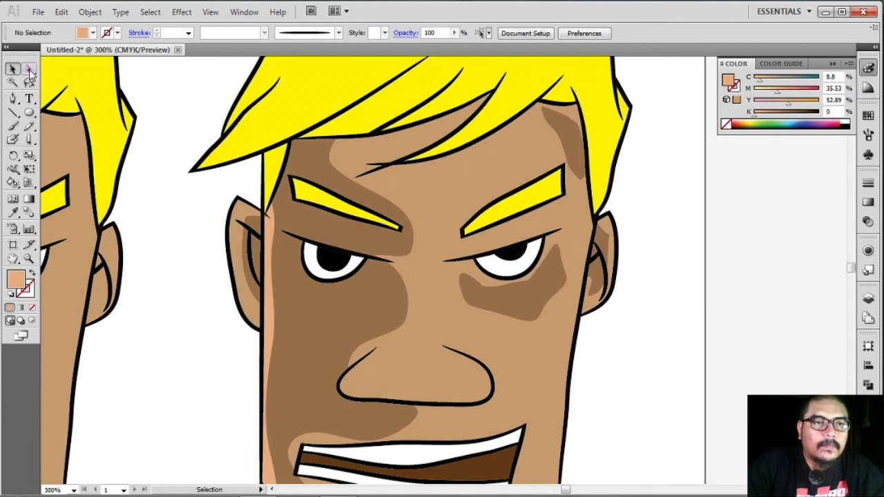
left_click(235, 225)
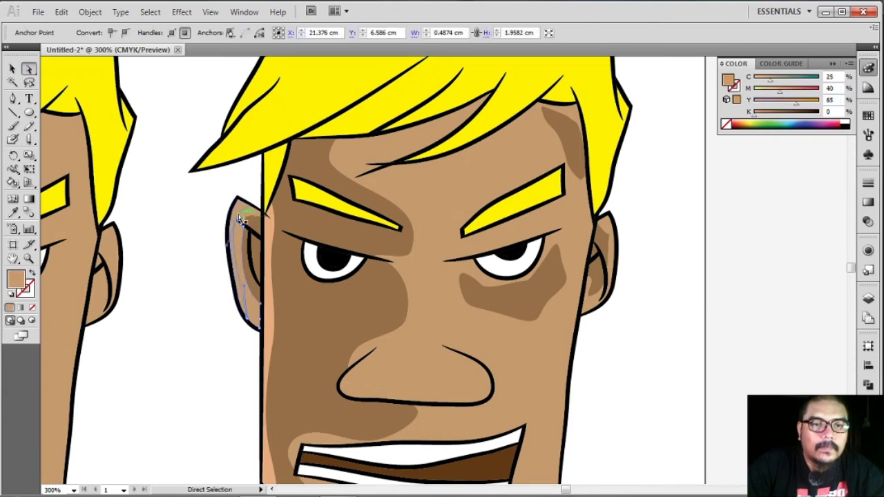
left_click(239, 206)
left_click(12, 211)
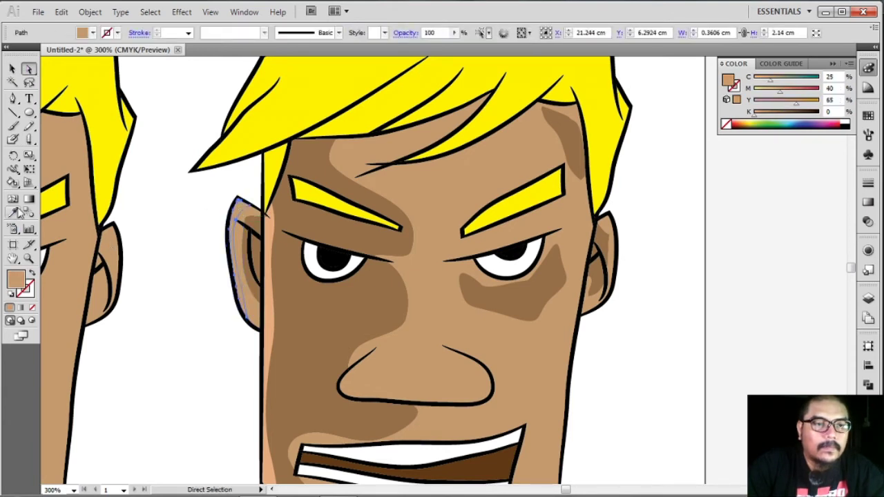
left_click(272, 232)
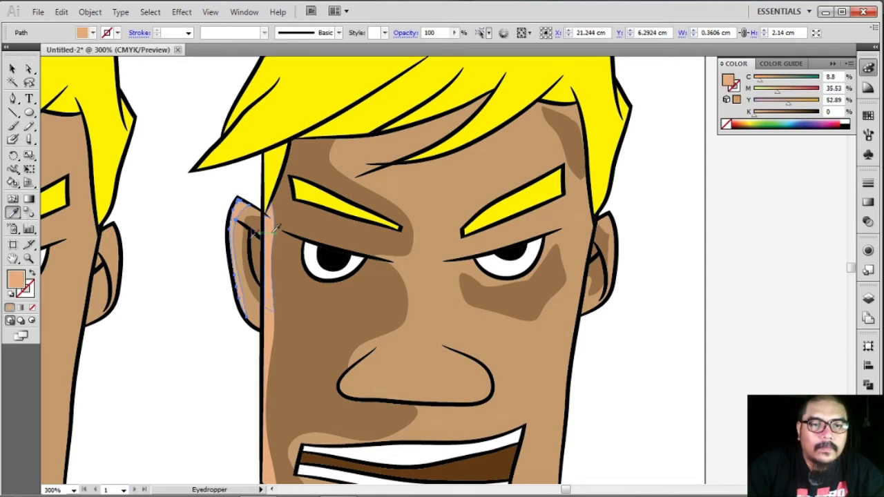
left_click(13, 69)
left_click(206, 155)
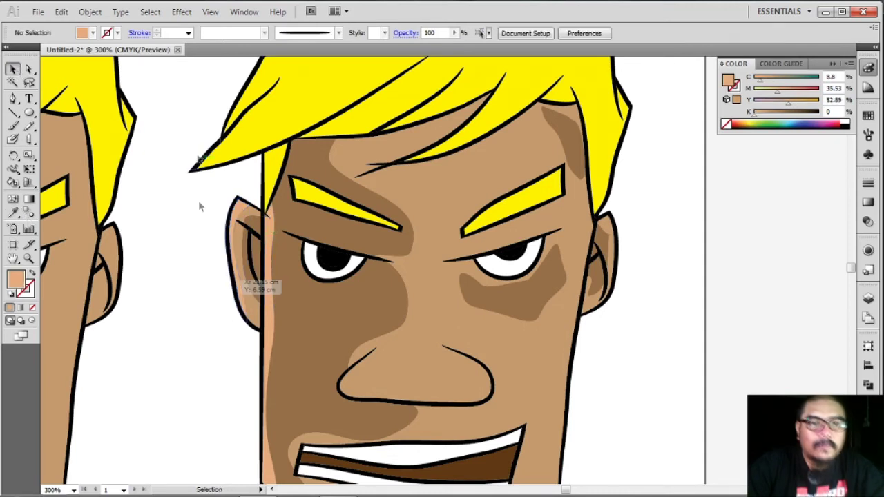
Slice a thin strip down the face's right edge with the Knife tool
key("space")
mouse_move(647, 365)
left_mouse_down()
mouse_move(560, 179)
mouse_move(564, 256)
mouse_move(553, 354)
mouse_move(551, 334)
left_mouse_up()
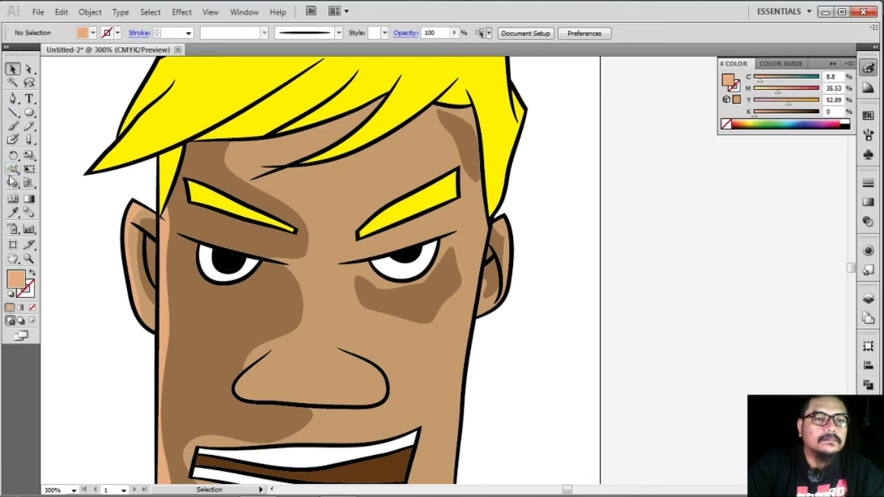
left_click(30, 140)
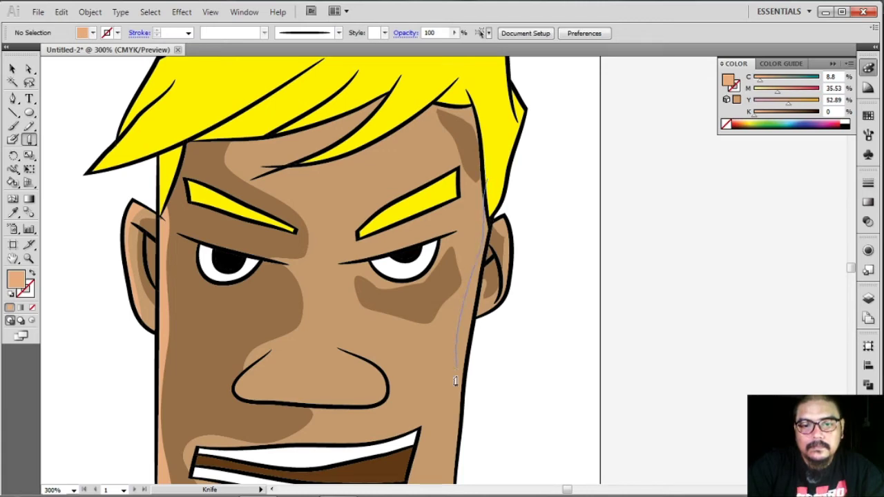
left_click_drag(448, 454, 439, 486)
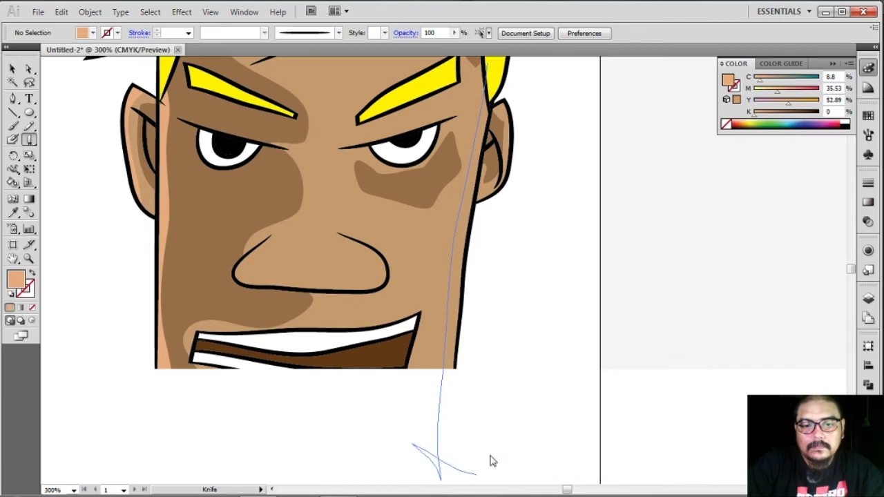
left_click_drag(491, 461, 503, 407)
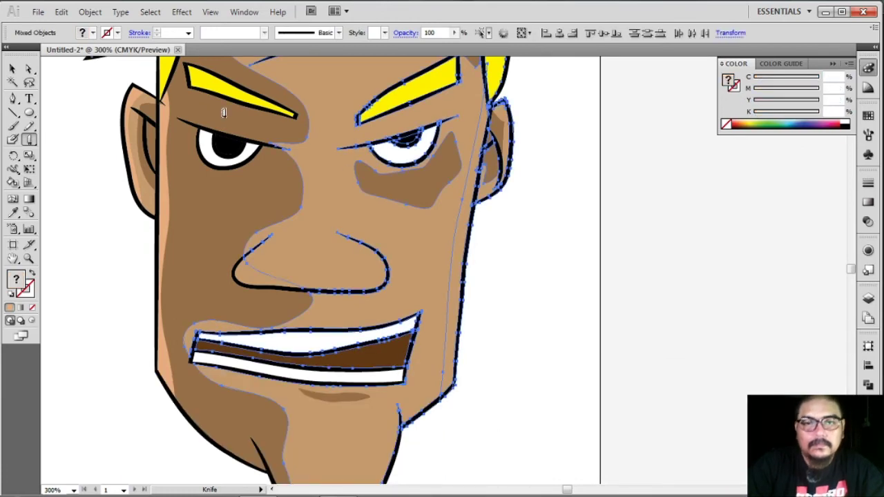
scroll(348, 173, "up", 3)
key("v")
left_click(518, 244)
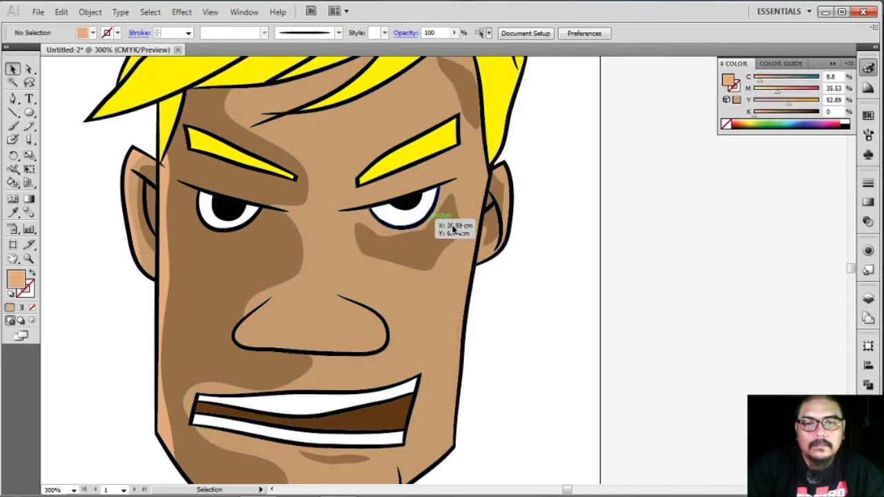
Fill the right-edge strip with the light peach skin colour and deselect it
left_click(29, 69)
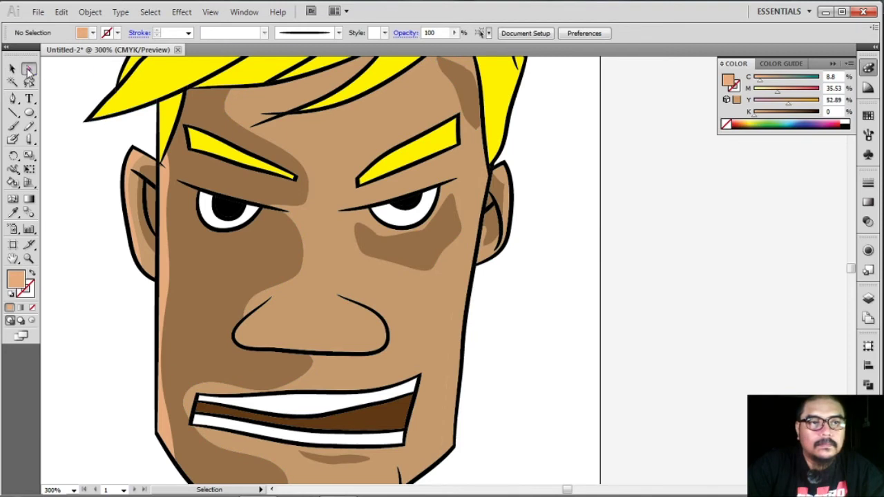
left_click(467, 277)
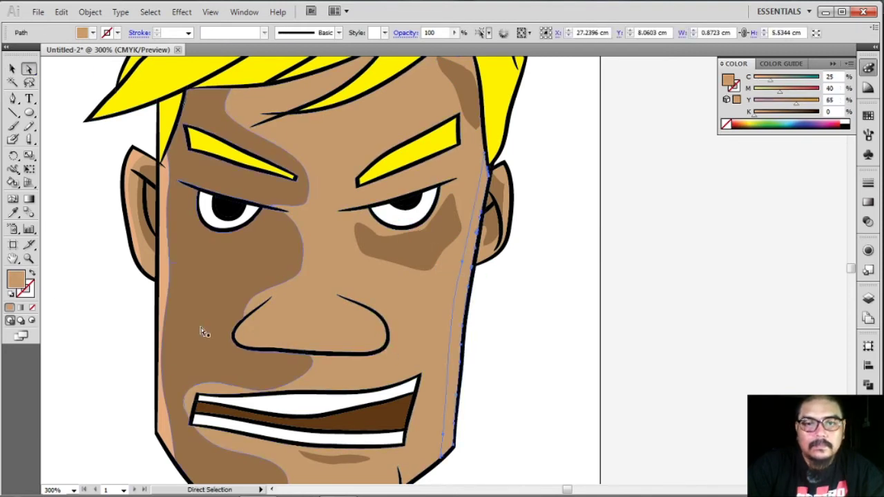
left_click(12, 212)
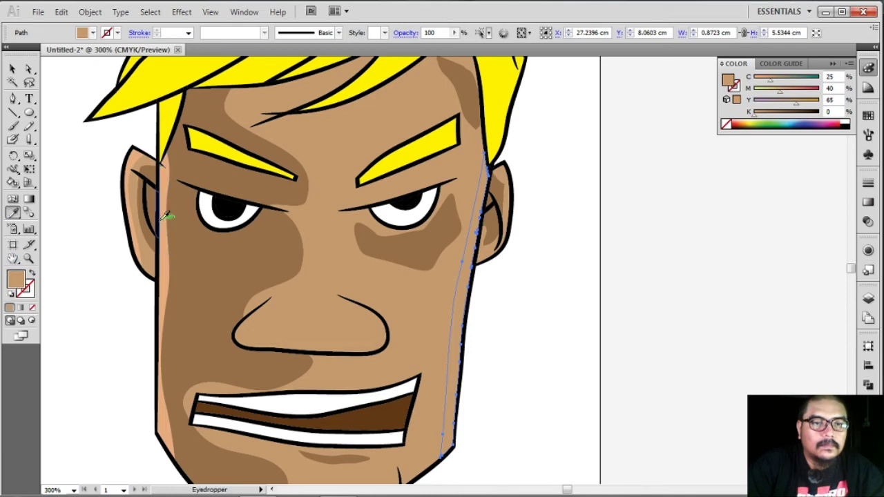
left_click(167, 263)
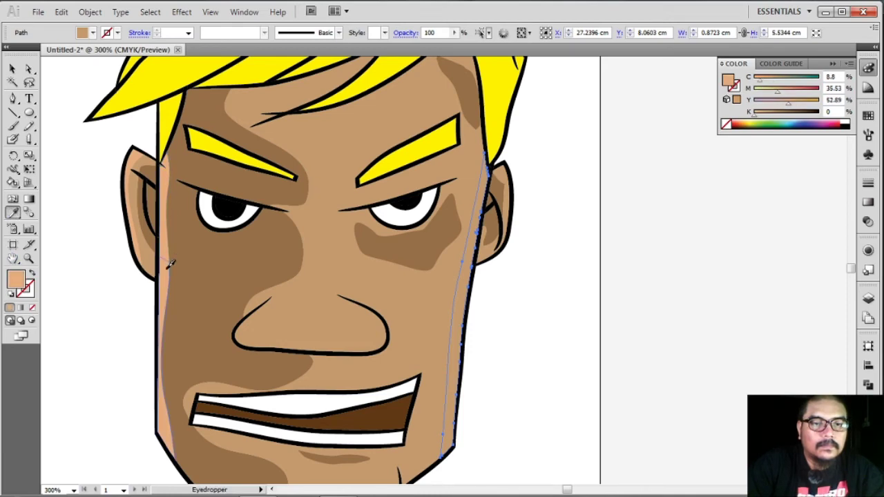
left_click(13, 69)
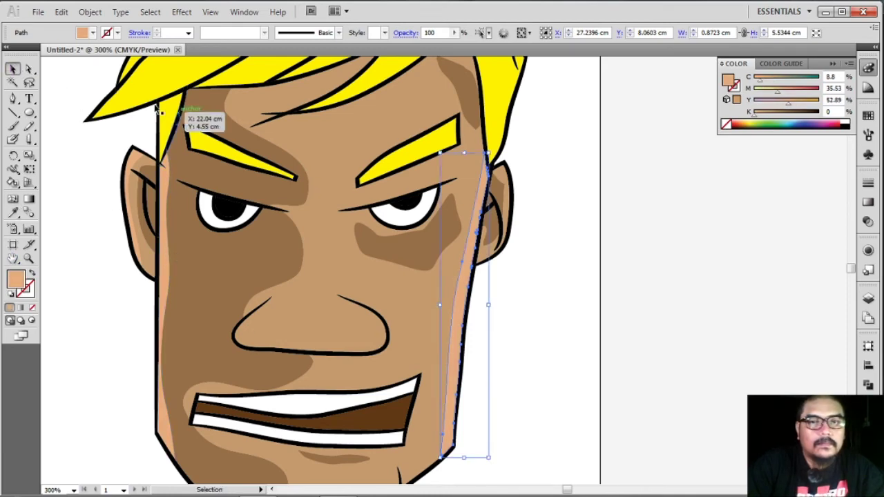
left_click(604, 223)
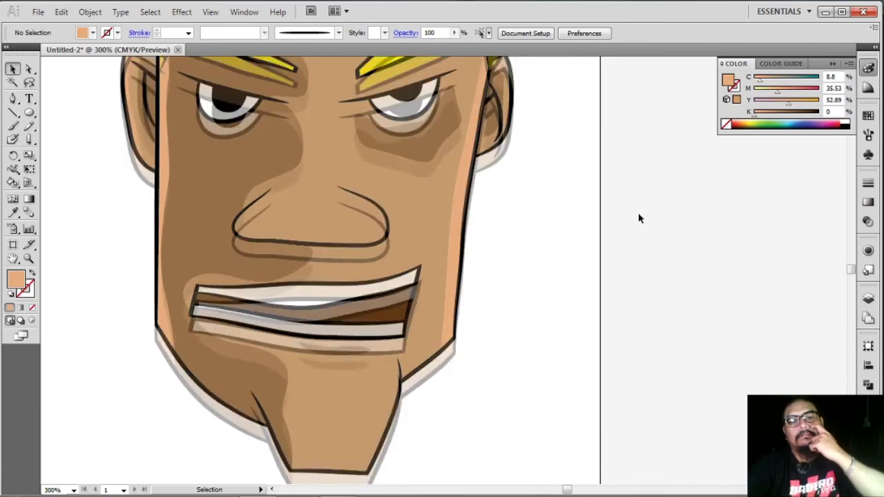
key("ctrl+minus")
key("ctrl+minus")
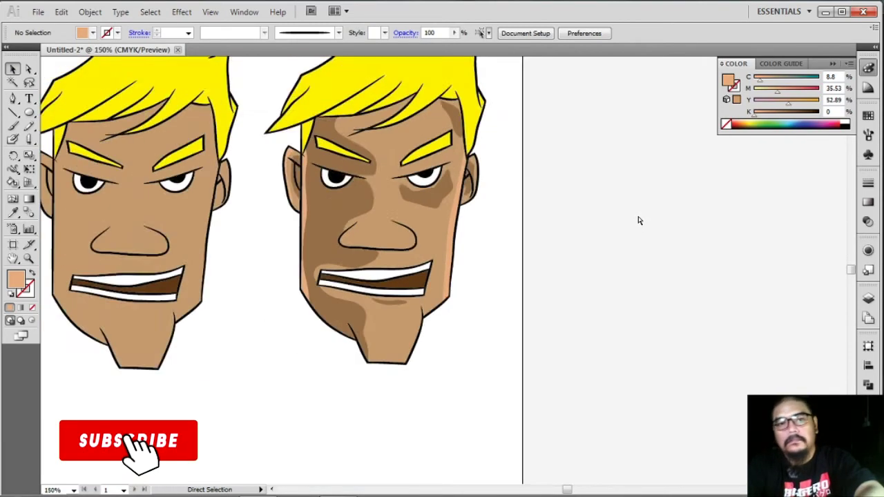
key("ctrl+minus")
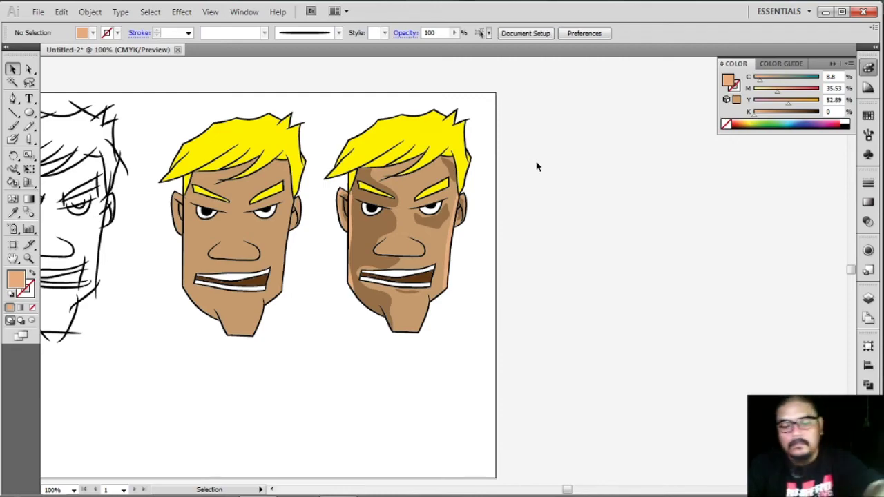
key("ctrl+equal")
key("ctrl+equal")
key("ctrl+equal")
Zoom in on the hair and draw a thin curved streak shape across the fringe
mouse_move(343, 158)
left_mouse_down()
mouse_move(489, 328)
mouse_move(558, 258)
left_mouse_up()
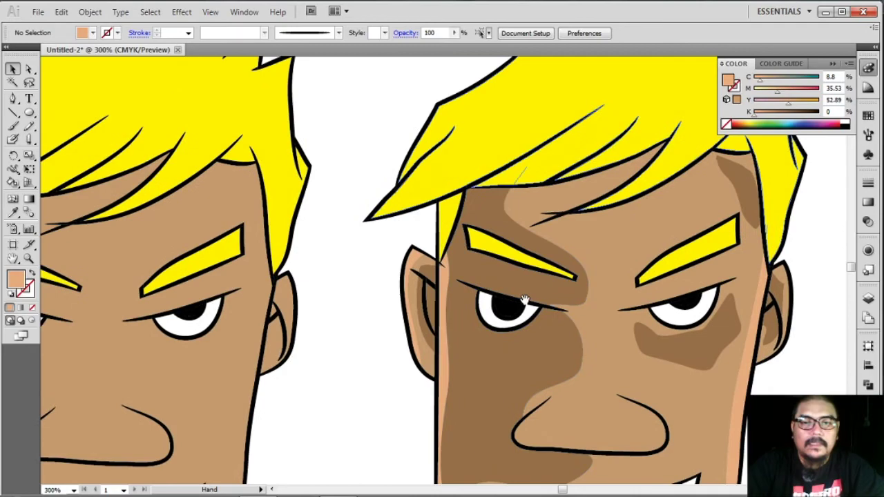
mouse_move(502, 198)
left_mouse_down()
mouse_move(540, 288)
mouse_move(482, 297)
mouse_move(347, 287)
mouse_move(323, 261)
left_mouse_up()
left_click(12, 98)
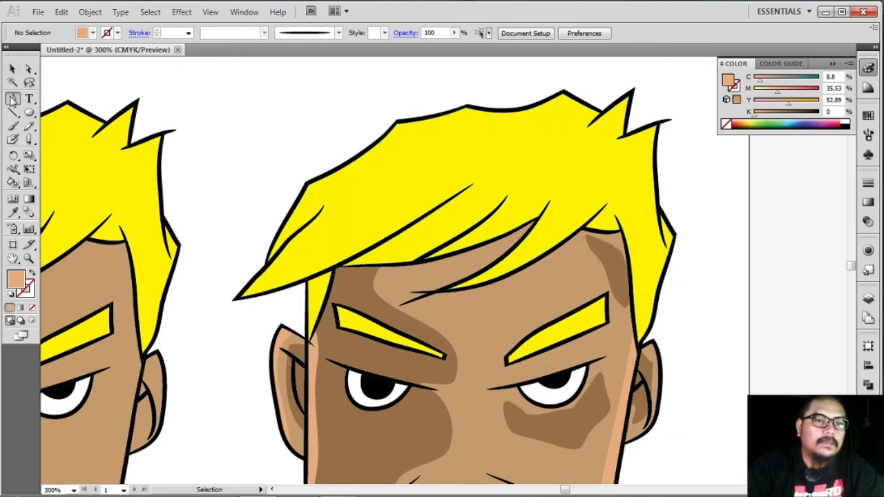
left_click(576, 122)
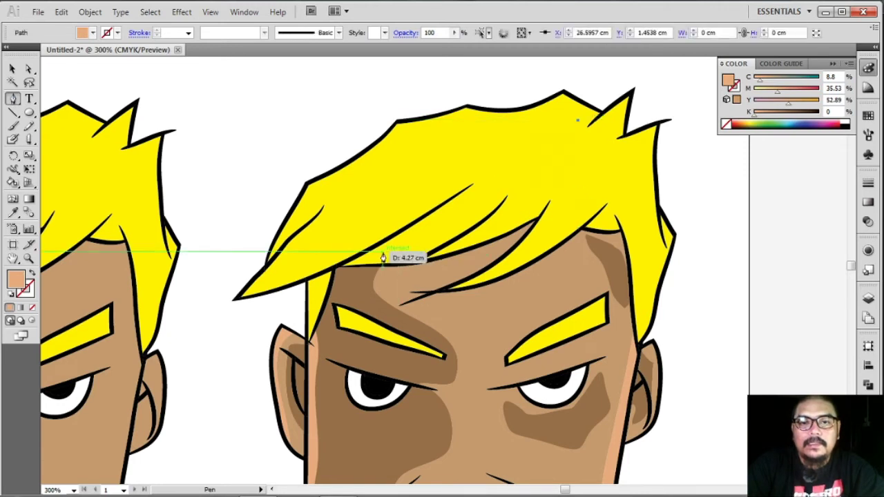
left_click_drag(388, 257, 320, 271)
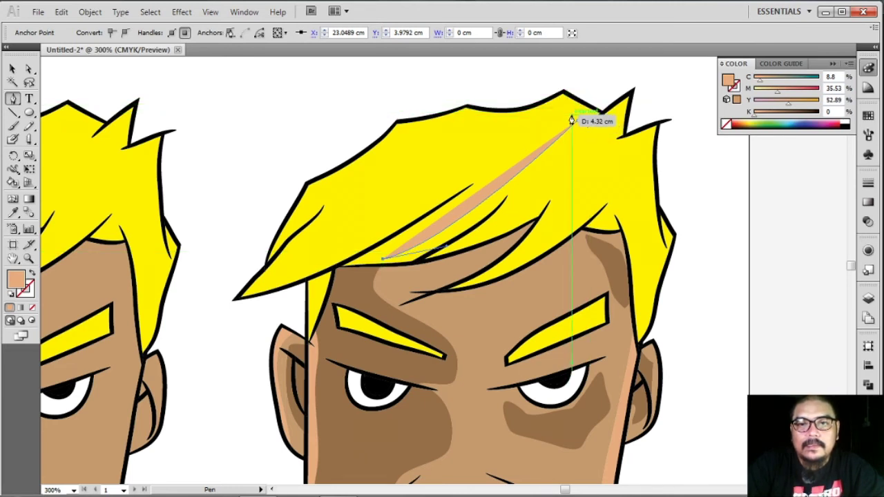
left_click_drag(571, 120, 658, 136)
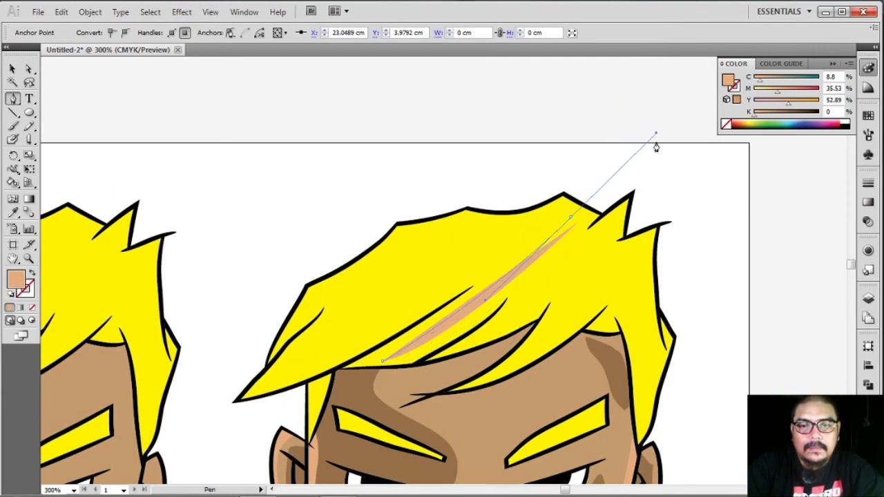
left_click(572, 221)
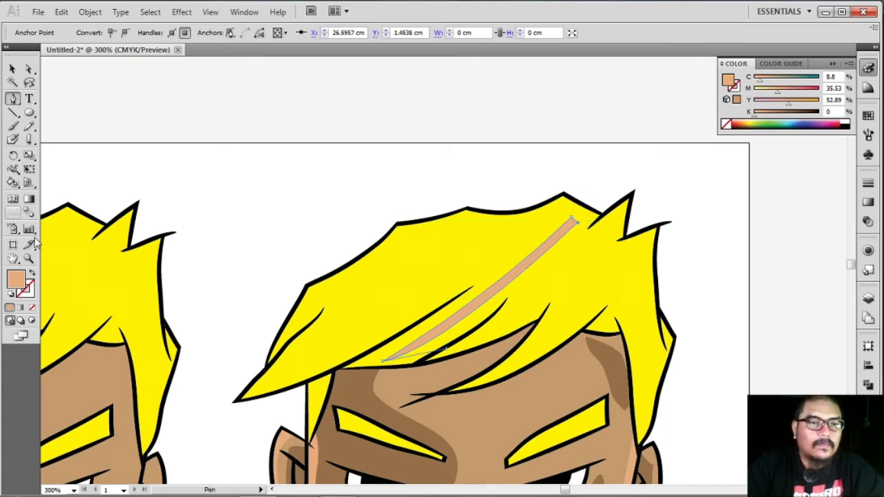
Fill the streak with a paler yellow (FFF145) sampled from the hair, then deselect
left_click(12, 212)
left_click(387, 290)
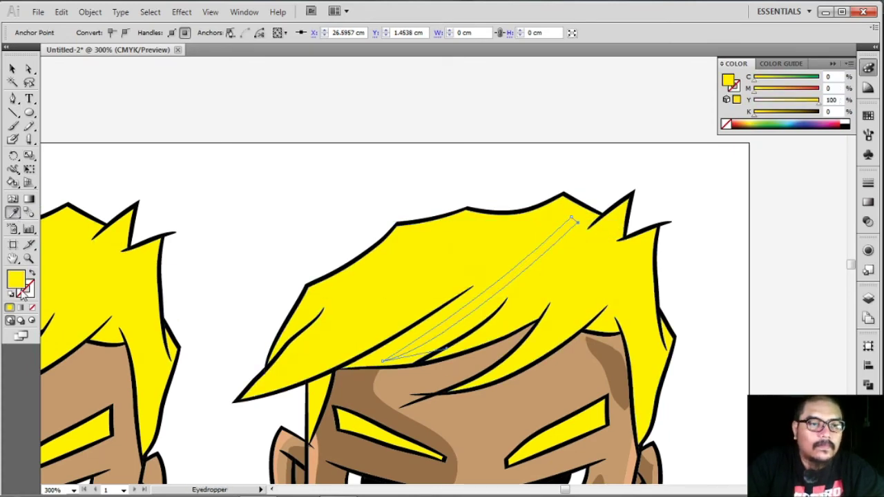
double_click(20, 283)
left_click_drag(432, 207, 397, 171)
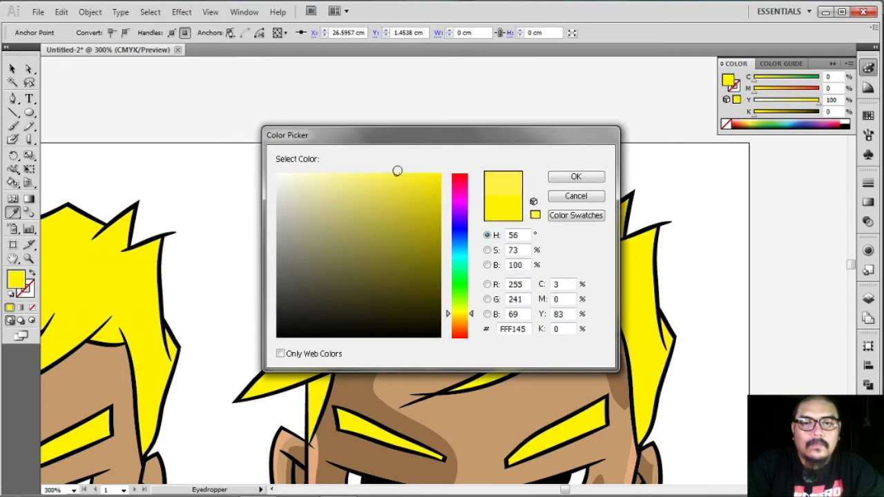
left_click(575, 178)
left_click(12, 69)
left_click(380, 187)
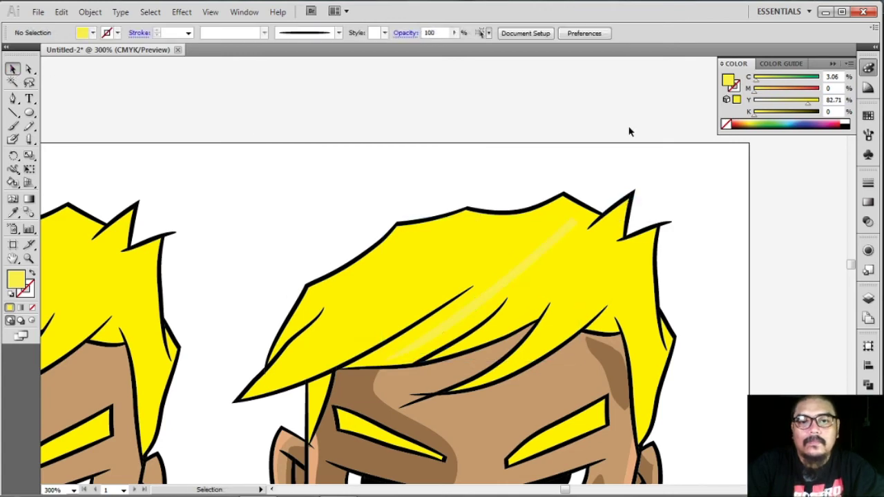
left_click_drag(629, 131, 633, 73)
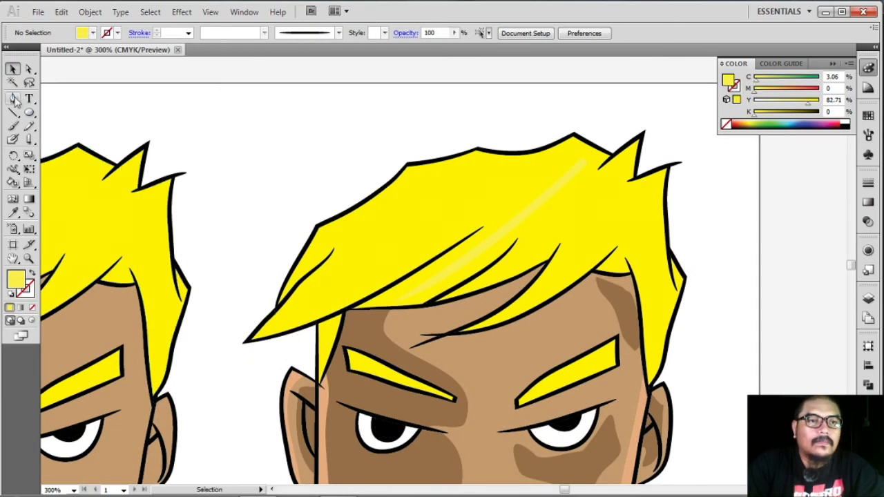
Draw a second curved highlight shape on the hair
left_click(14, 99)
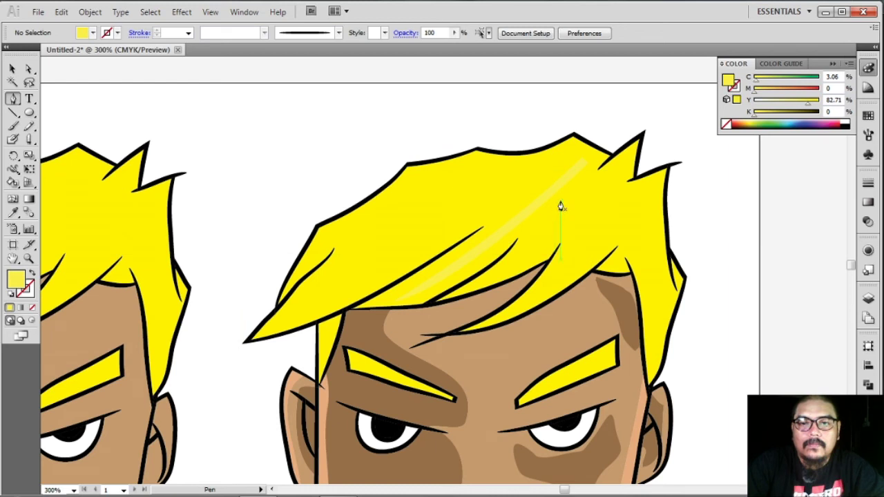
left_click(470, 287)
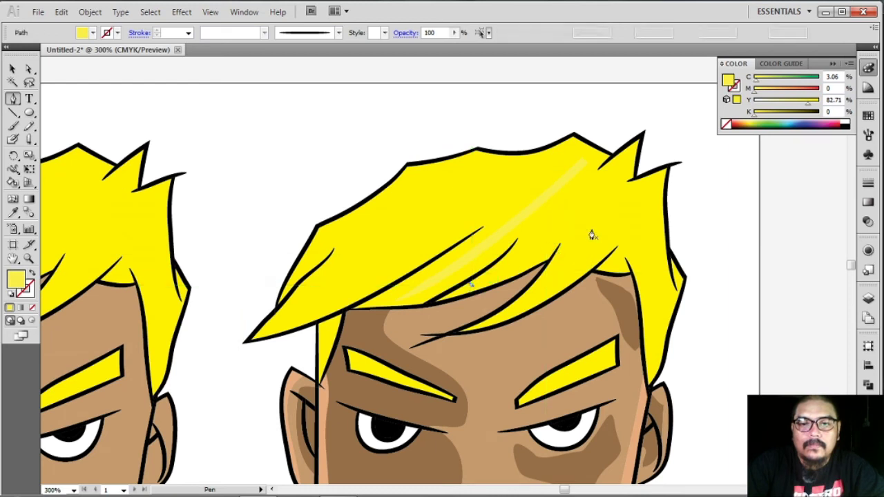
left_click_drag(577, 197, 593, 168)
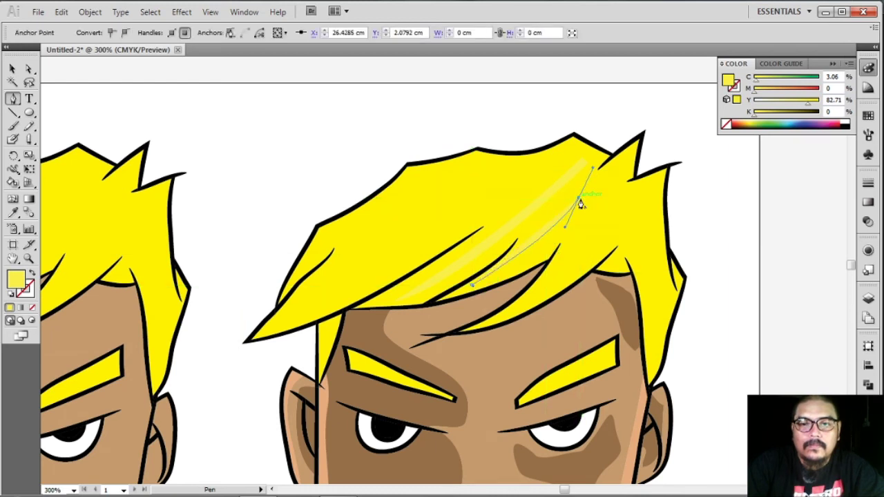
left_click(577, 197)
mouse_move(470, 286)
left_mouse_down()
mouse_move(383, 296)
mouse_move(368, 319)
left_mouse_up()
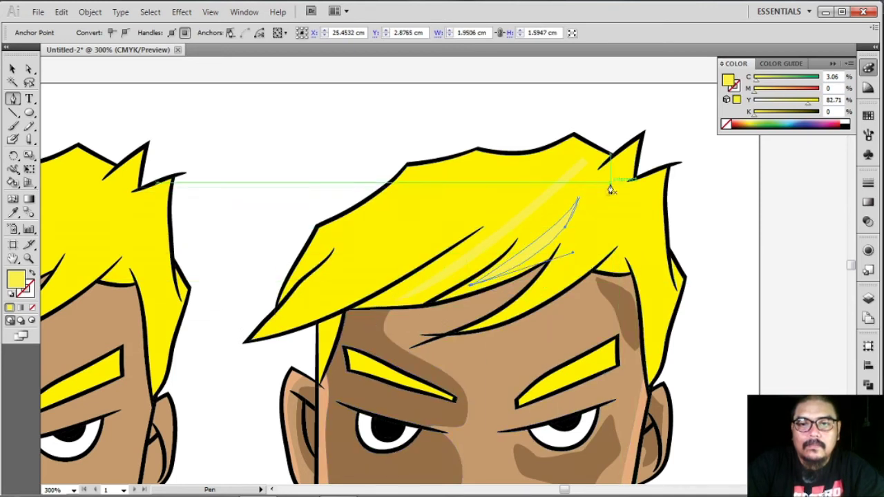
key("ctrl+shift+a")
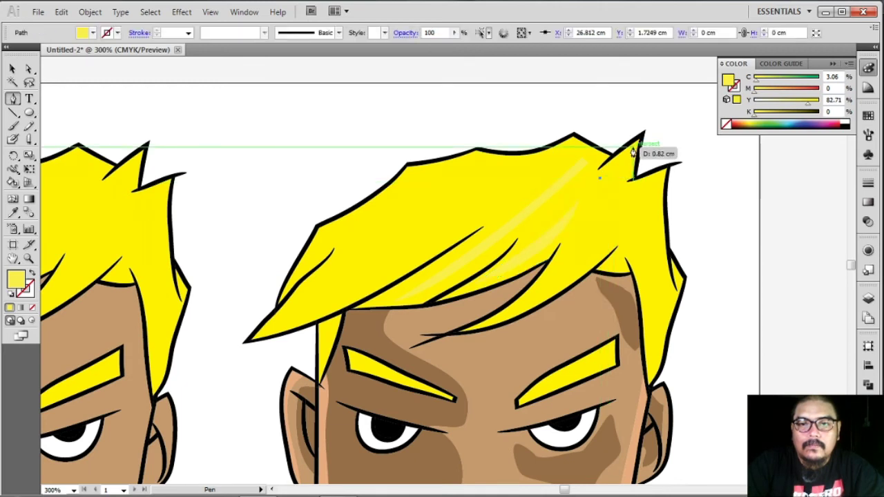
Add a small triangular highlight at a hair tip, abandoning a misplaced right-lock highlight
left_click(618, 176)
left_click(633, 146)
left_click(600, 178)
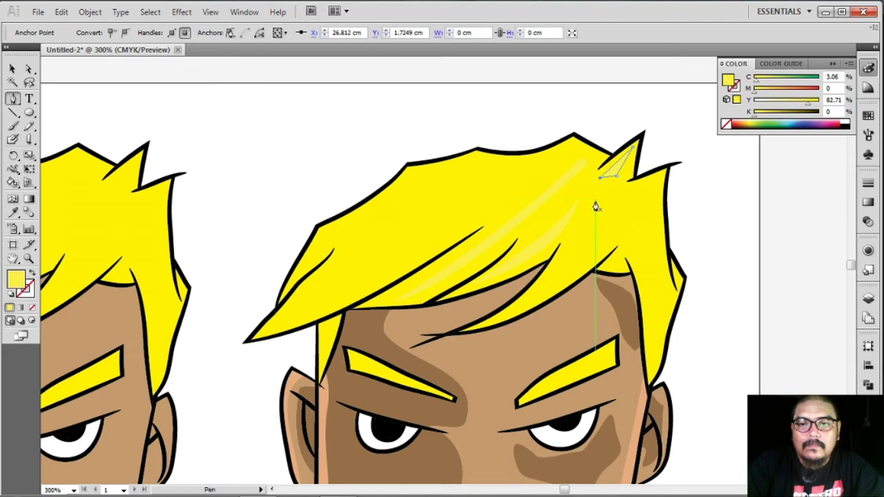
left_click(595, 201)
left_click(659, 180)
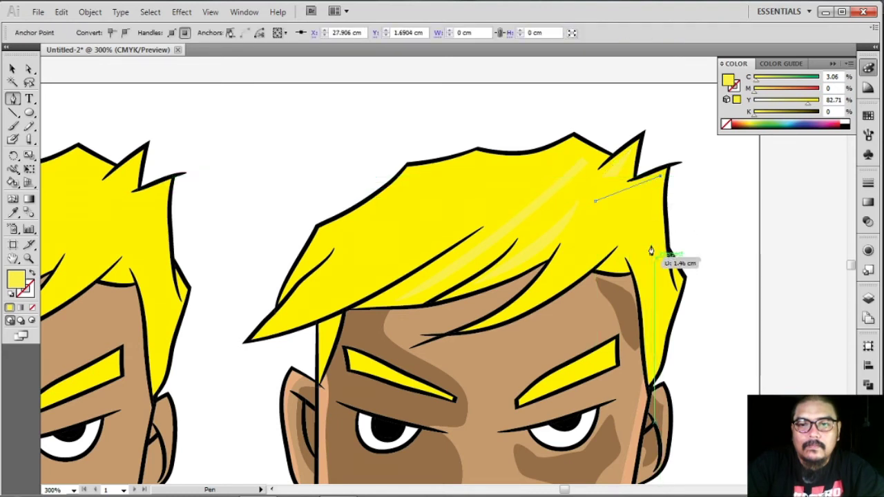
left_click(673, 290)
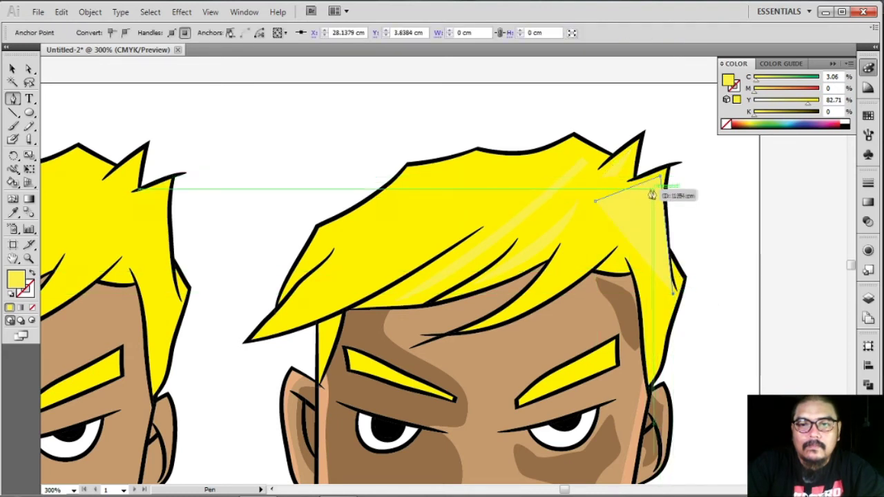
key("ctrl+z")
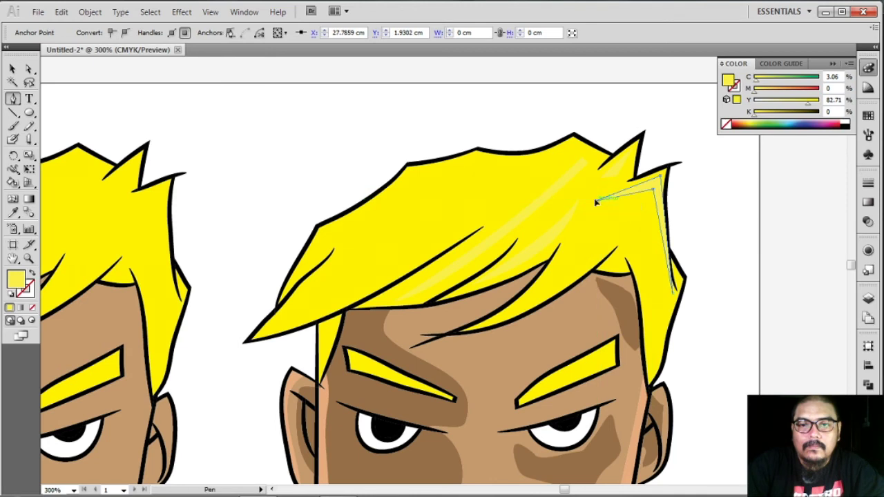
left_click(599, 207, "ctrl")
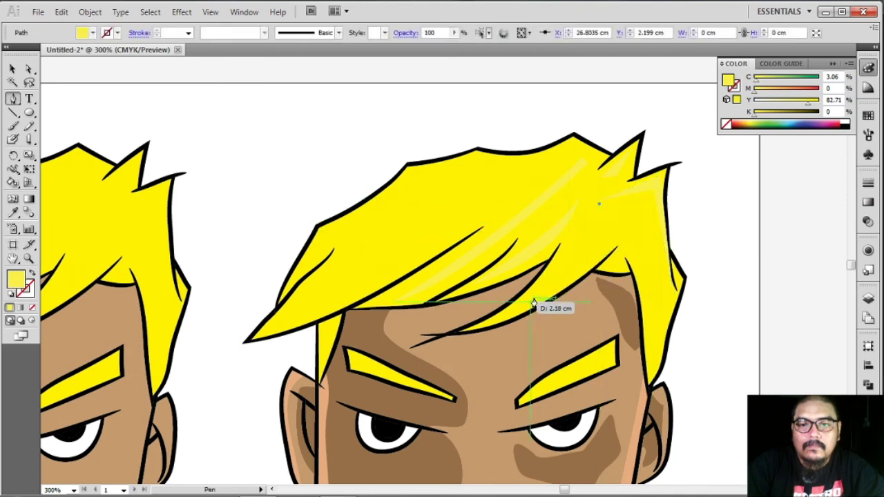
Draw a curved highlight running down to the hairline
left_click_drag(516, 307, 483, 323)
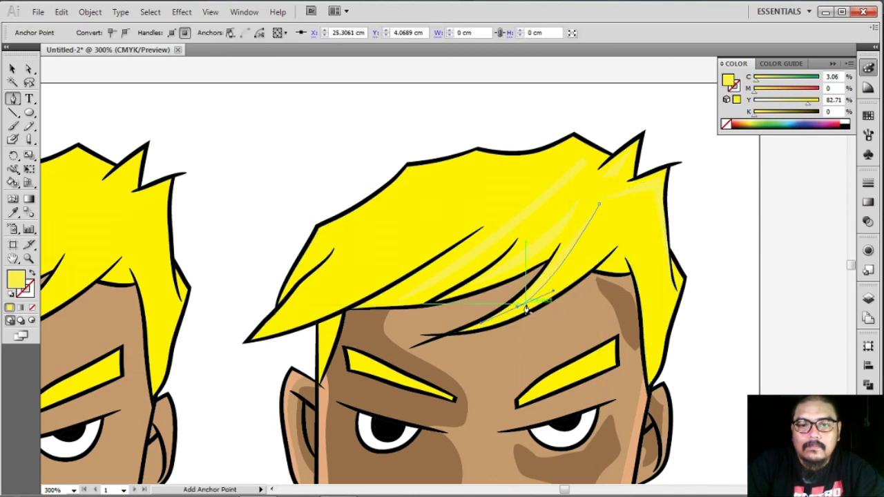
left_click(517, 307, "alt")
mouse_move(598, 219)
left_mouse_down()
mouse_move(611, 217)
mouse_move(679, 141)
mouse_move(663, 133)
left_mouse_up()
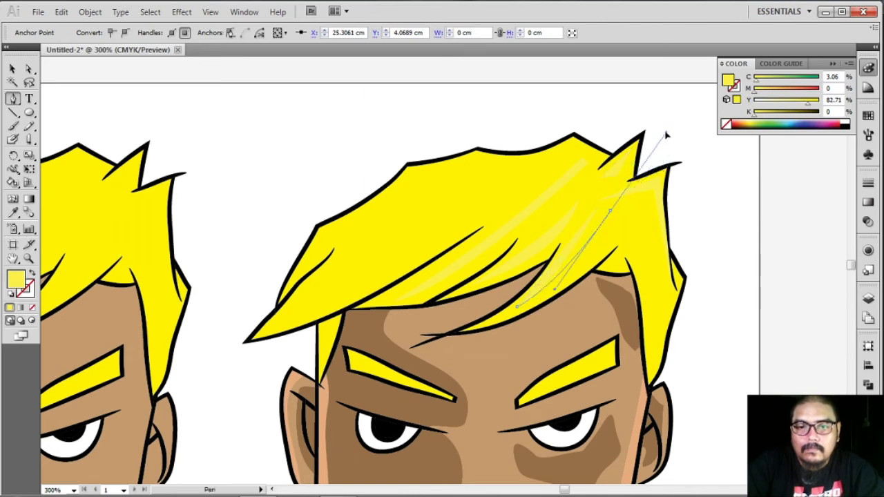
left_click_drag(609, 210, 612, 215)
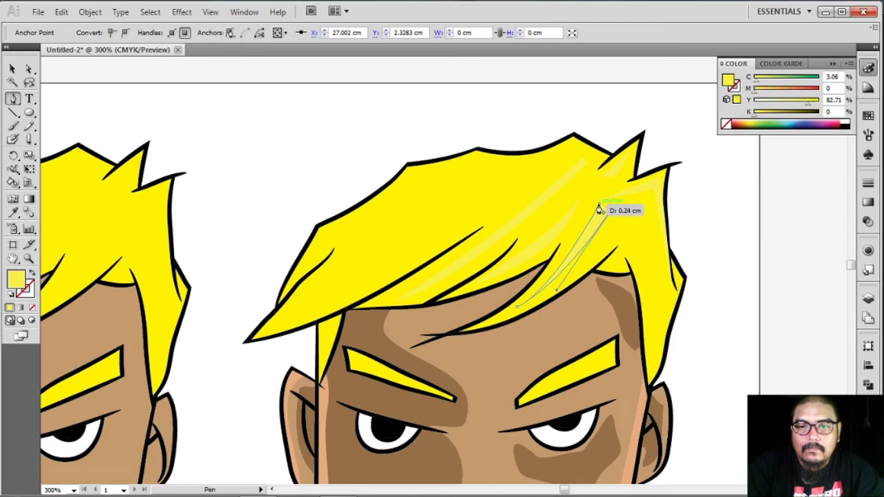
left_click(601, 202)
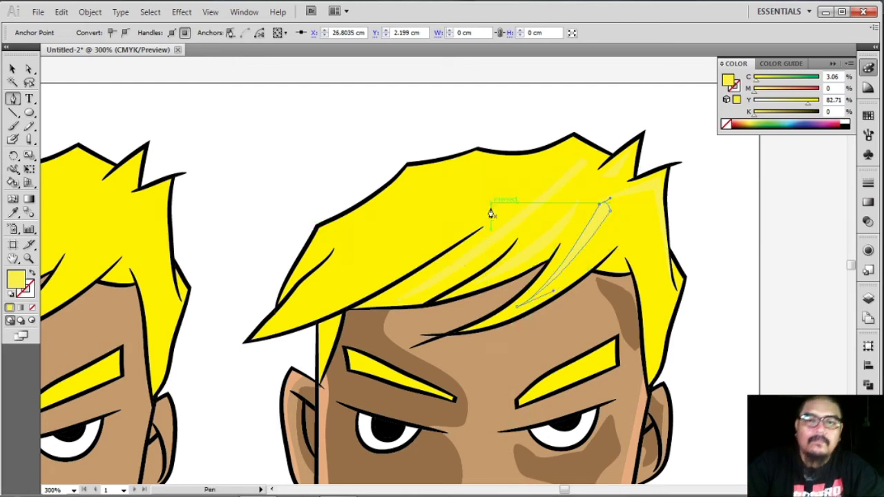
key("ctrl+shift+a")
Draw a long curved highlight strand across the fringe
left_click(523, 178)
left_click_drag(290, 320, 204, 338)
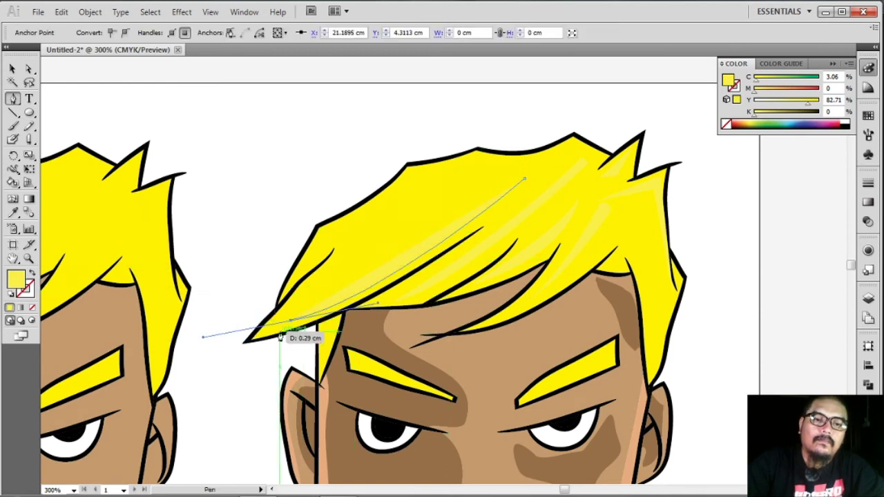
left_click(289, 324)
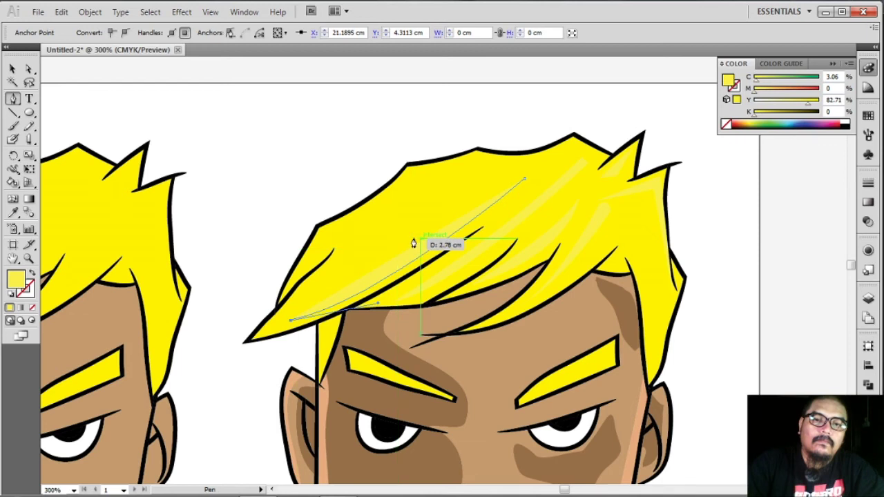
left_click_drag(431, 230, 476, 187)
left_click(435, 233)
left_click_drag(433, 234, 320, 298)
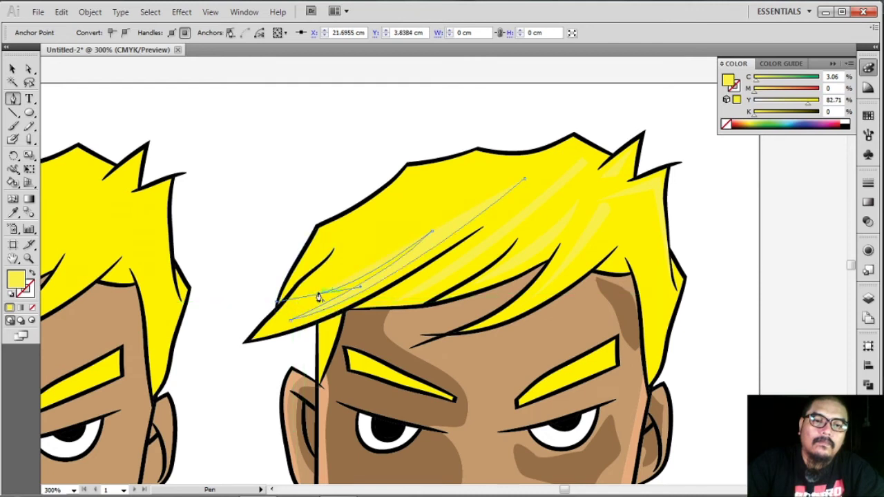
left_click(426, 216)
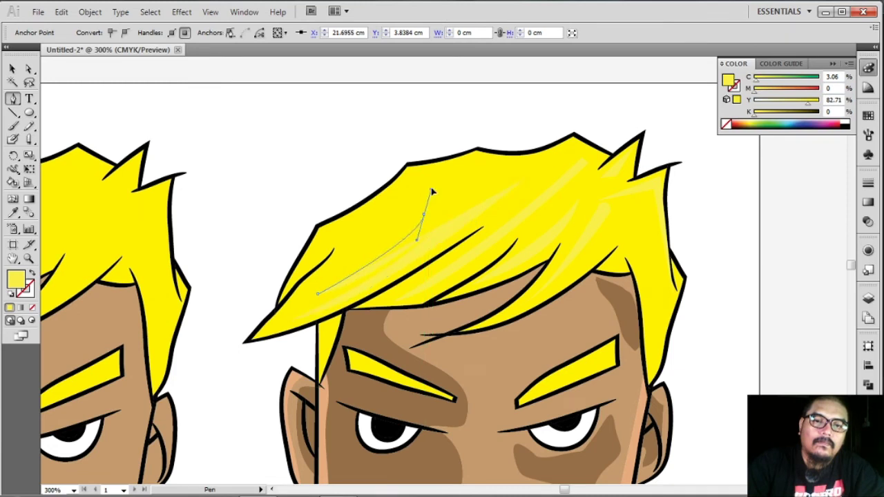
left_click_drag(432, 184, 525, 178)
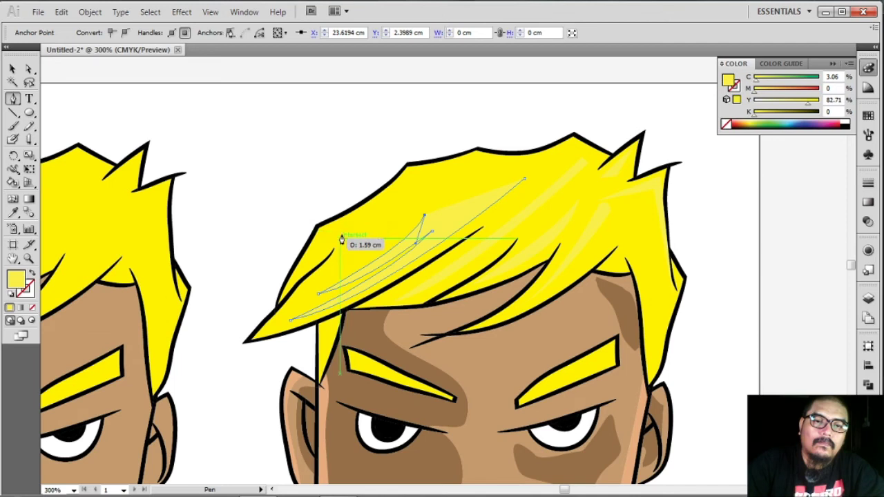
left_click(321, 243)
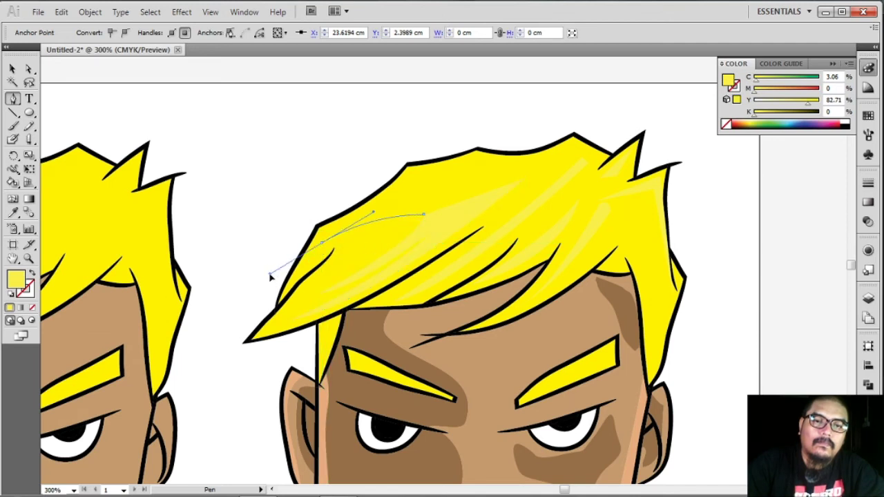
left_click(321, 243)
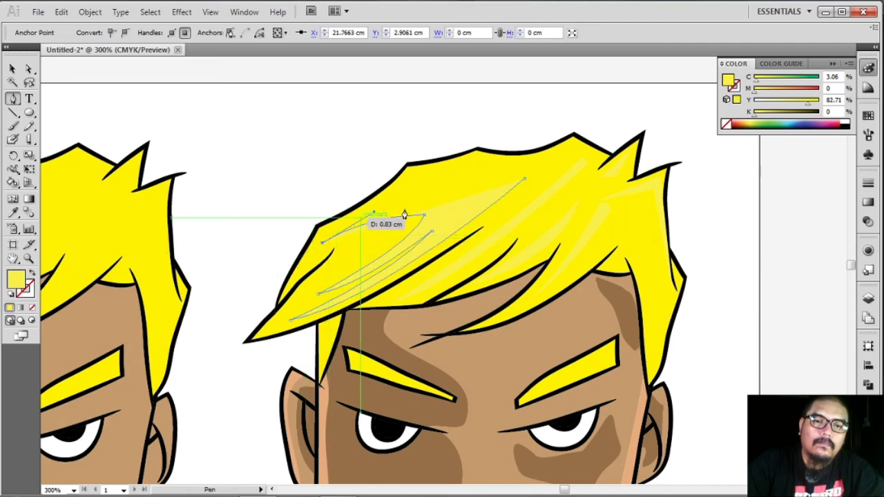
left_click(479, 215, "ctrl")
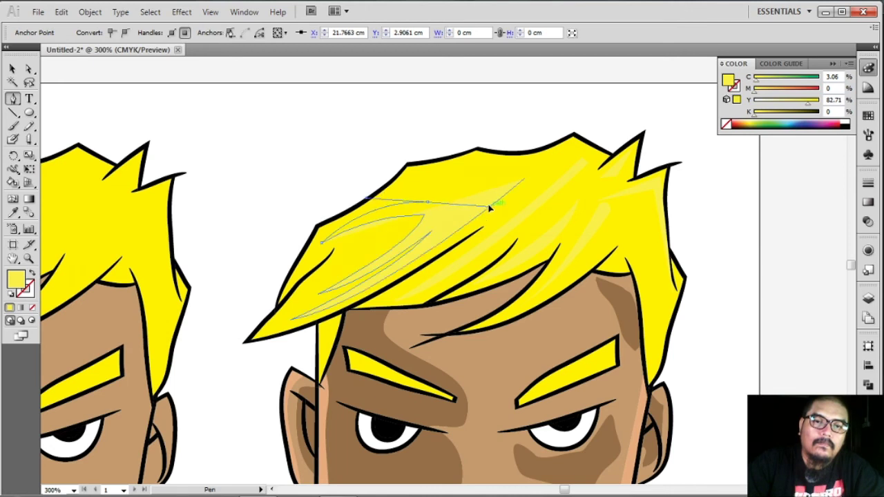
left_click(524, 183)
left_click(525, 178)
Draw one more looping highlight strand across the crown
left_click(504, 162)
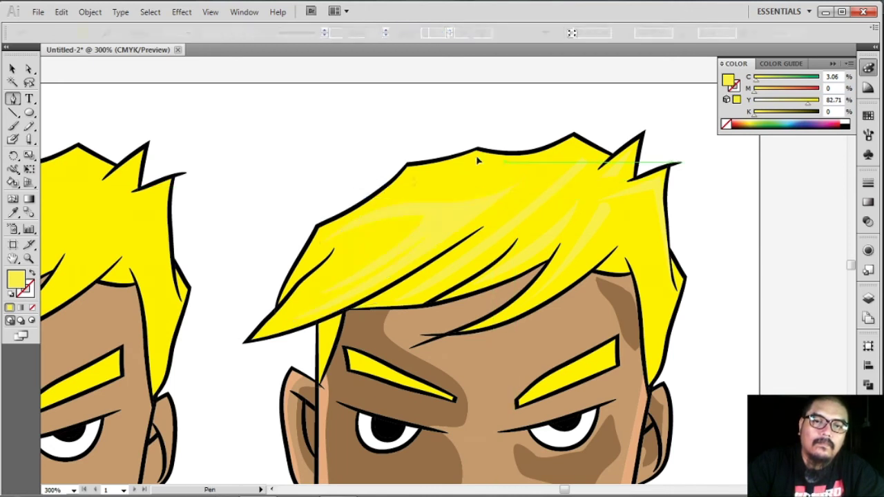
left_click_drag(403, 191, 373, 209)
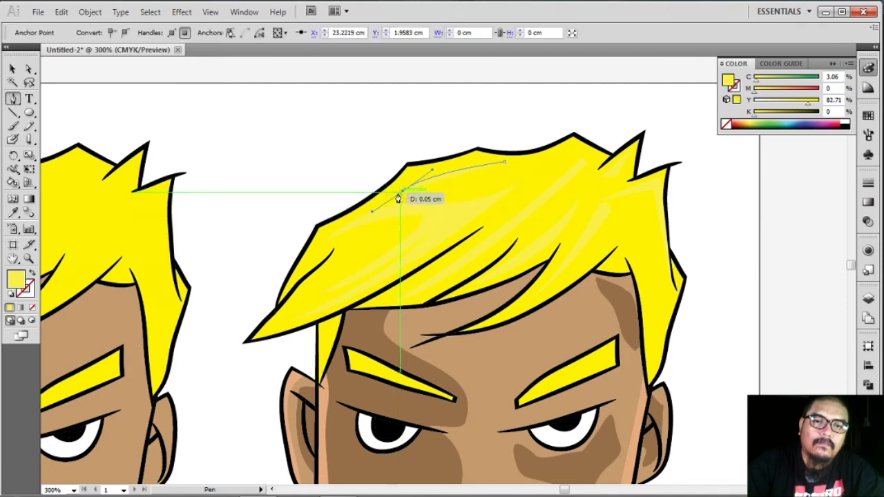
left_click(402, 190)
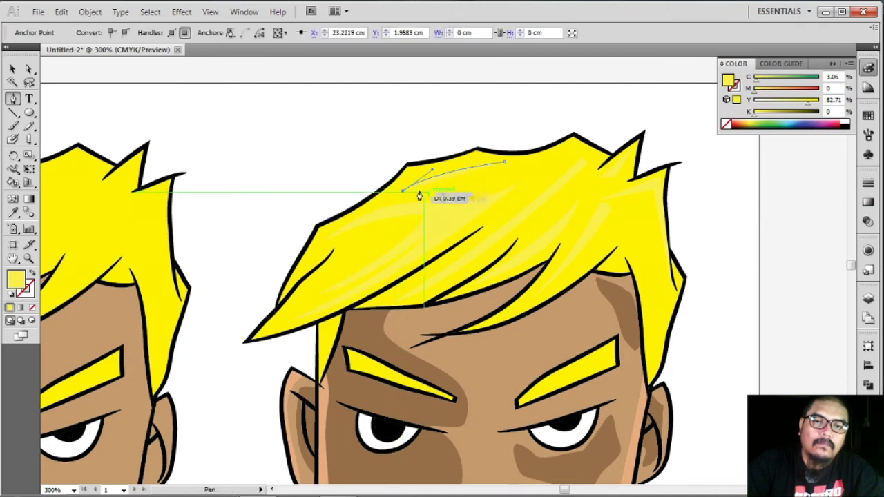
left_click_drag(488, 192, 473, 185)
left_click(473, 181)
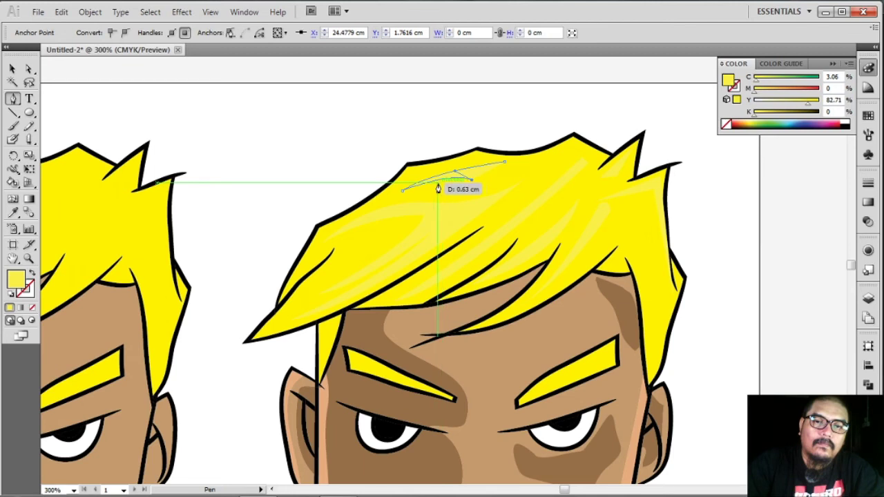
left_click(438, 187)
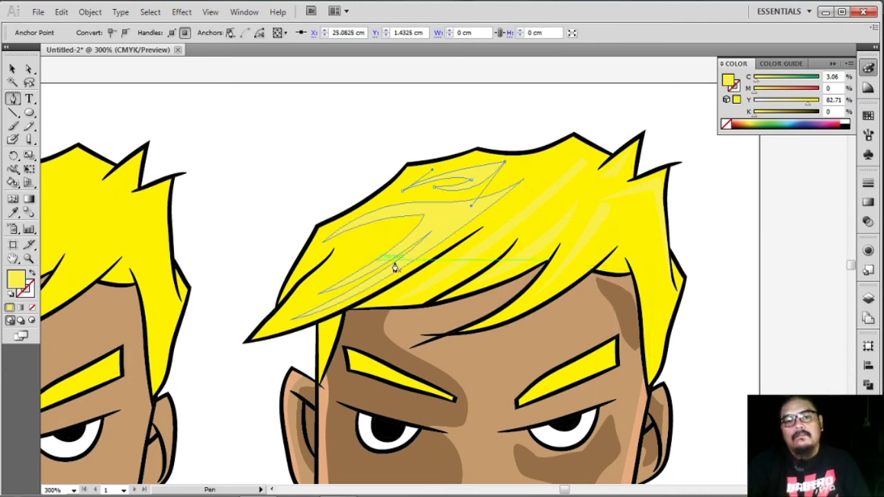
key("v")
left_click(272, 253)
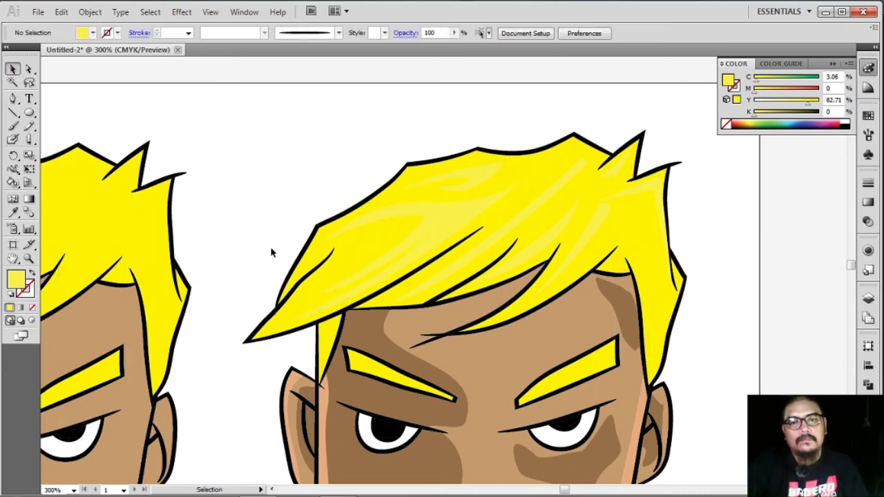
Recolour the selected hair highlight strands a pale cream yellow
left_click(469, 180)
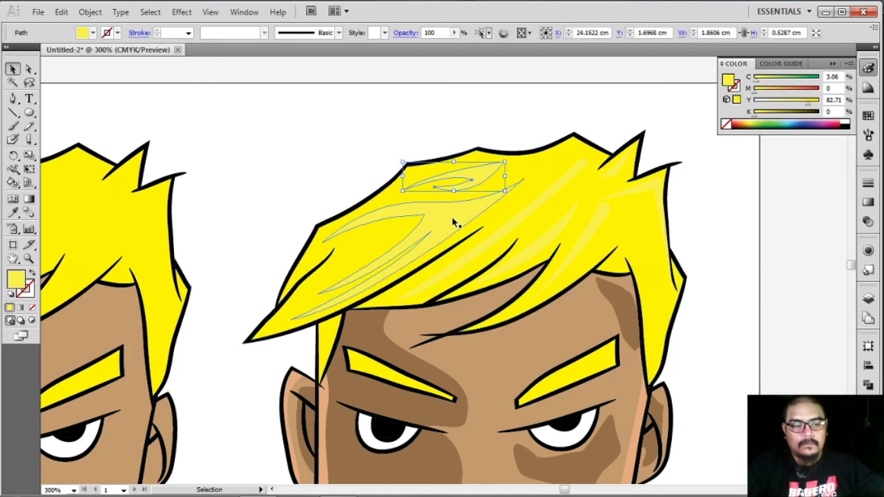
left_click(474, 259, "shift")
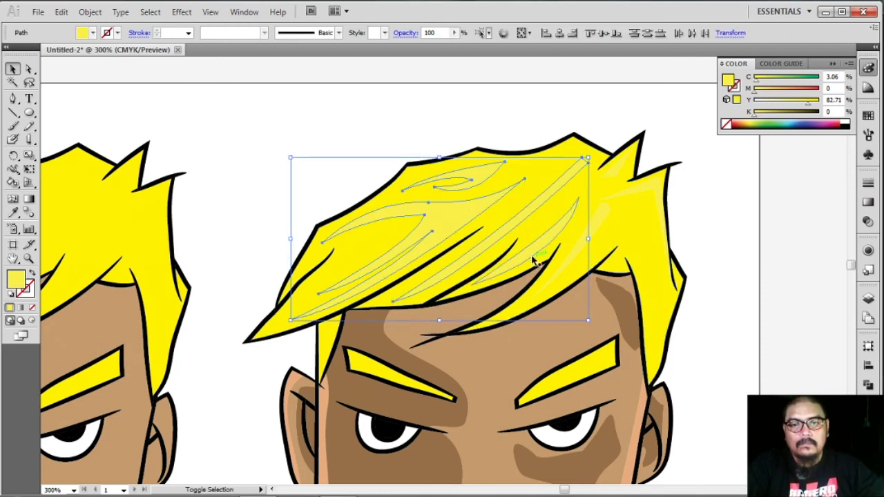
left_click(649, 188, "shift")
left_click(618, 174, "shift")
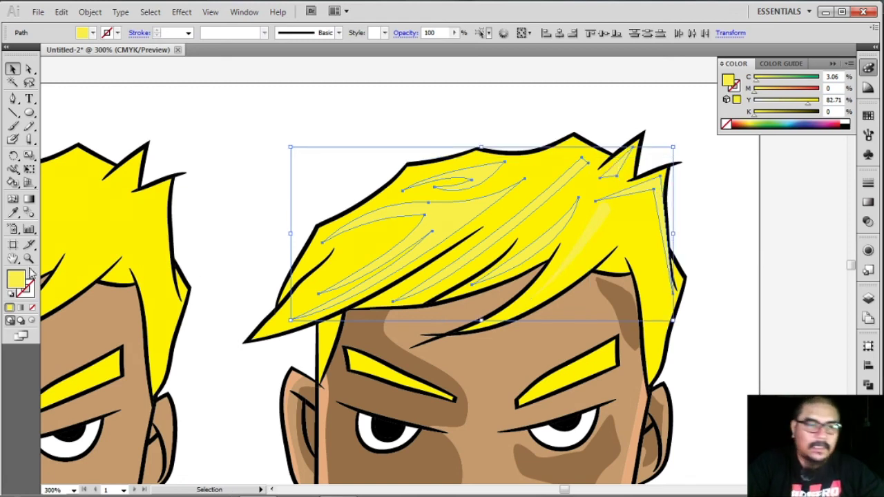
double_click(17, 279)
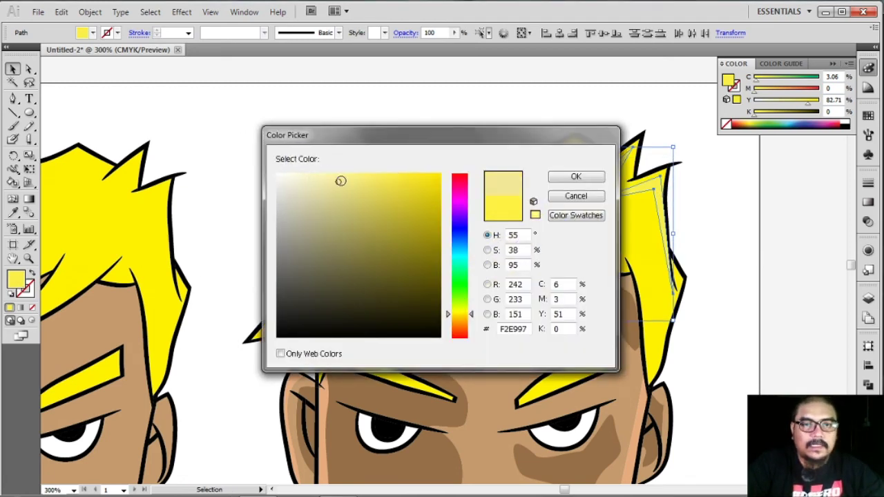
left_click_drag(337, 182, 305, 169)
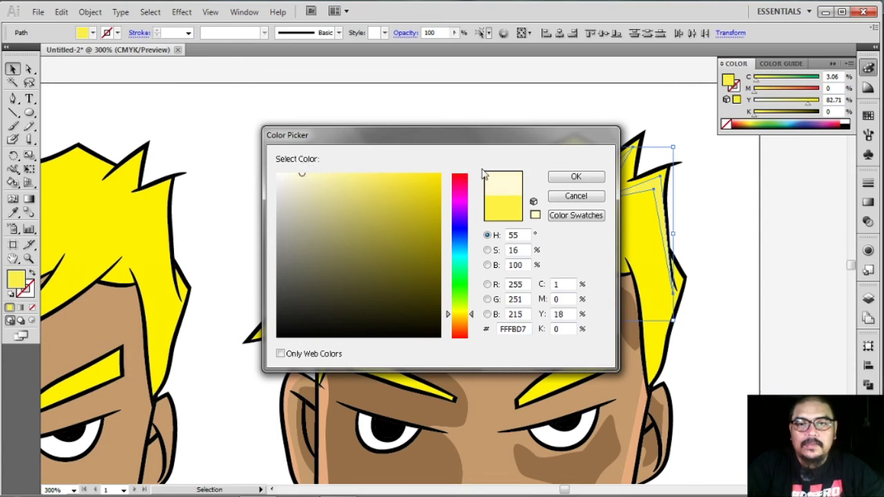
left_click(576, 177)
left_click(232, 165)
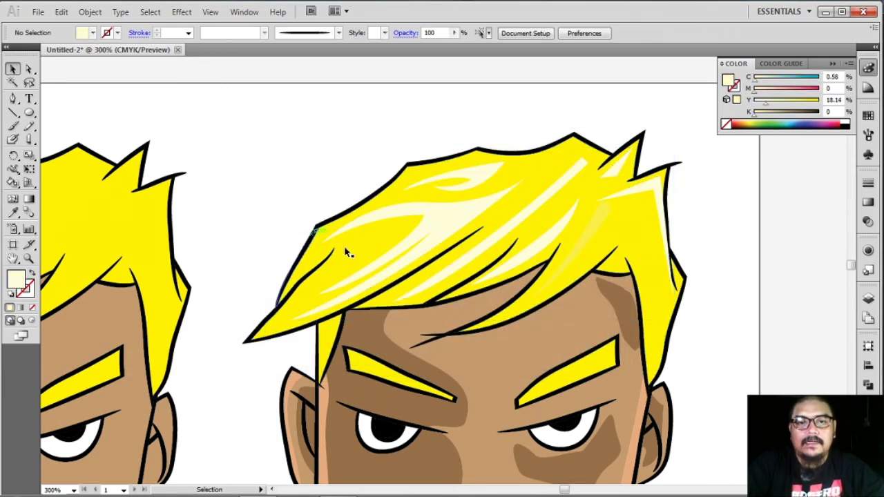
Copy the pale cream yellow onto the remaining thin strand on the right
left_click(587, 228)
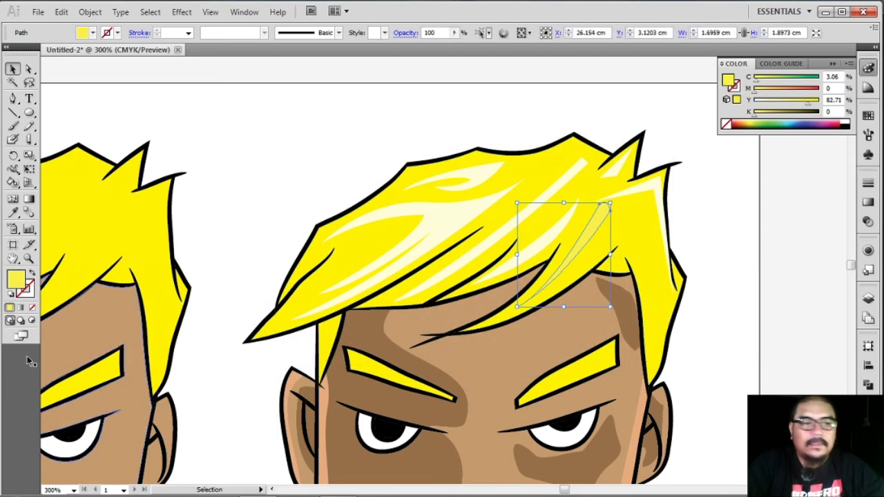
left_click(14, 212)
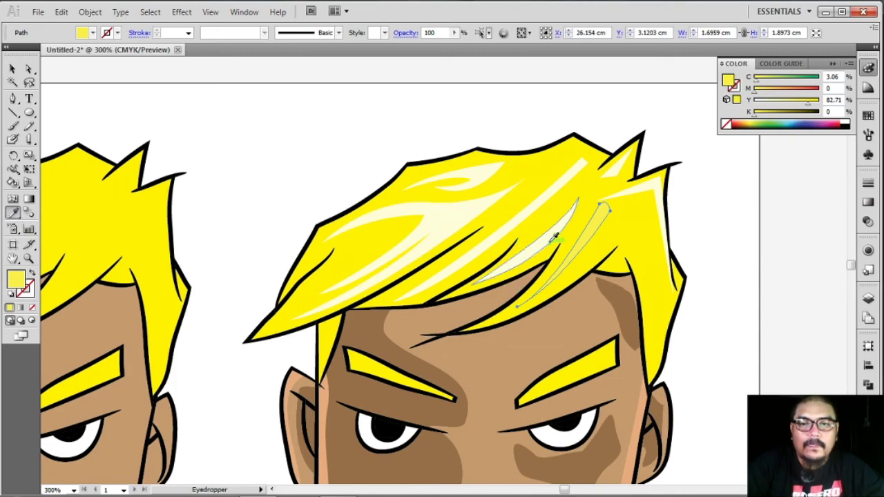
left_click(435, 231)
left_click(14, 70)
left_click(302, 167)
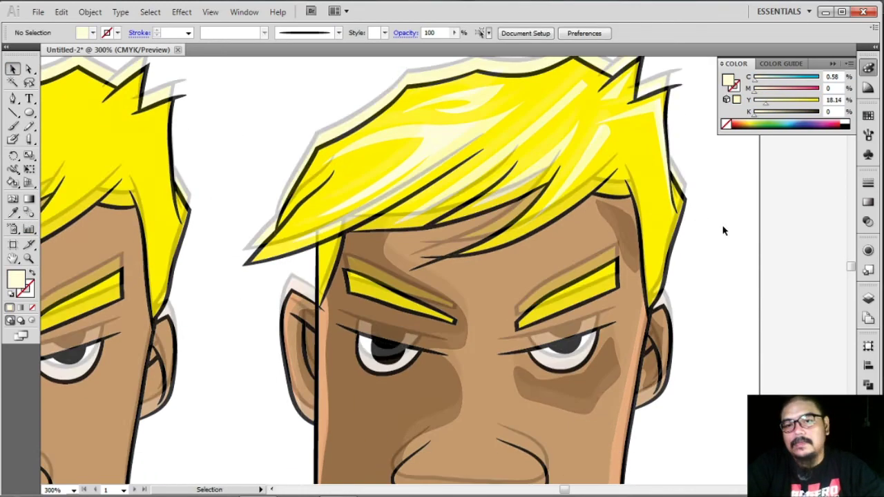
scroll(725, 227, "down", 5)
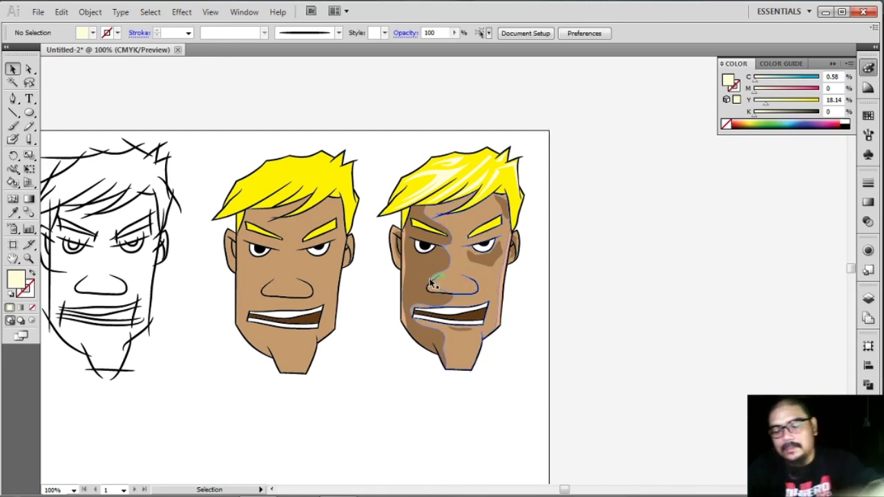
Zoom to 400% and draw tiny cream ellipse freckles on the left and right cheeks
scroll(430, 279, "up", 1)
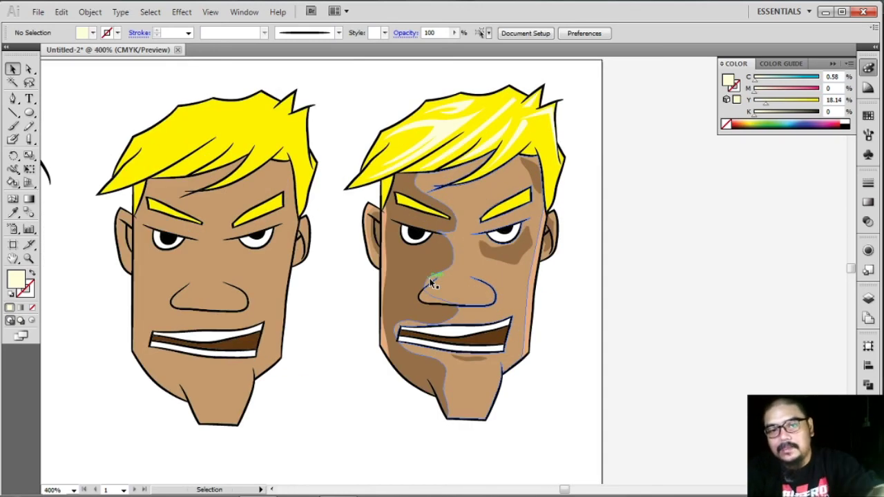
scroll(429, 277, "up", 3)
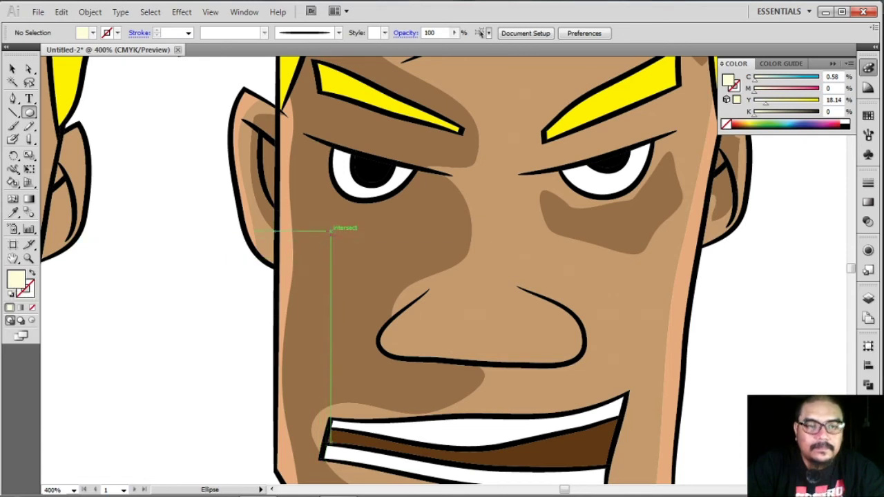
mouse_move(332, 232)
left_mouse_down()
mouse_move(365, 258)
mouse_move(336, 268)
left_mouse_up()
left_click_drag(305, 294, 346, 306)
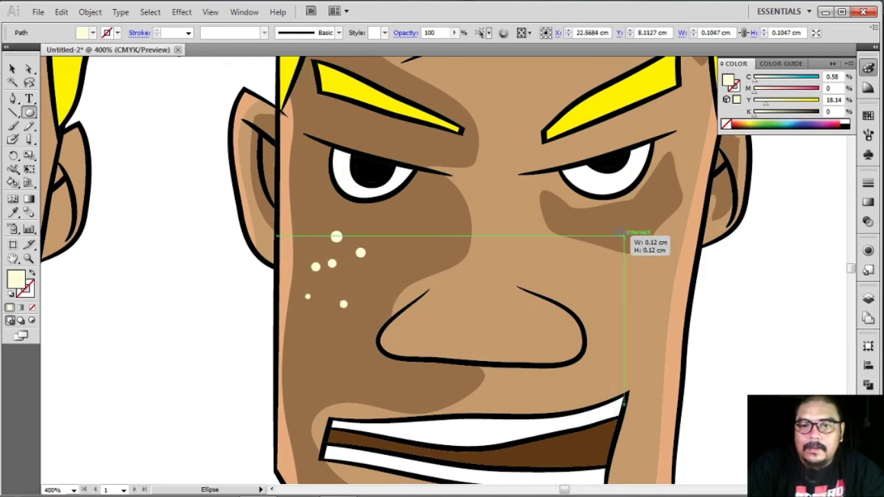
mouse_move(616, 229)
left_mouse_down()
mouse_move(631, 294)
mouse_move(649, 283)
mouse_move(658, 304)
left_mouse_up()
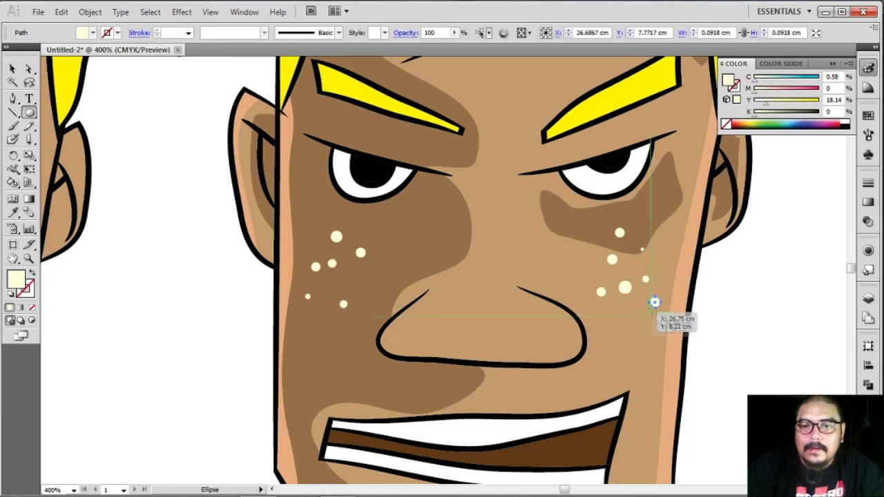
left_click(629, 316)
left_click(506, 261)
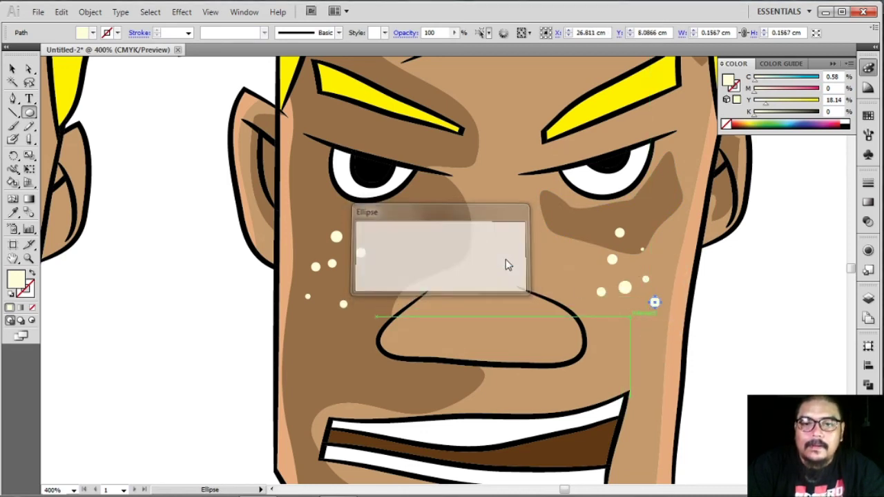
left_click_drag(624, 316, 647, 319)
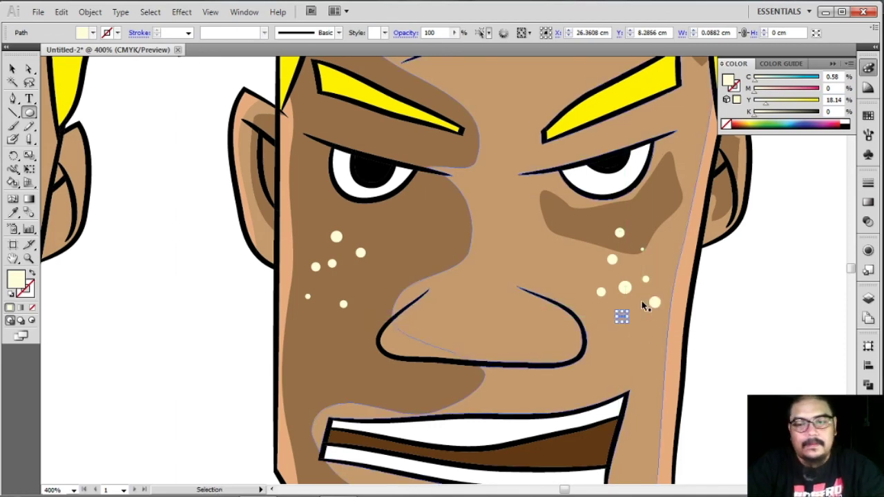
Start the goatee path at the chin with a first strand, filled near-black
scroll(632, 307, "down", 3)
scroll(690, 297, "down", 3)
scroll(736, 290, "down", 3)
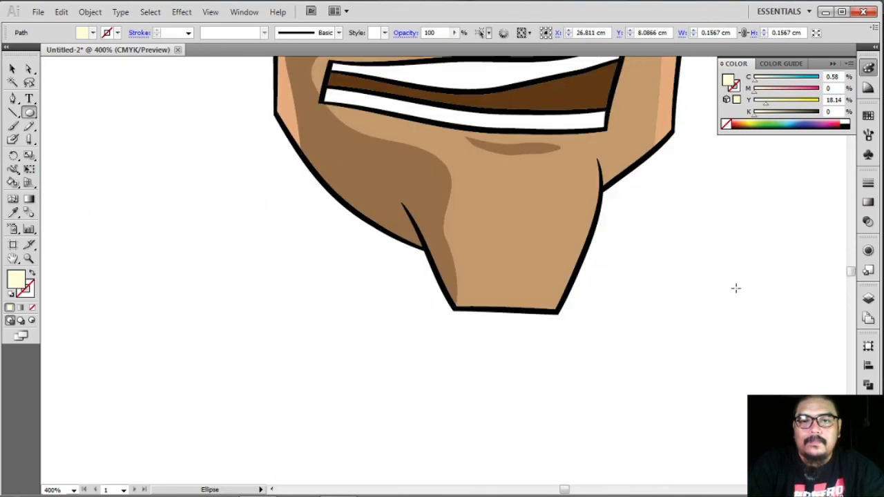
scroll(735, 288, "up", 2)
scroll(735, 288, "up", 2)
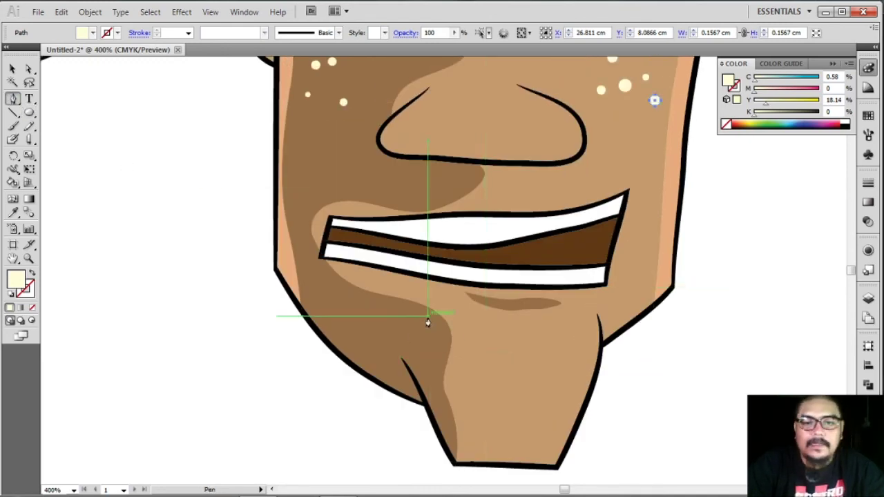
scroll(412, 327, "down", 1)
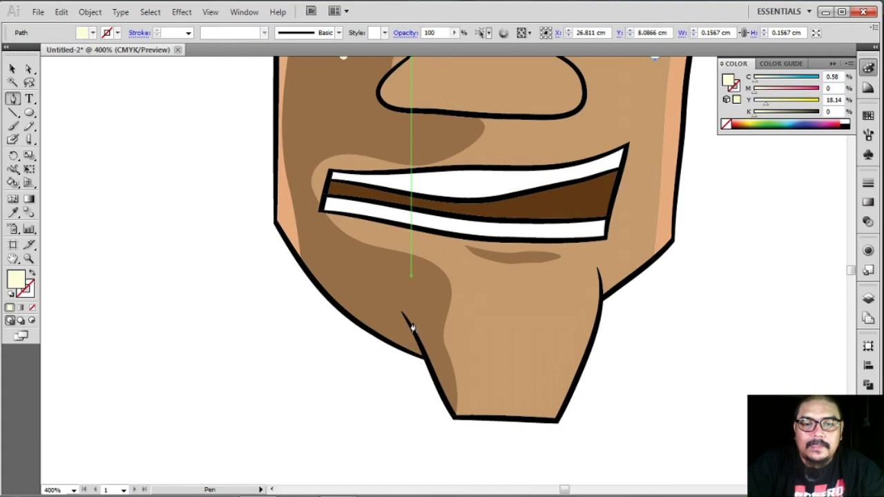
scroll(422, 290, "down", 1)
left_click(415, 232)
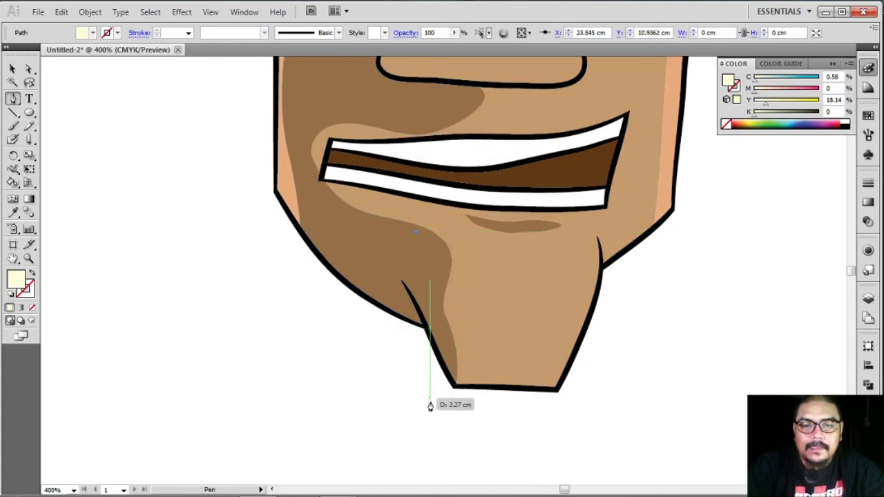
left_click_drag(434, 418, 469, 475)
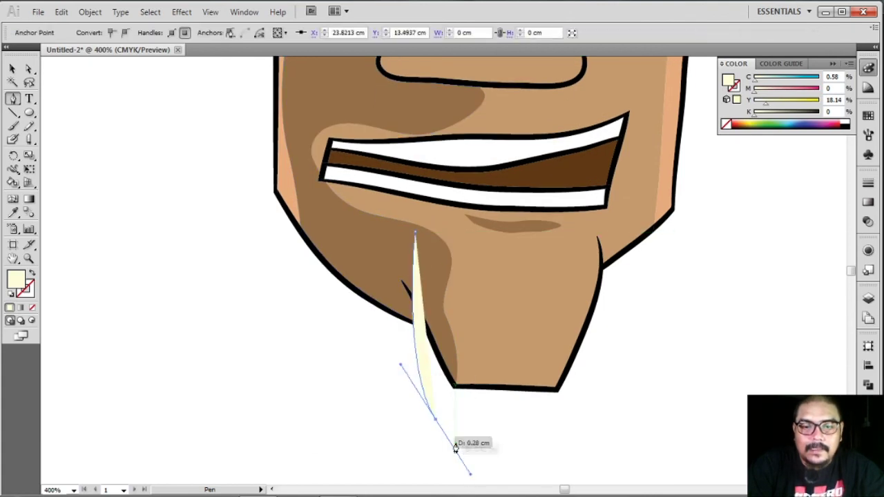
double_click(17, 280)
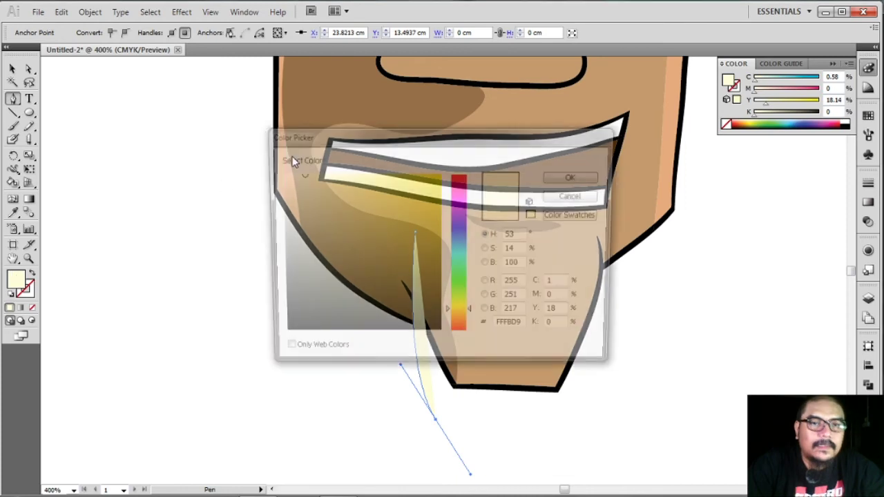
left_click_drag(332, 209, 278, 328)
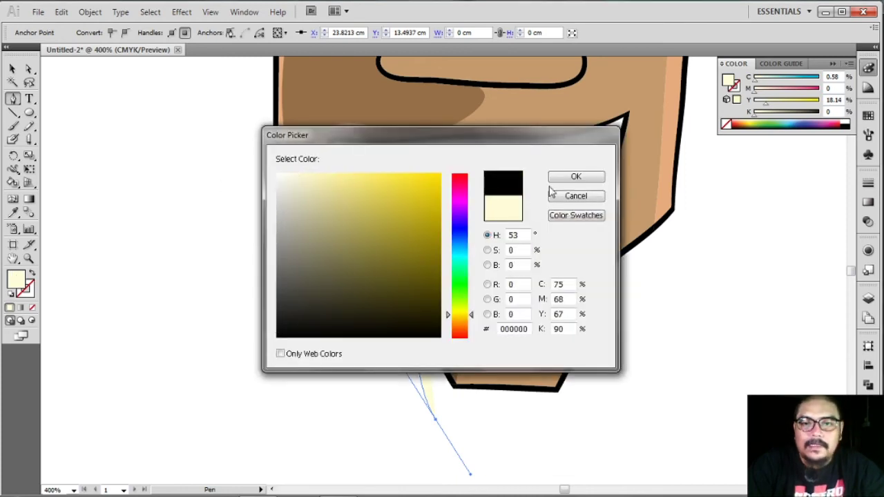
left_click(562, 178)
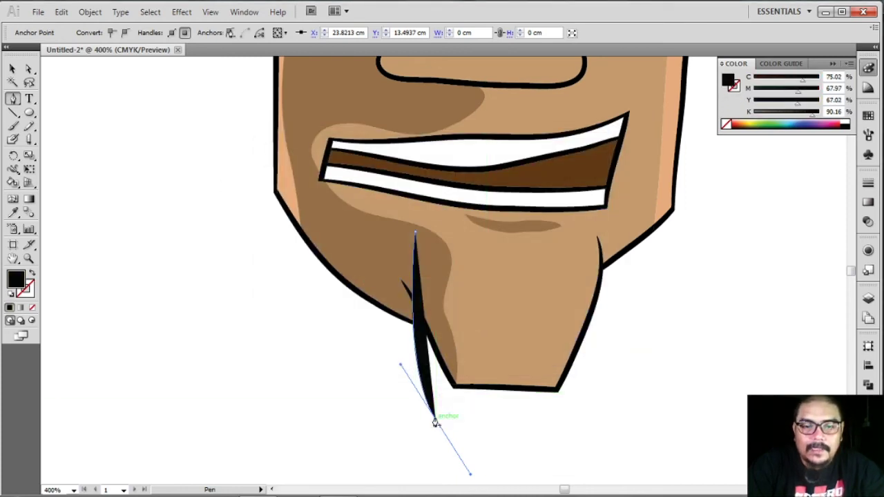
Shape the first pointed strand and bring the path back up near the chin
left_click_drag(436, 423, 432, 317)
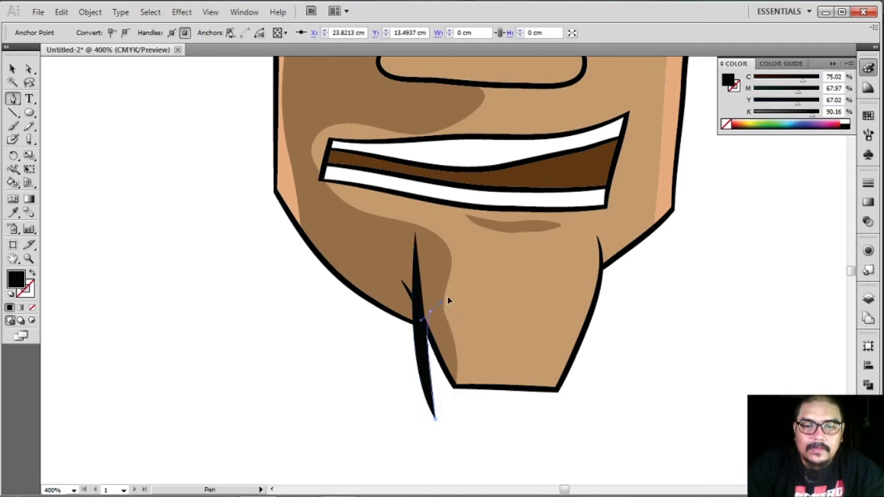
left_click_drag(454, 281, 450, 278)
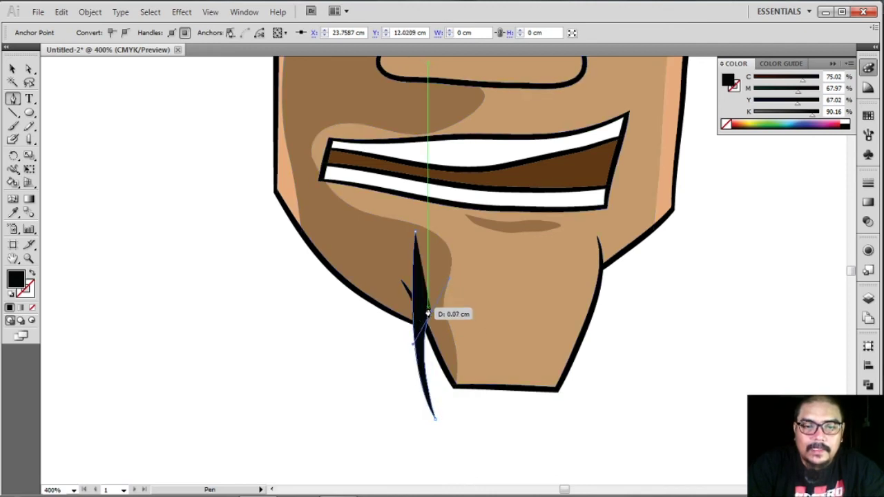
mouse_move(429, 314)
left_mouse_down()
mouse_move(461, 461)
mouse_move(489, 443)
mouse_move(486, 426)
left_mouse_up()
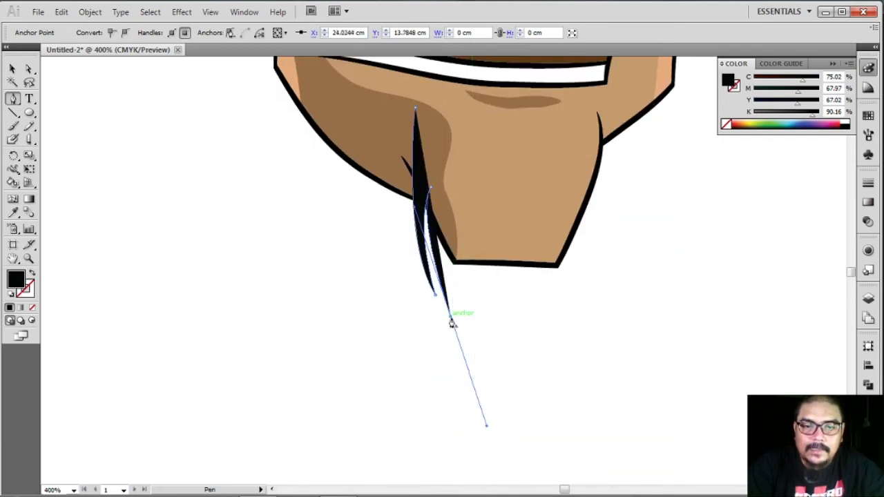
left_click(450, 322)
left_click_drag(442, 239, 466, 216)
left_click(448, 238)
Draw a second strand below the chin, undoing the misplaced points
left_click_drag(450, 340, 429, 380)
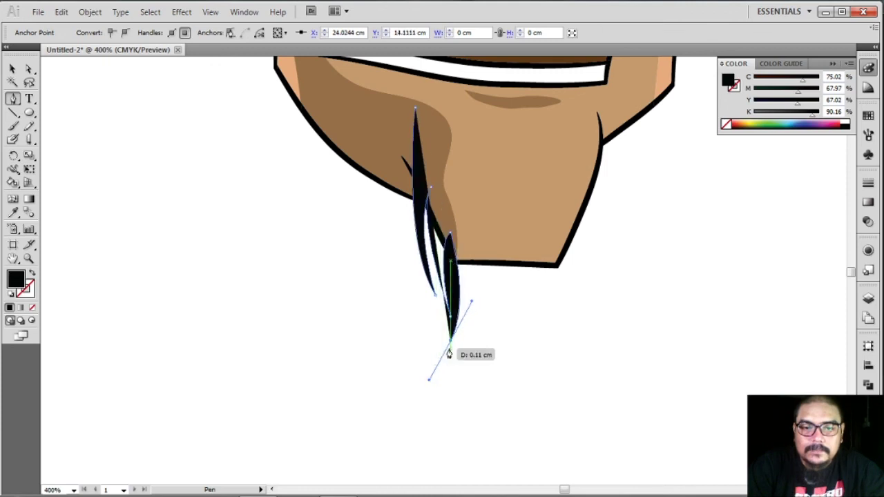
left_click_drag(450, 340, 479, 245)
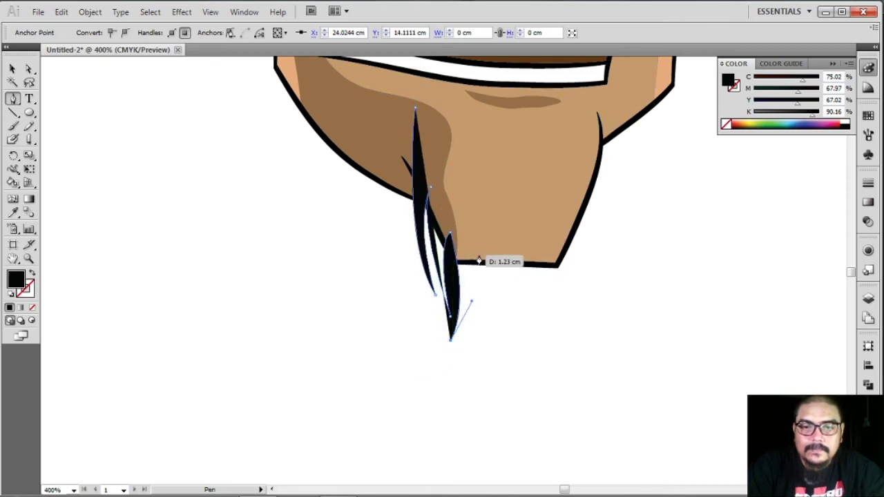
left_click(480, 257)
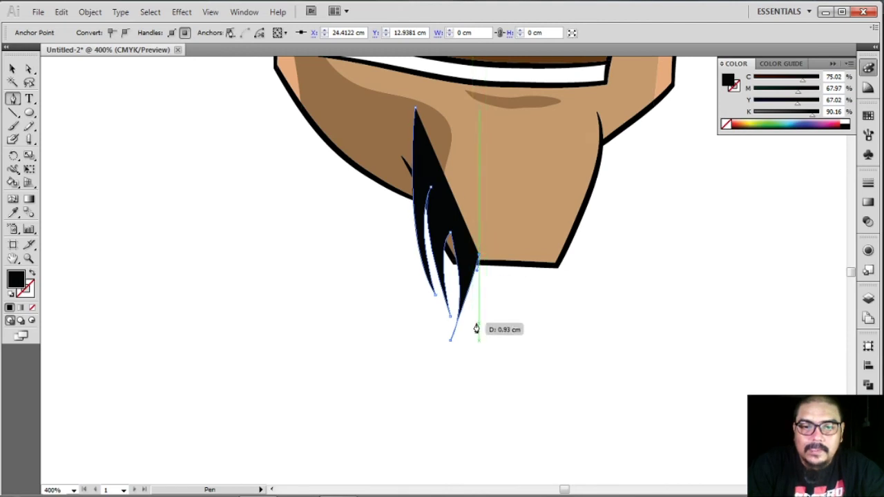
left_click(481, 350)
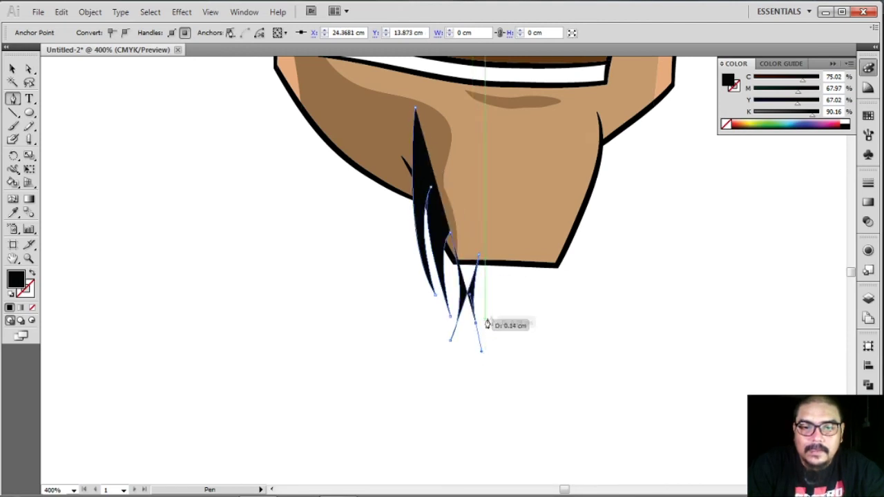
key("ctrl+z")
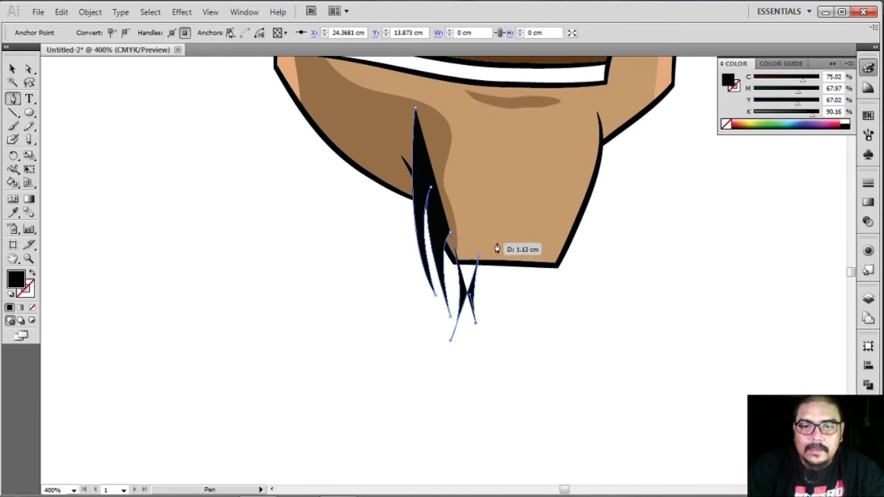
left_click(496, 243)
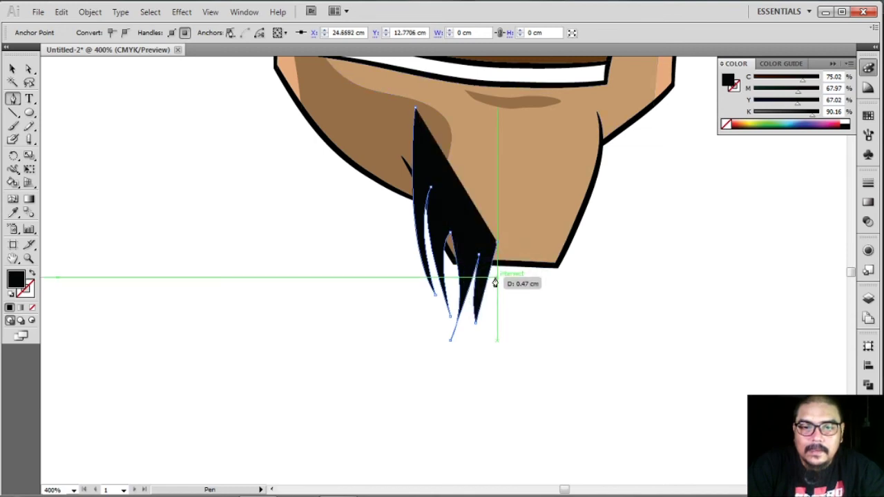
key("ctrl+z")
Add more pointed strands with sharp tips along the chin's bottom edge
left_click(490, 263)
mouse_move(495, 287)
left_mouse_down()
mouse_move(497, 374)
mouse_move(508, 393)
left_mouse_up()
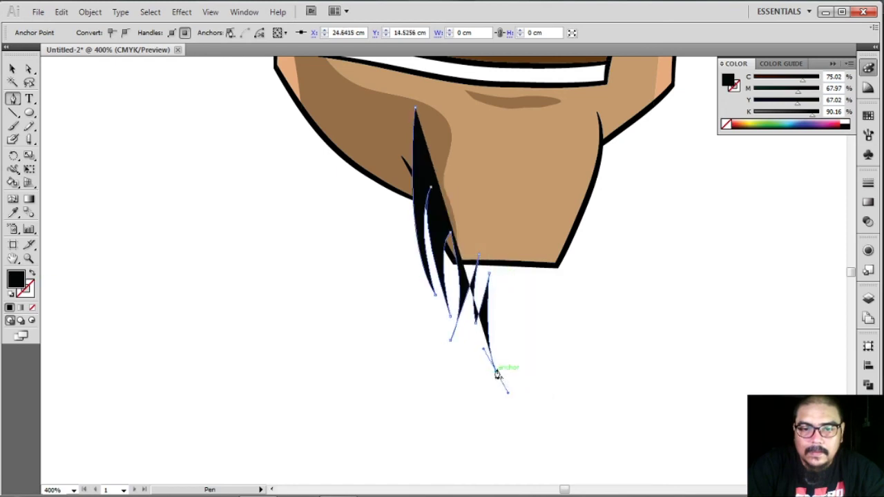
left_click(495, 376)
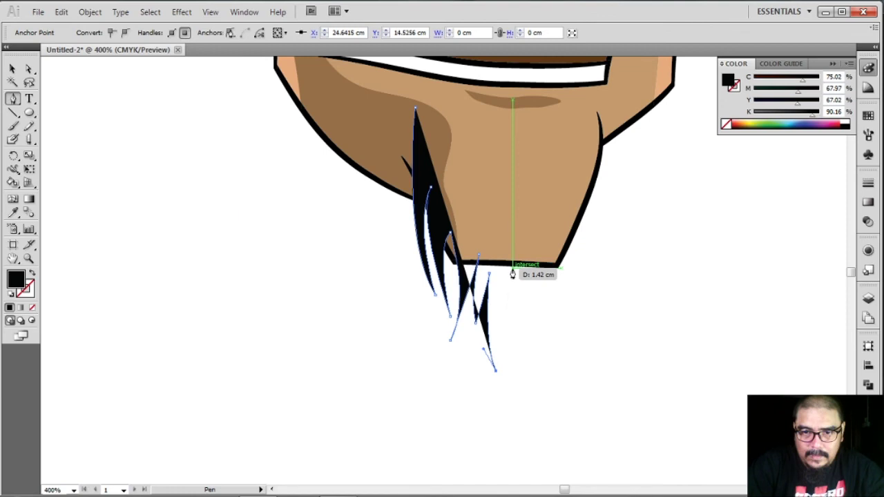
left_click_drag(512, 269, 523, 340)
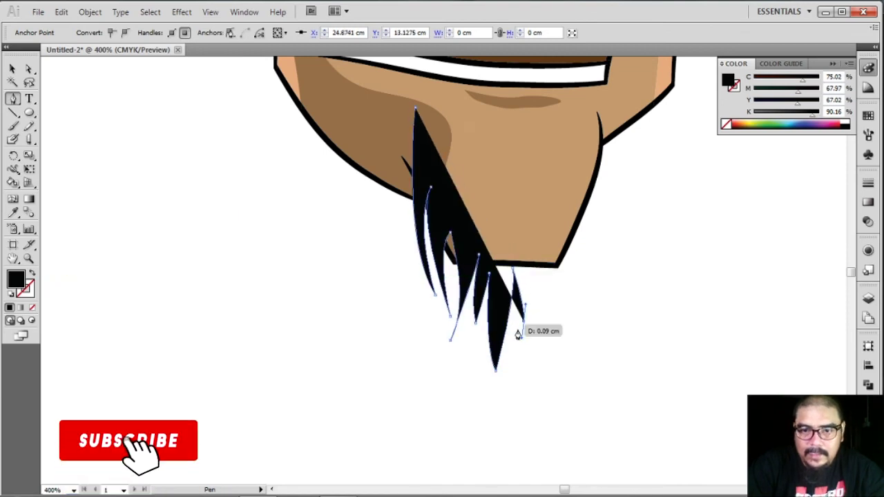
left_click(522, 337)
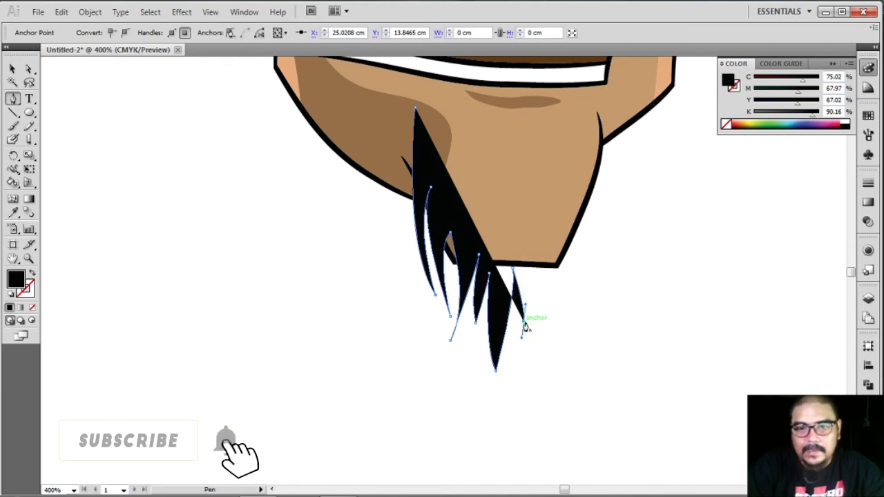
left_click_drag(524, 323, 542, 280)
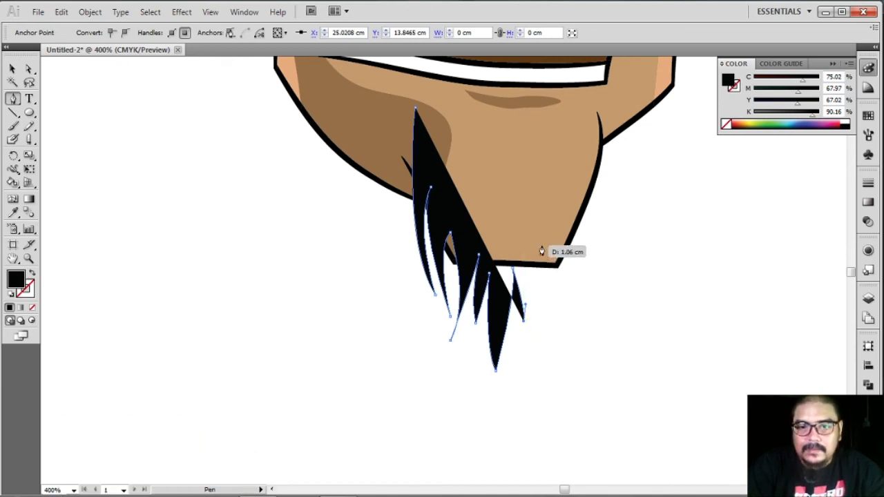
left_click_drag(544, 262, 544, 282)
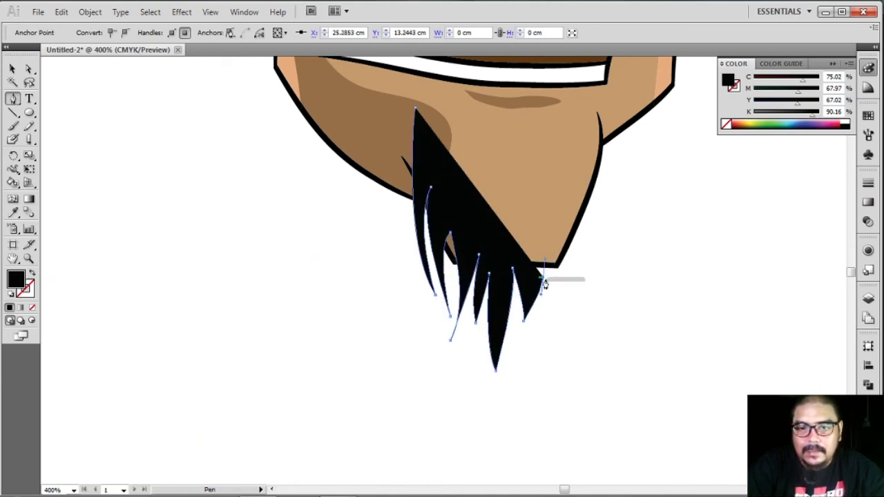
left_click_drag(543, 285, 542, 379)
left_click(536, 389)
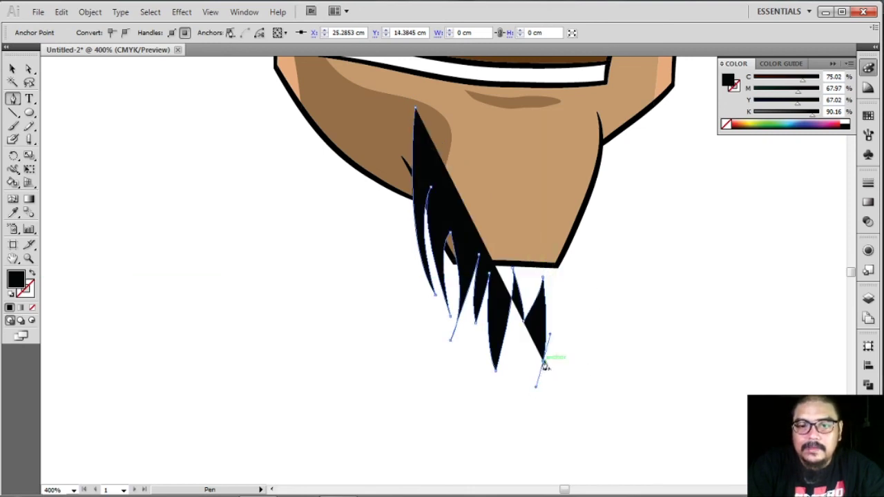
left_click(544, 361)
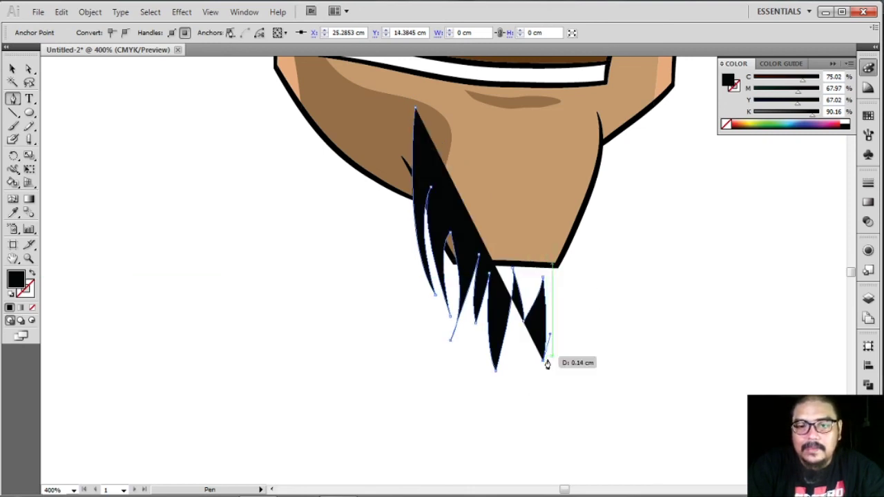
Curve the path around the chin's right corner and up the jaw to close it
left_click(561, 259)
mouse_move(561, 259)
left_mouse_down()
mouse_move(557, 239)
mouse_move(587, 329)
left_mouse_up()
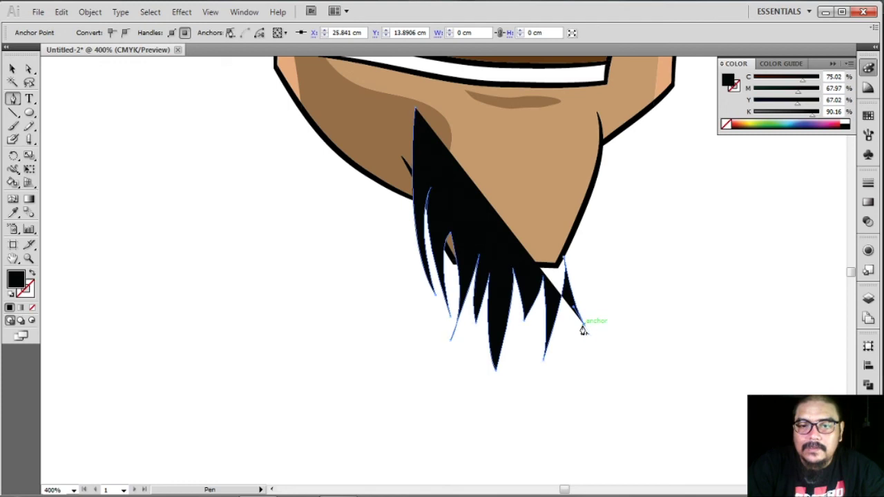
left_click_drag(589, 293, 579, 248)
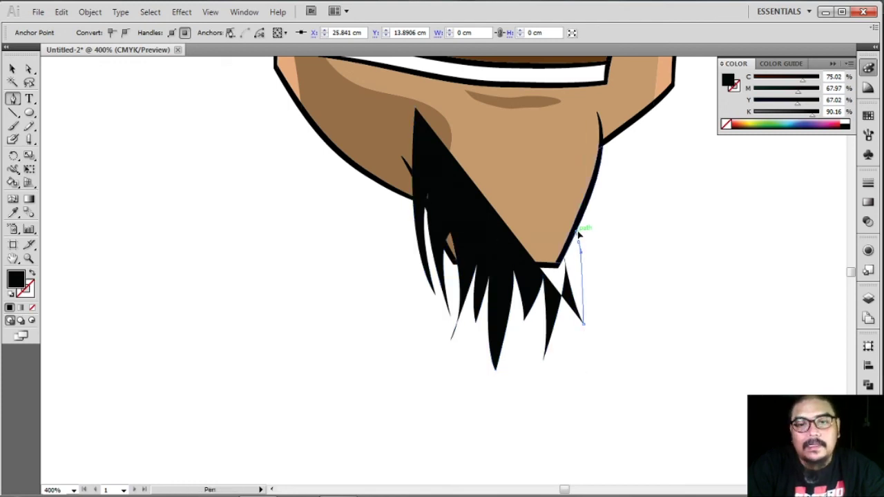
left_click_drag(571, 217, 579, 241)
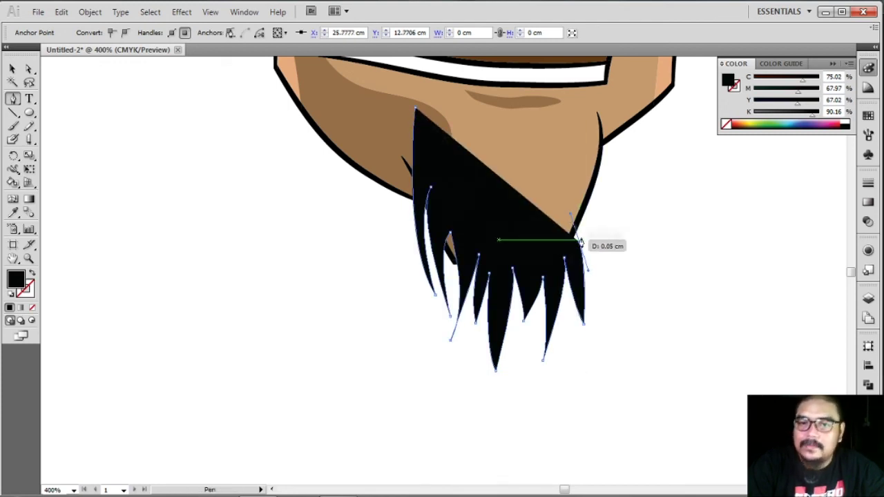
mouse_move(592, 251)
left_mouse_down()
mouse_move(592, 263)
mouse_move(589, 187)
left_mouse_up()
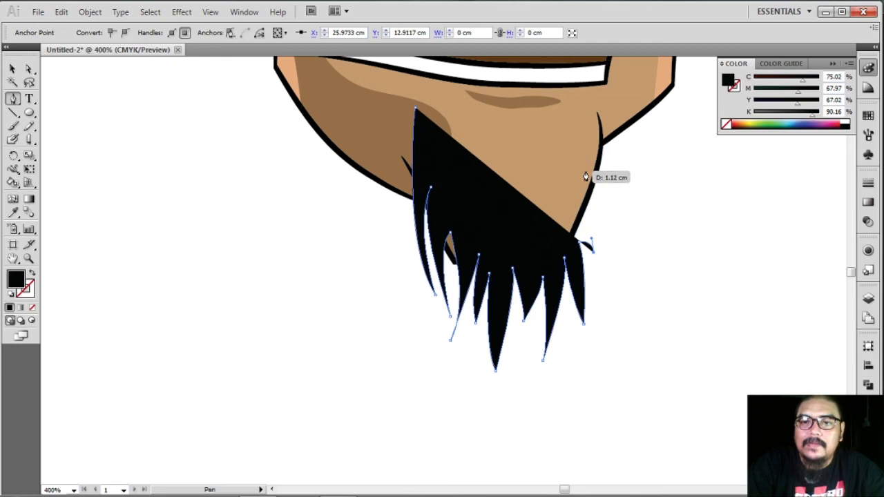
left_click_drag(588, 187, 596, 179)
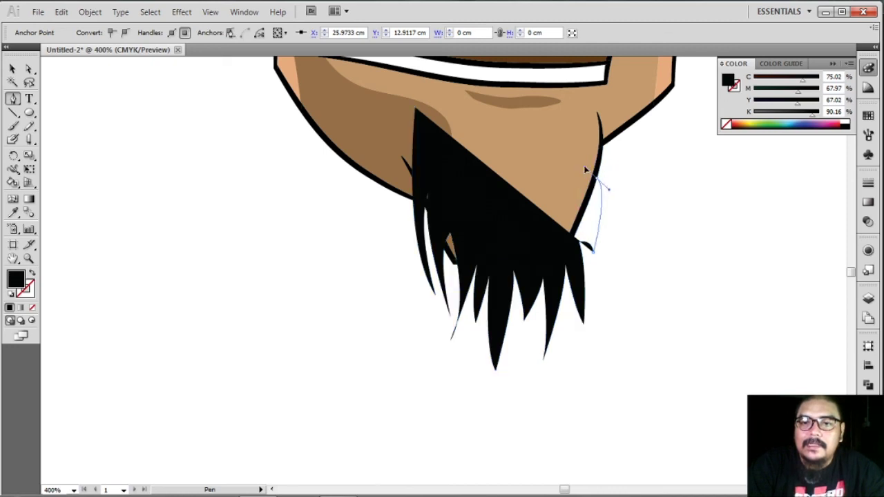
left_click(595, 180)
Adjust the goatee's right edge, undoing a misplaced point
left_click_drag(597, 179, 612, 198)
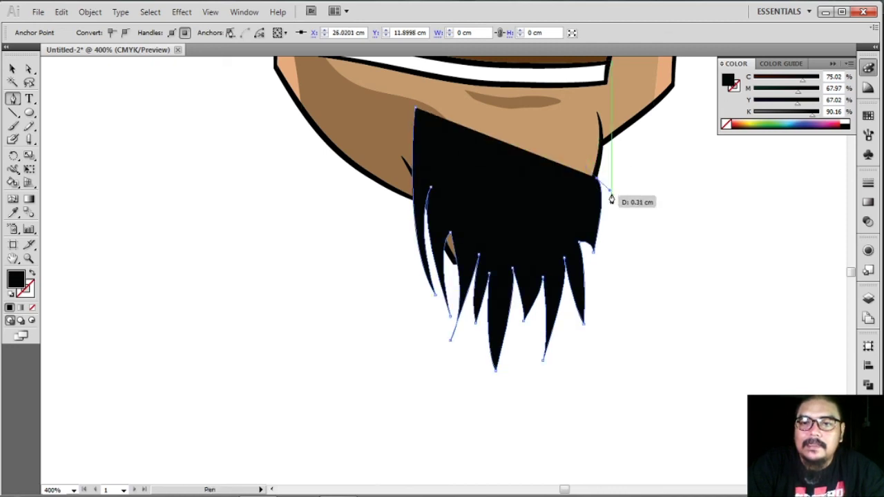
left_click_drag(616, 202, 612, 187)
left_click_drag(617, 249, 626, 266)
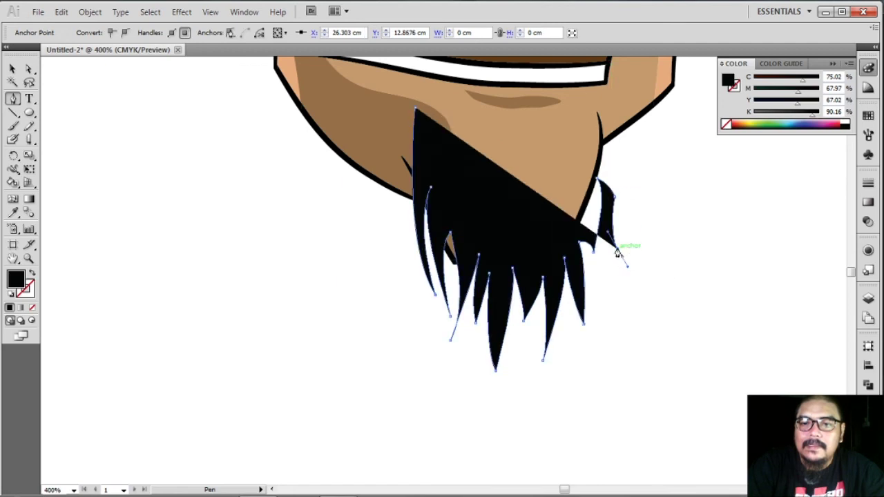
key("ctrl+z")
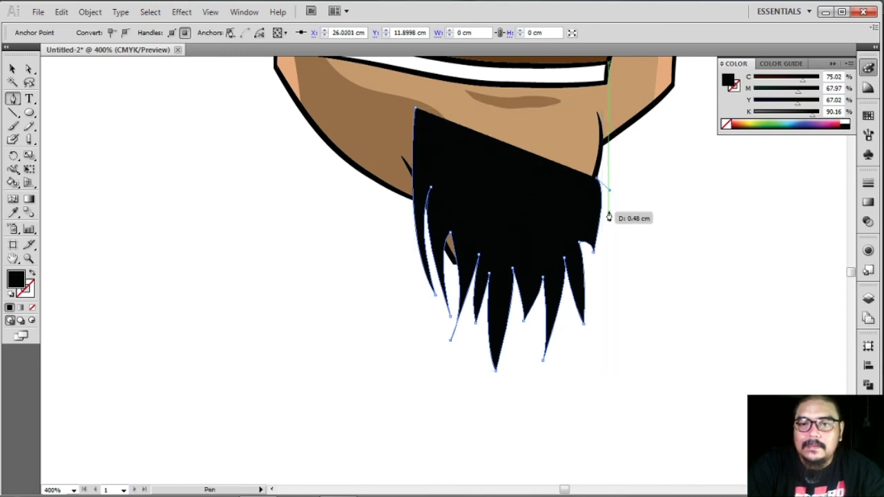
mouse_move(607, 220)
left_mouse_down()
mouse_move(607, 238)
mouse_move(571, 118)
left_mouse_up()
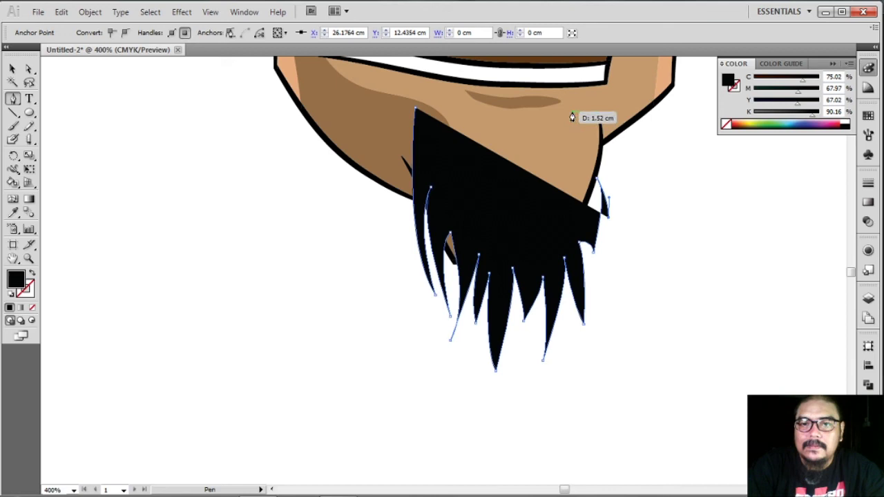
mouse_move(572, 116)
left_mouse_down()
mouse_move(524, 104)
mouse_move(575, 121)
left_mouse_up()
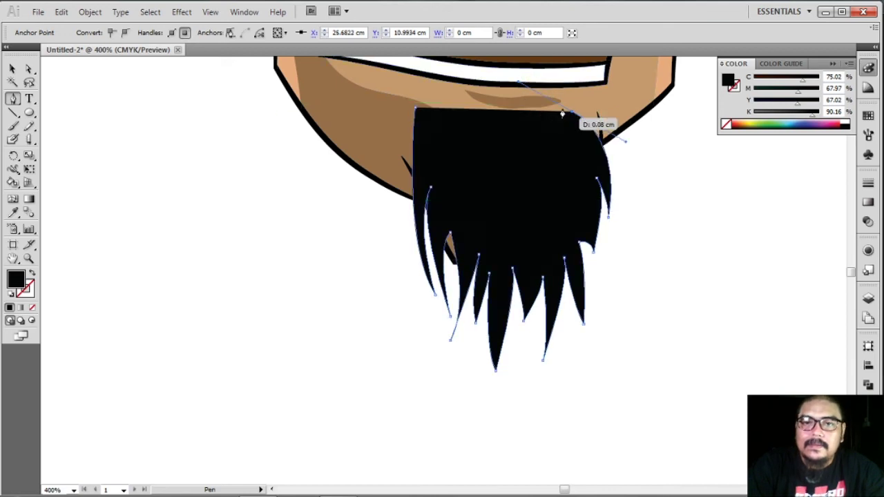
Reshape the goatee's top corners and curve so it tucks under the lip
left_click_drag(571, 114, 544, 128)
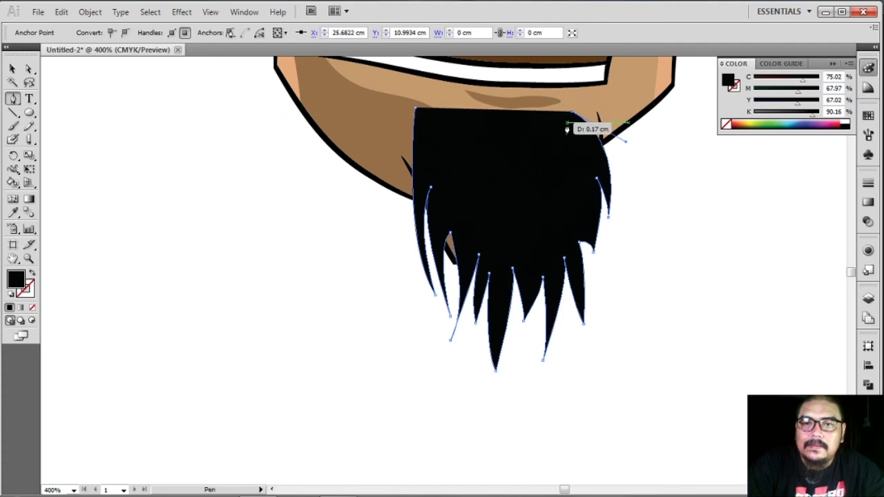
left_click_drag(544, 128, 539, 119)
left_click_drag(483, 127, 421, 108)
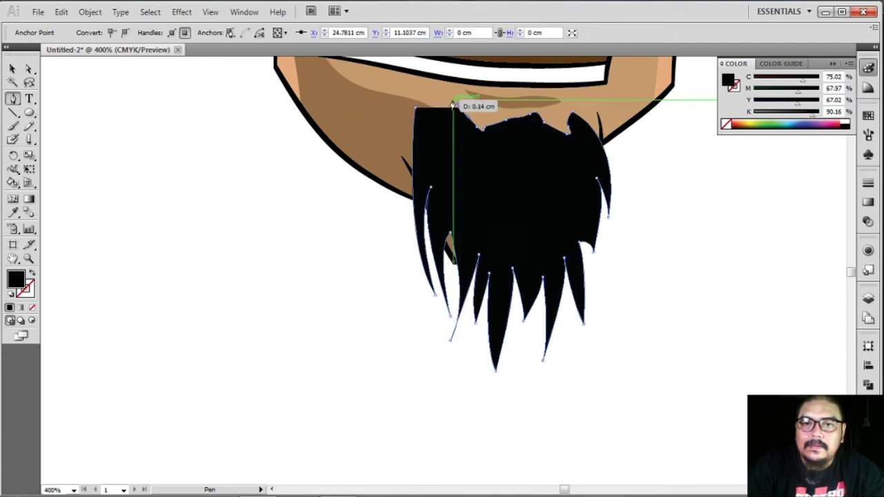
left_click_drag(422, 108, 417, 110)
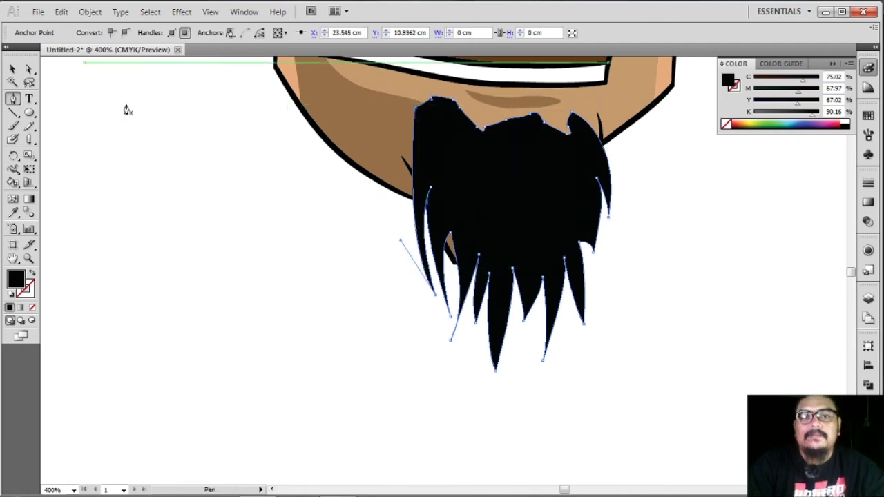
key("v")
left_click(363, 396)
Nudge the goatee slightly left then back right to centre it under the mouth
mouse_move(663, 257)
left_mouse_down()
mouse_move(661, 301)
mouse_move(601, 367)
left_mouse_up()
left_click_drag(480, 333, 464, 335)
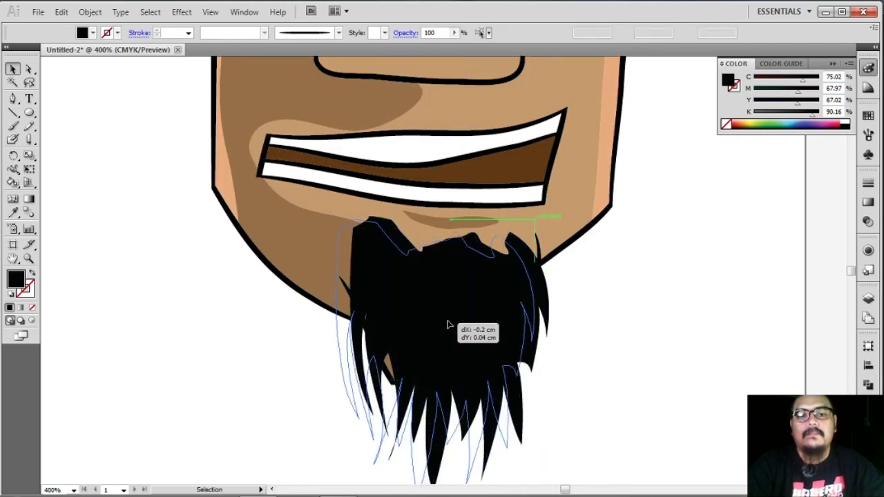
left_click_drag(469, 337, 468, 343)
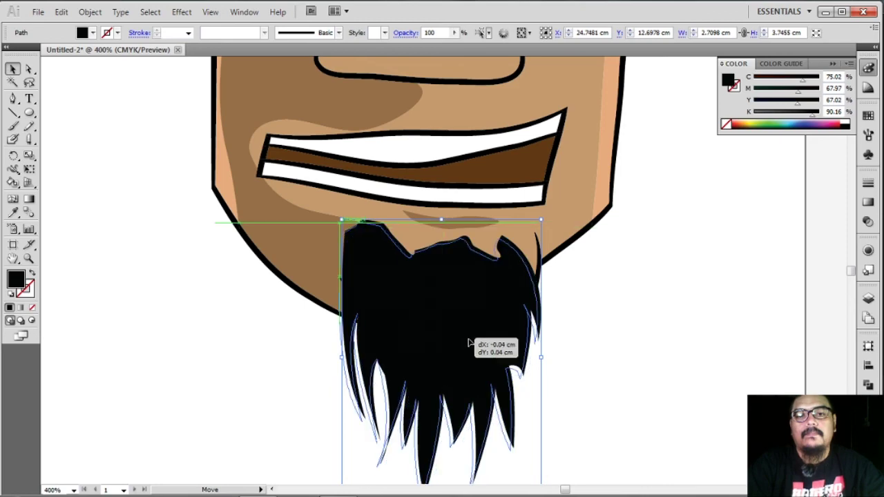
left_click(663, 345)
Zoom out to 200% and check the goatee's outline on the face
scroll(670, 350, "up", 3)
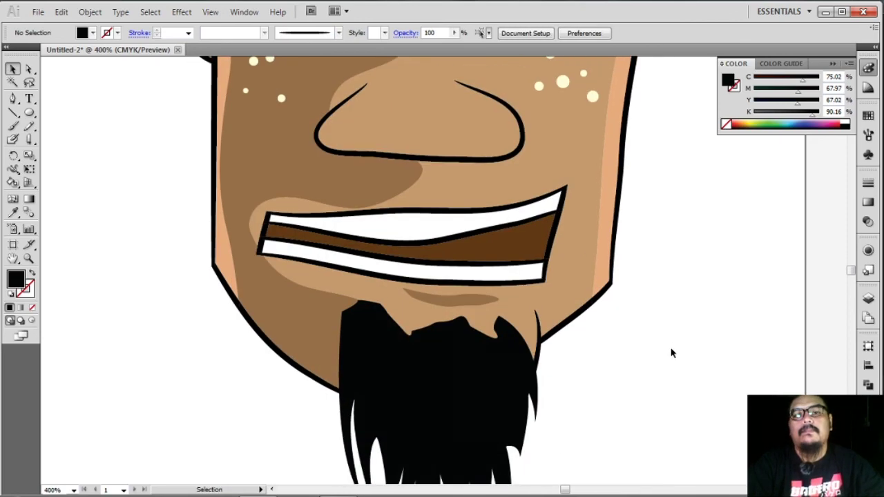
key("ctrl+minus")
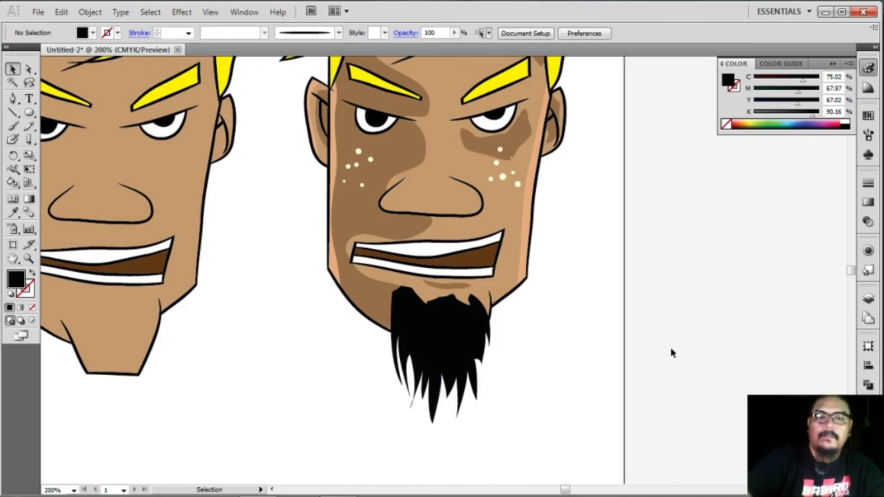
scroll(649, 262, "down", 1)
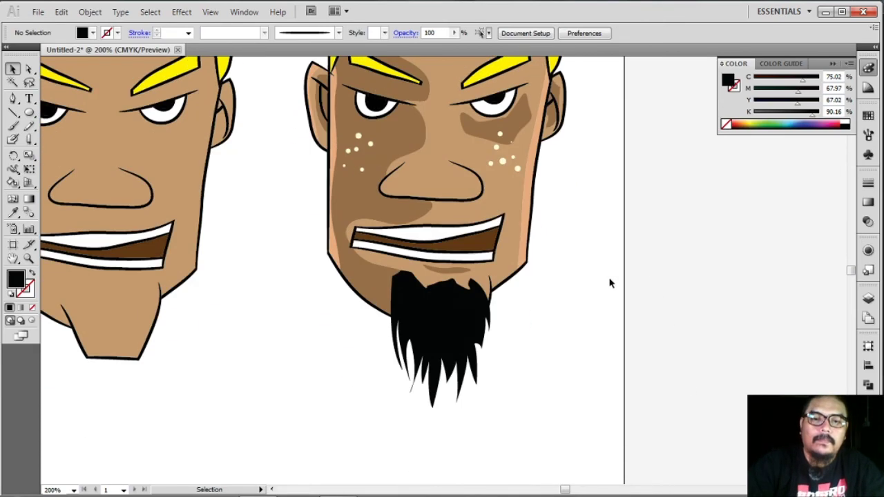
left_click(434, 316)
left_click(258, 175)
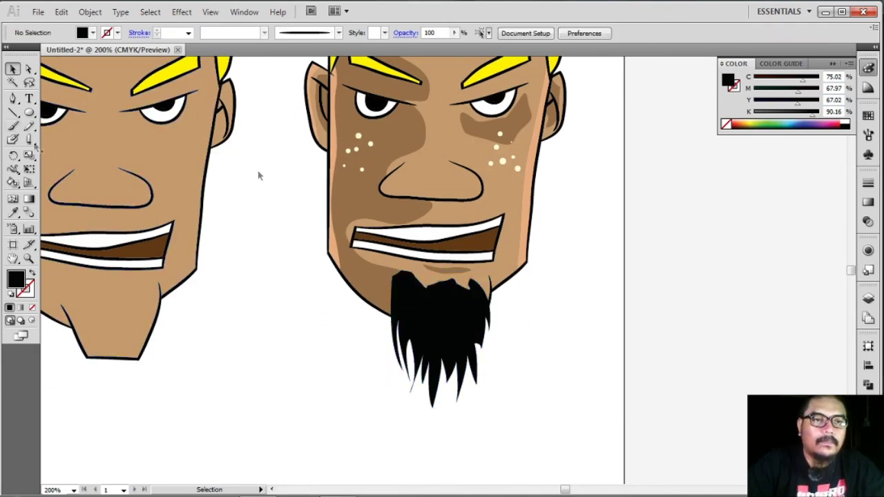
left_click(13, 99)
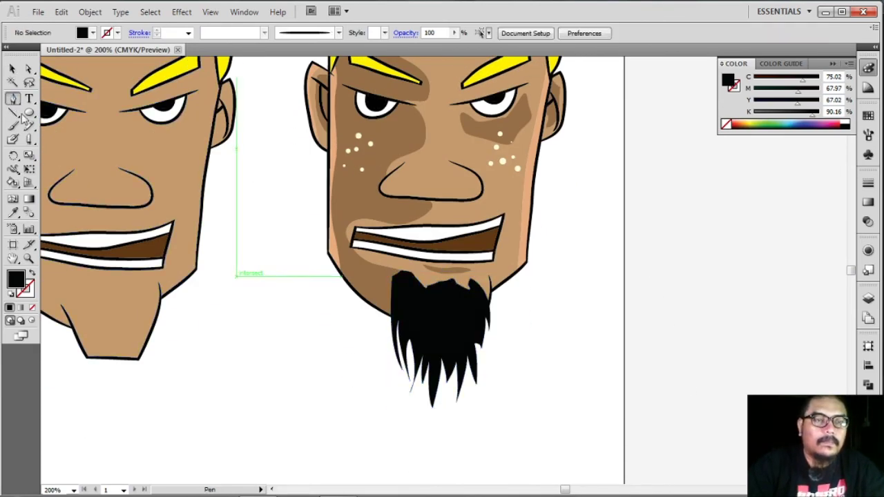
Draw a closed zig-zag W highlight shape across the upper goatee
left_click(406, 288)
left_click(410, 319)
left_click(415, 304)
left_click(419, 319)
left_click(428, 296)
left_click_drag(462, 343, 462, 304)
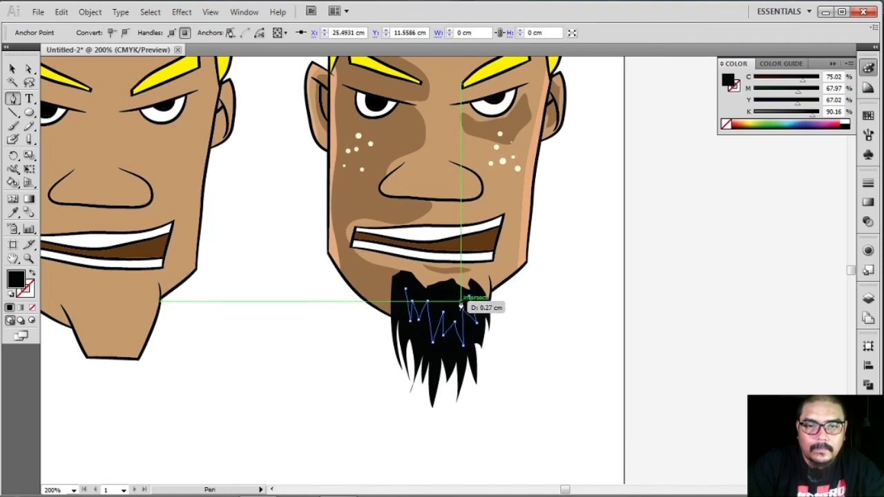
mouse_move(406, 289)
left_mouse_down()
mouse_move(414, 293)
mouse_move(399, 292)
mouse_move(406, 295)
left_mouse_up()
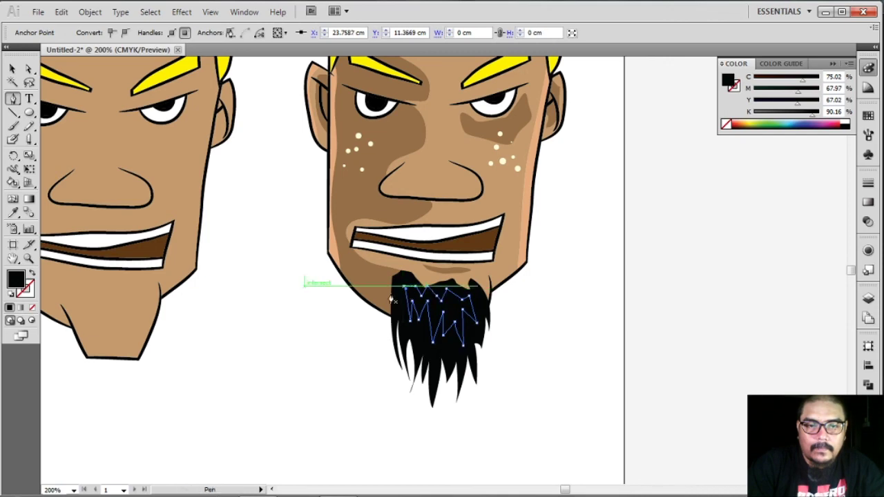
Fill the highlight shape with gray 4F4F4F and deselect it
double_click(16, 279)
left_click_drag(278, 272, 256, 287)
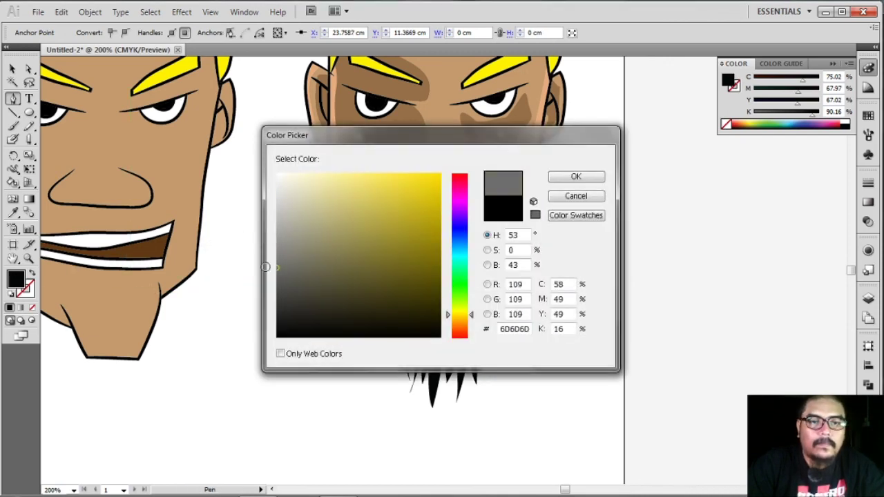
left_click(559, 178)
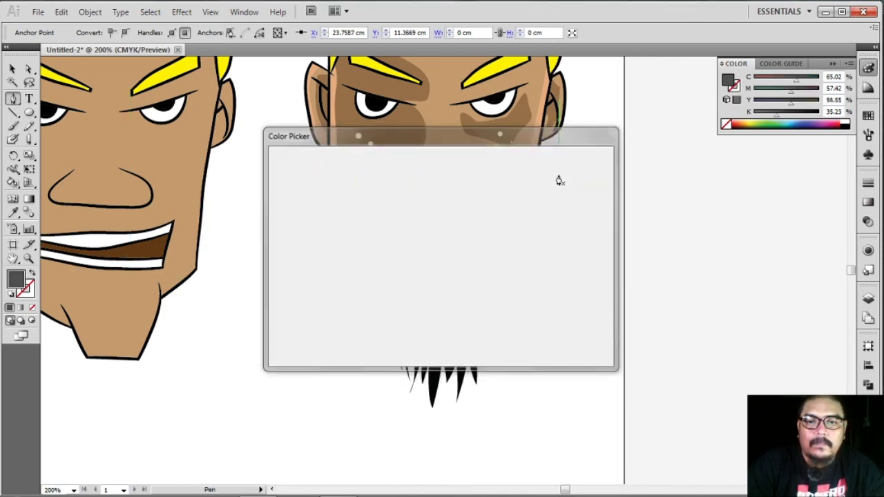
left_click(13, 69)
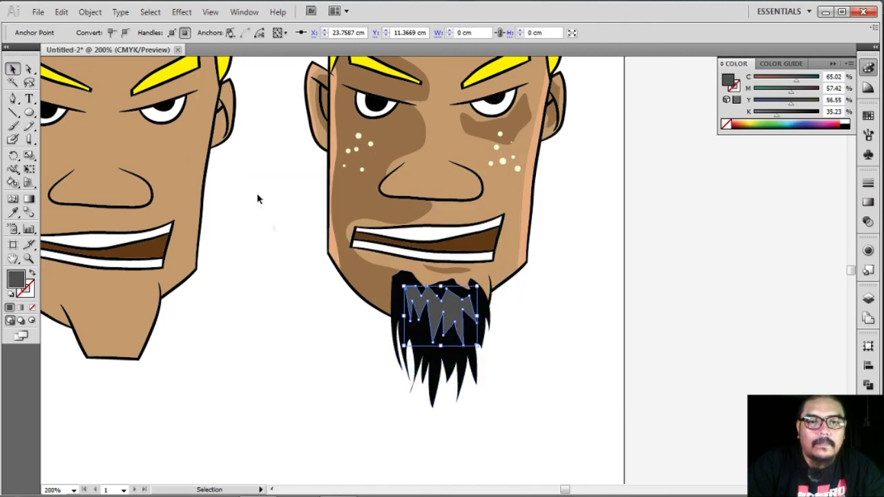
left_click(412, 432)
scroll(592, 351, "up", 2)
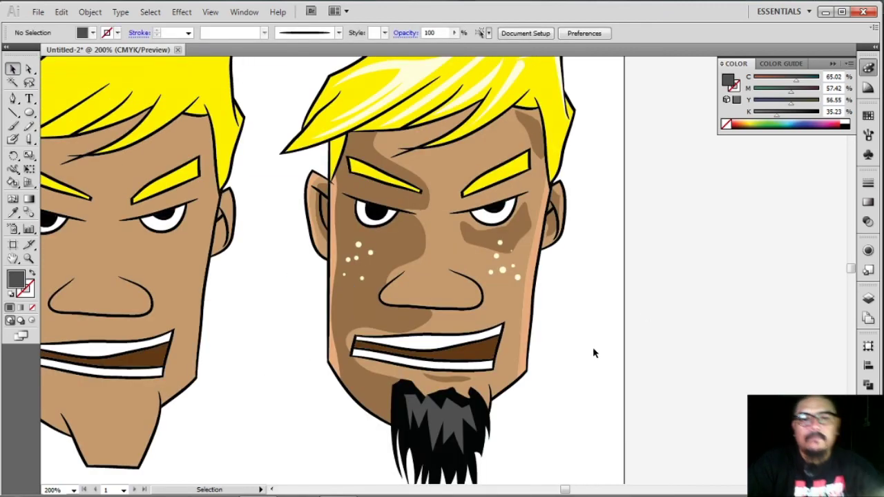
scroll(592, 351, "up", 1)
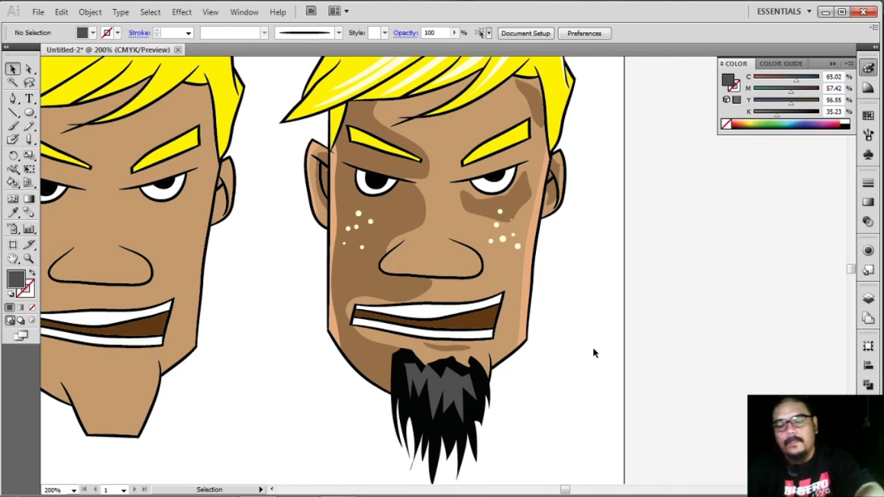
key("ctrl+minus")
key("ctrl+minus")
left_click_drag(234, 383, 421, 373)
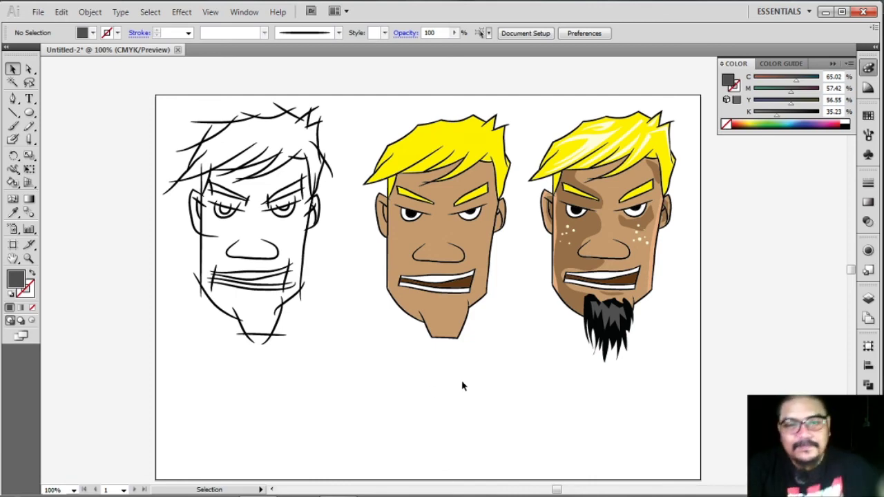
left_click_drag(467, 381, 456, 414)
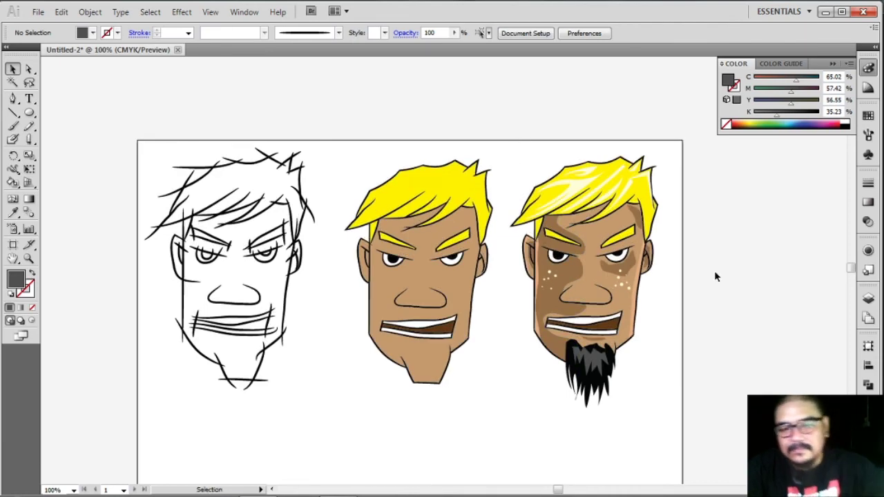
key("ctrl+plus")
key("ctrl+plus")
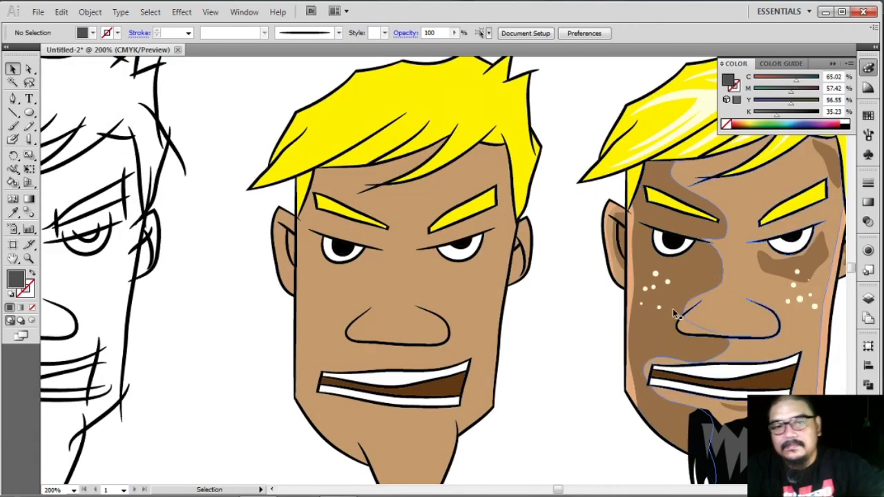